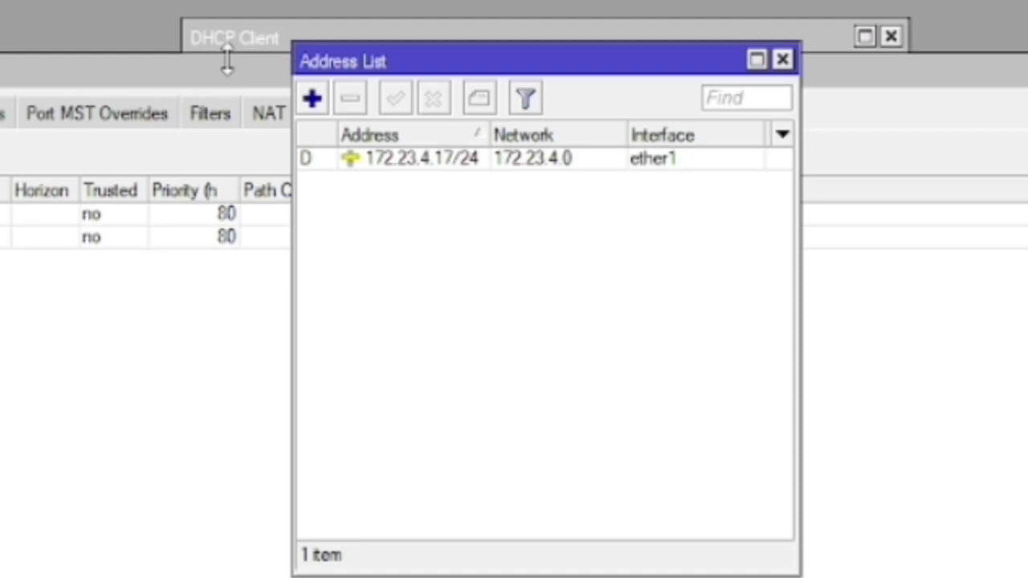
Add the address 192.168.1.1/24 on bridge1, then bring up the Wireless interfaces list
click(312, 97)
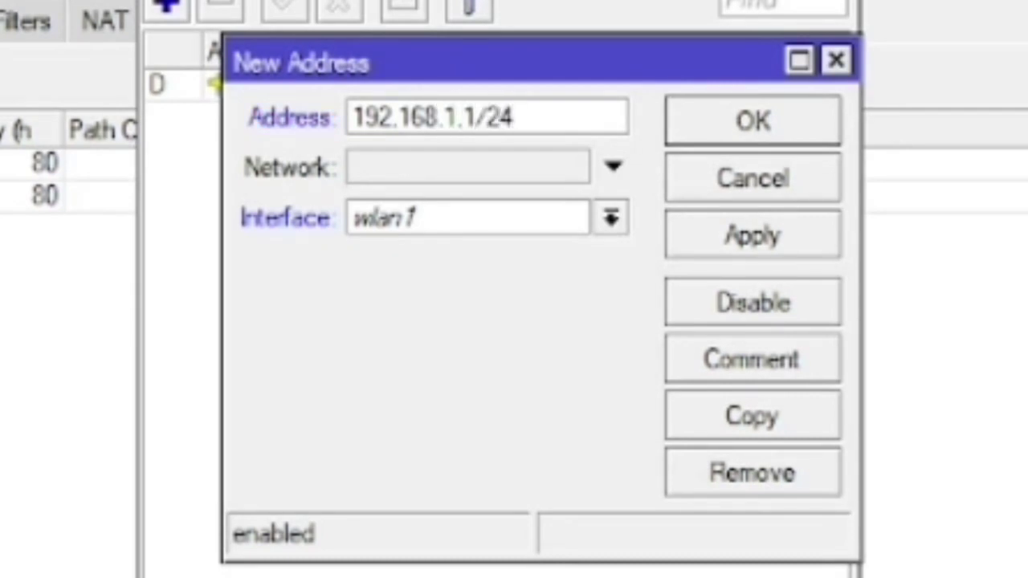
click(562, 219)
click(560, 252)
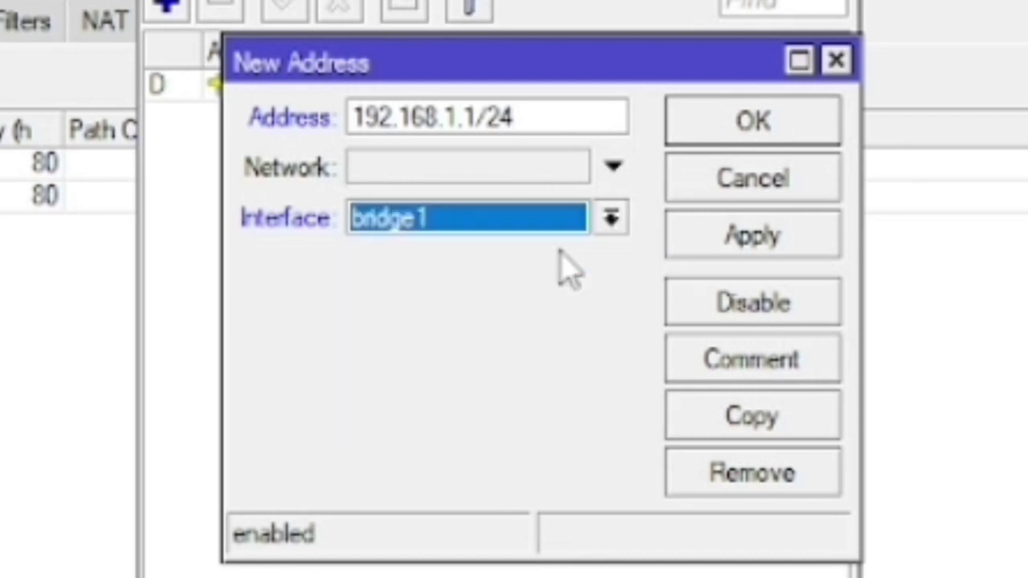
click(831, 239)
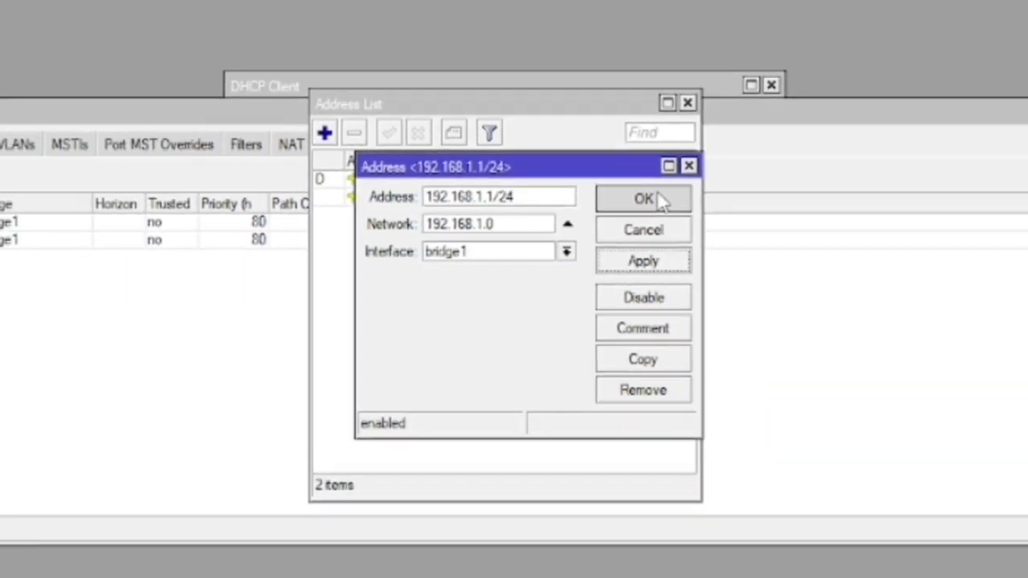
click(775, 122)
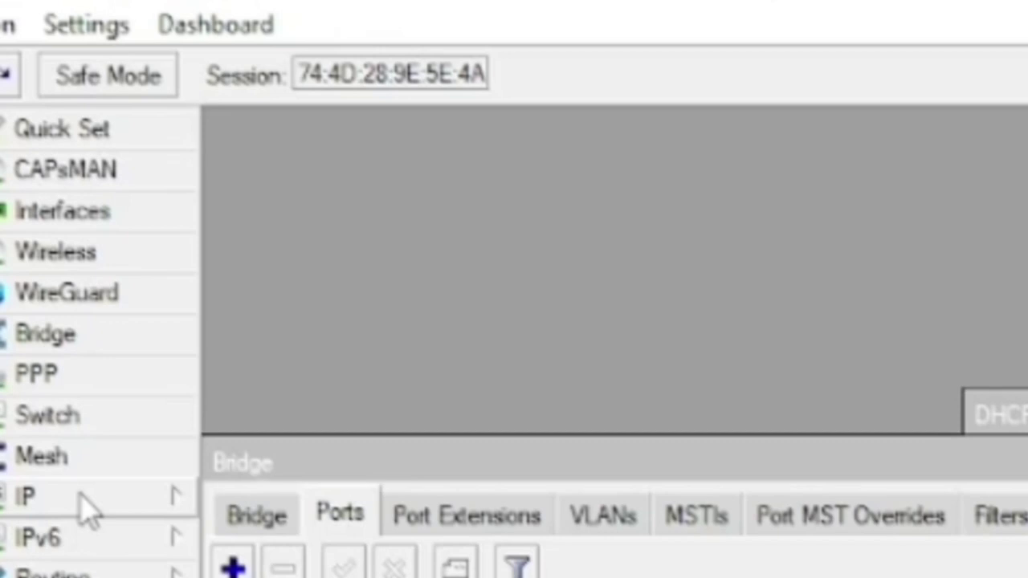
click(57, 250)
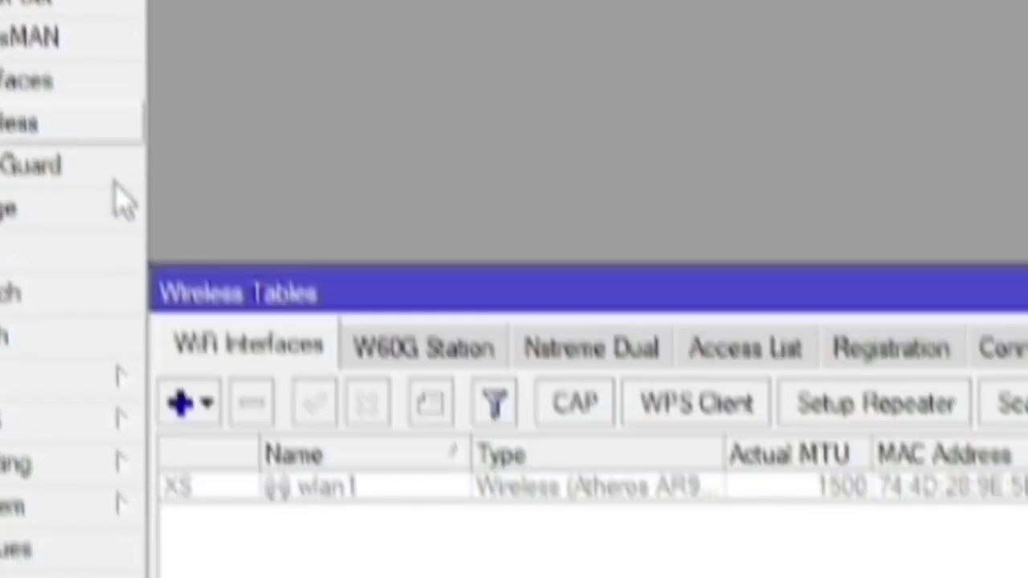
Set wlan1 to ap bridge mode with SSID 'bulan' and save it
double_click(293, 321)
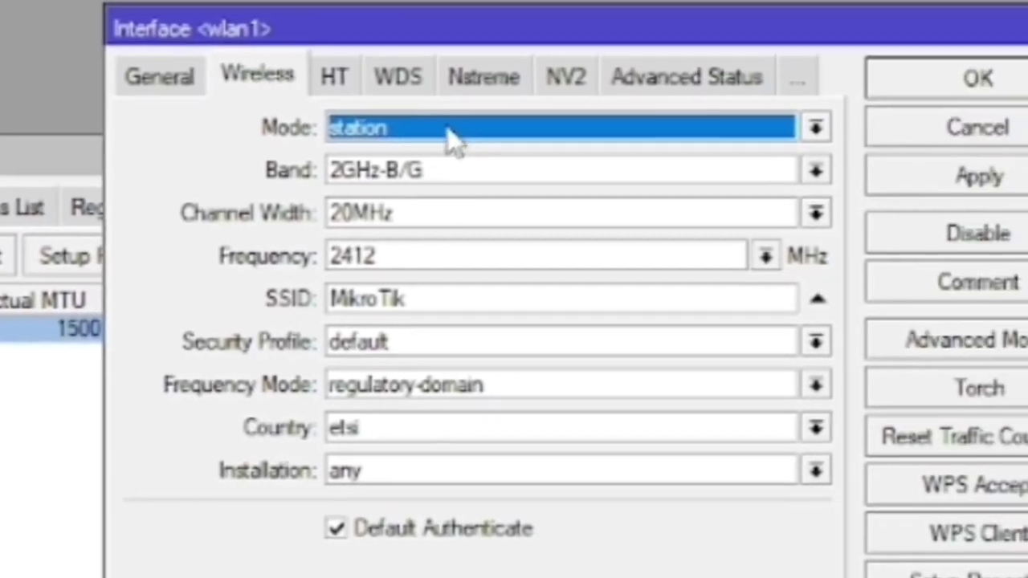
click(381, 135)
click(301, 188)
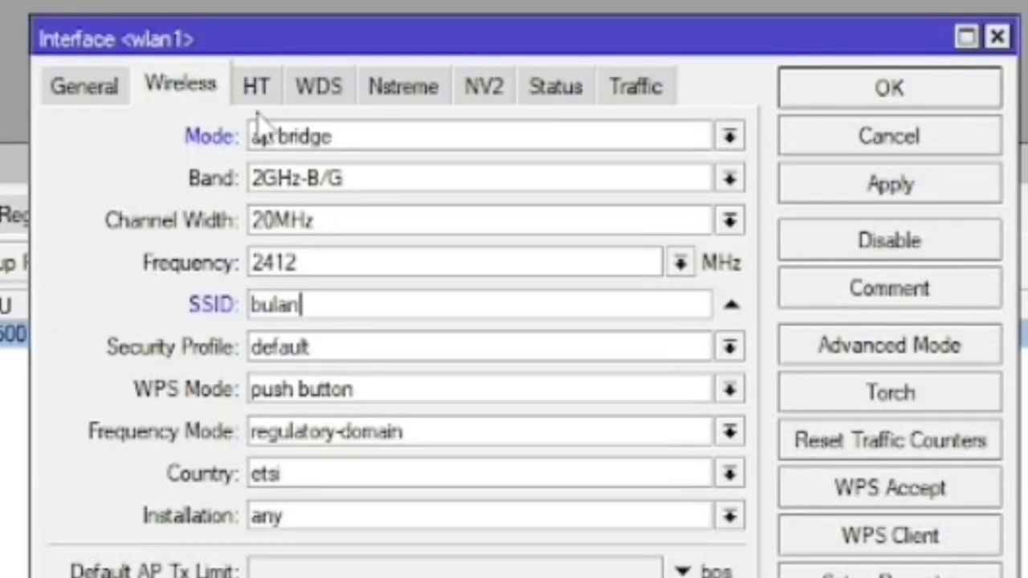
click(890, 103)
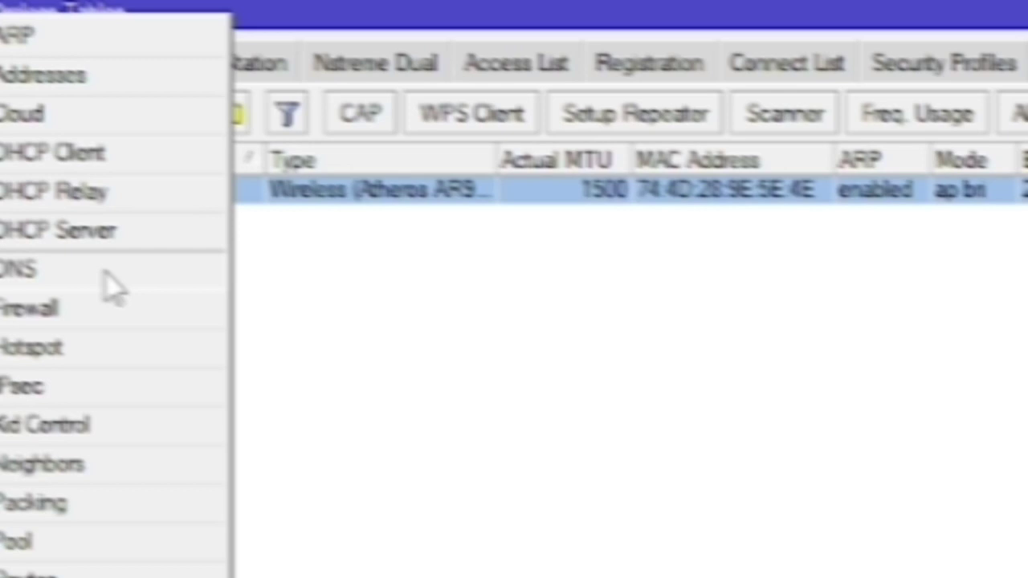
Enter 8.8.8.8 as the router's DNS server and save it
click(105, 273)
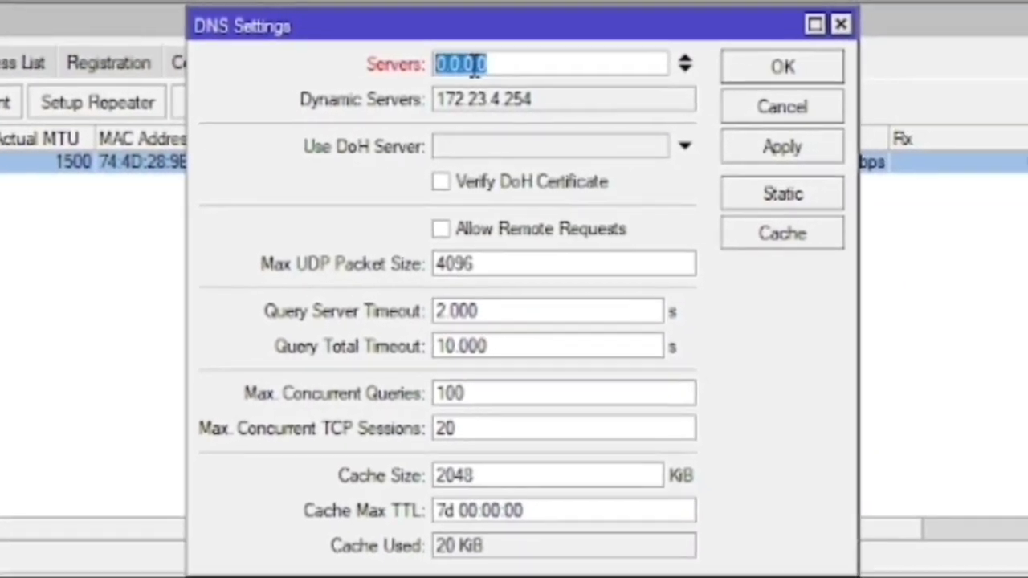
text(8.8.8.8)
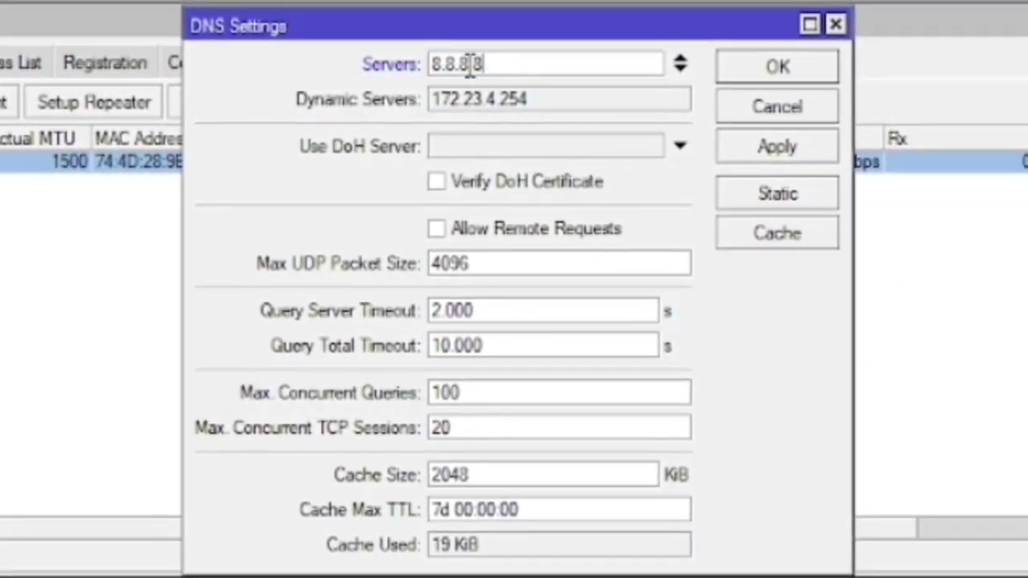
key(Return)
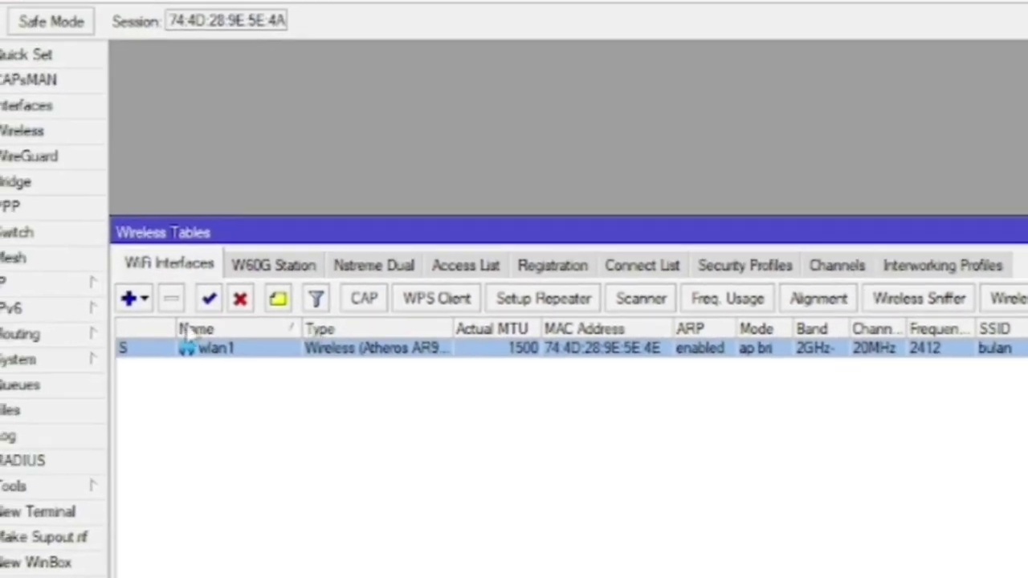
click(95, 136)
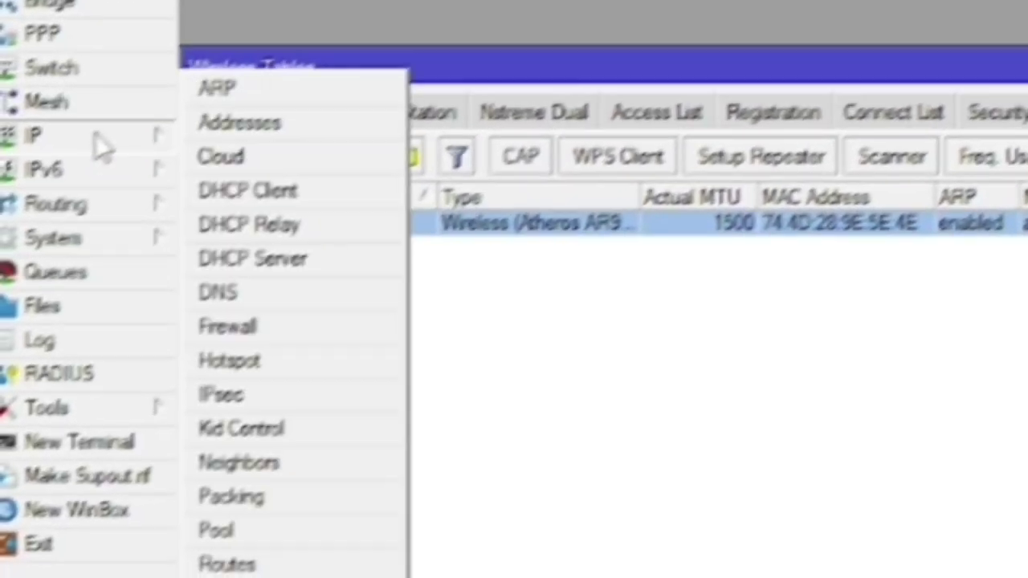
Add a srcnat NAT rule that masquerades traffic leaving through ether1
click(227, 326)
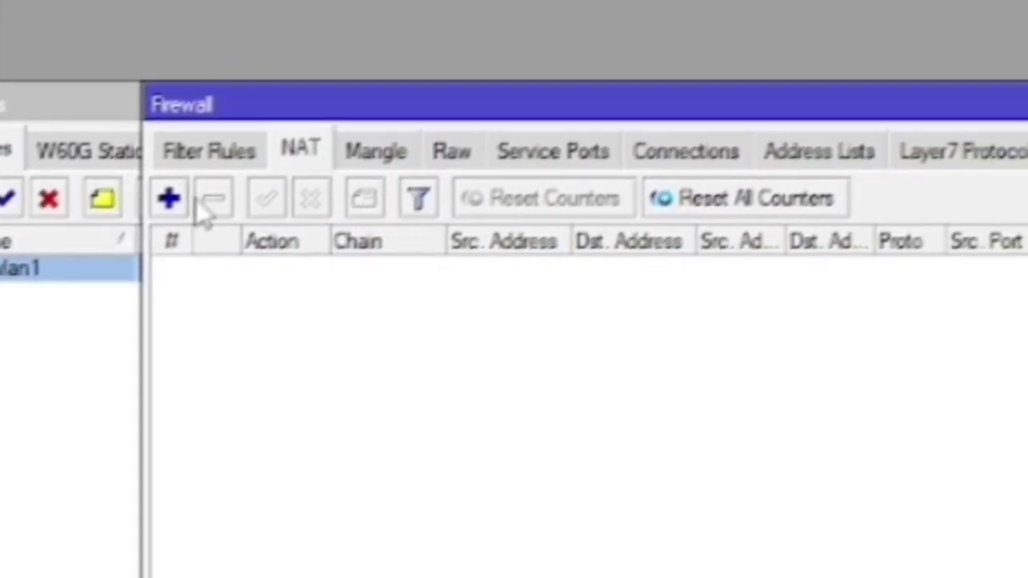
click(169, 198)
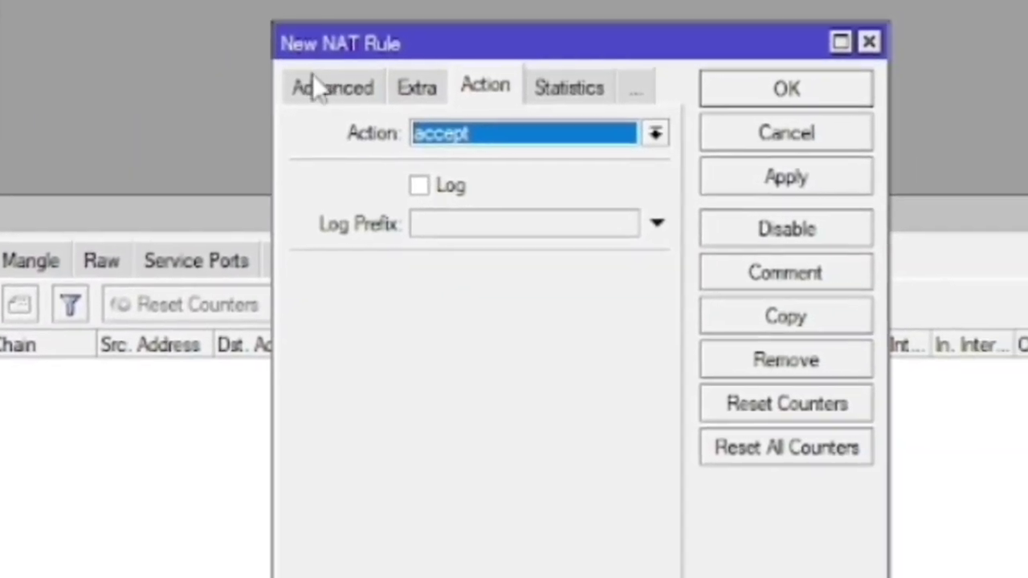
click(317, 86)
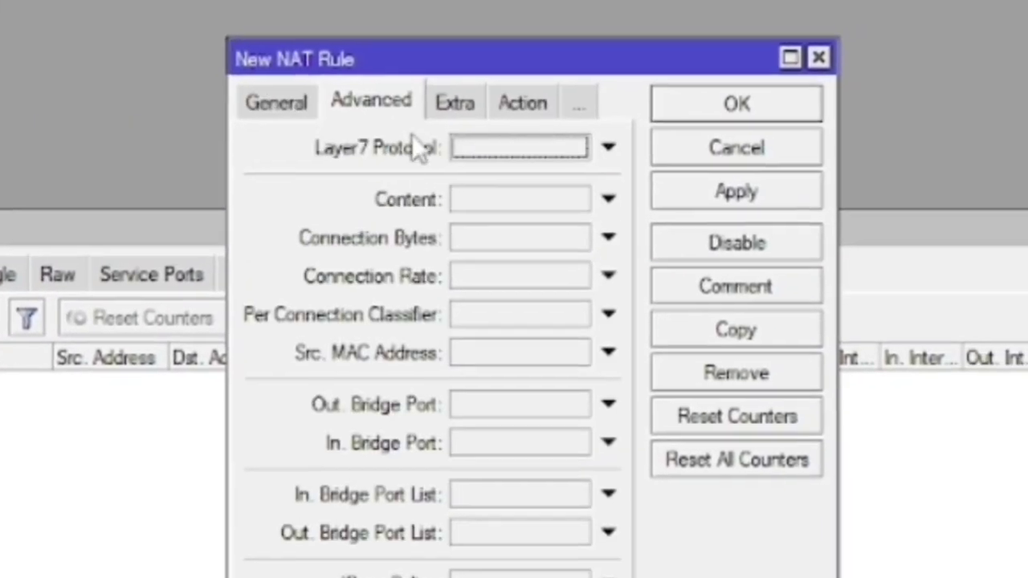
click(276, 102)
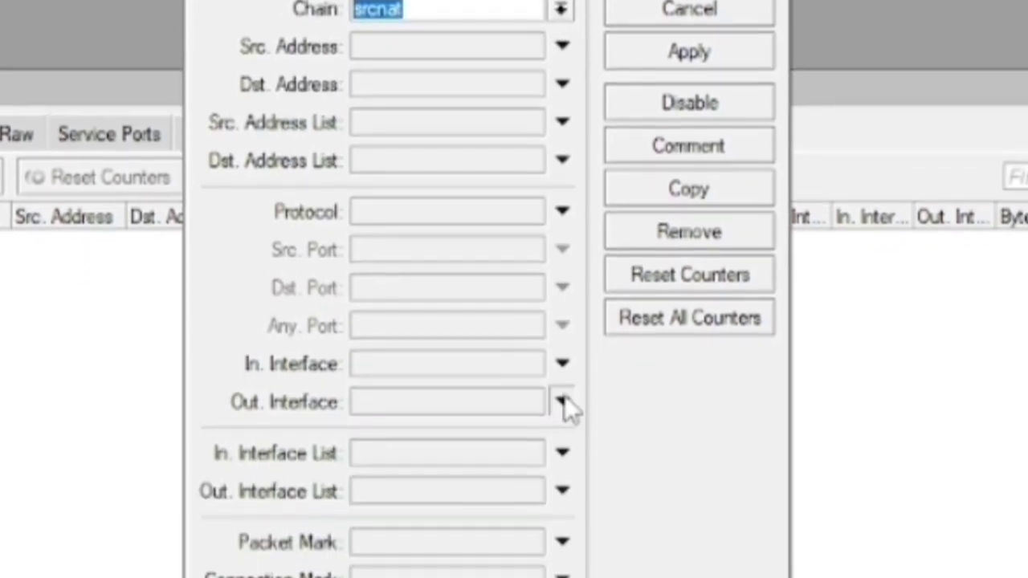
click(562, 401)
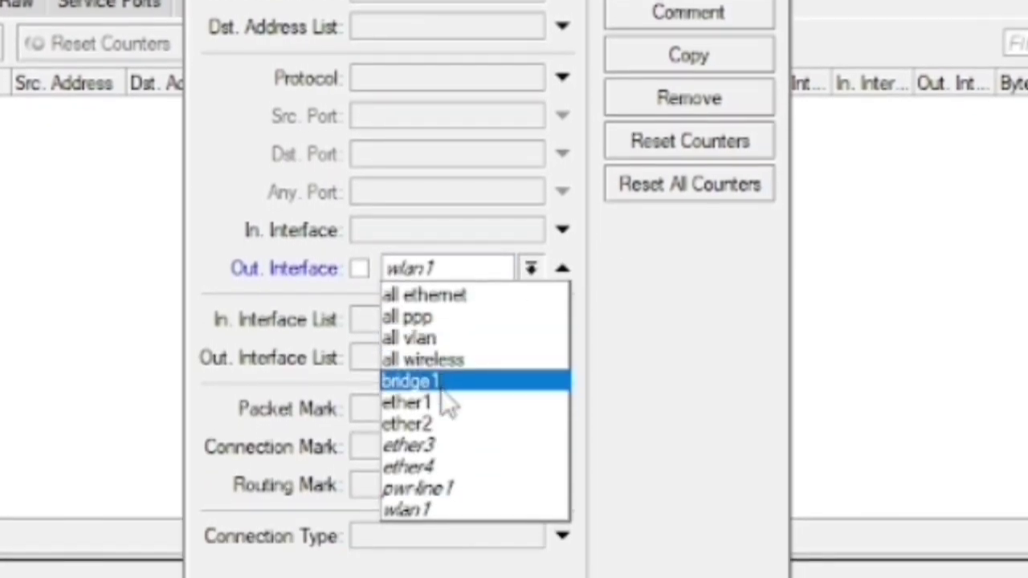
click(448, 404)
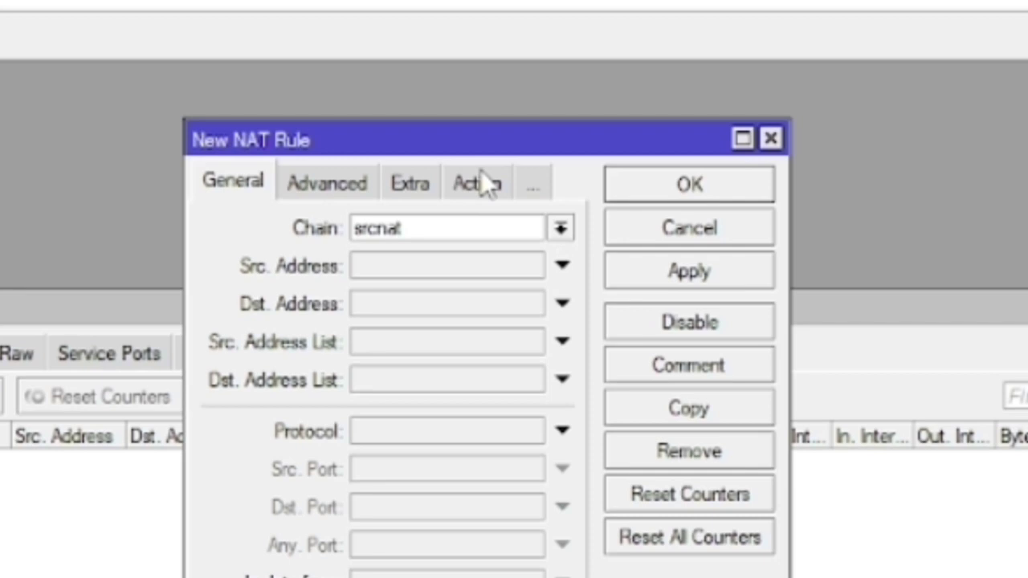
click(479, 179)
click(473, 229)
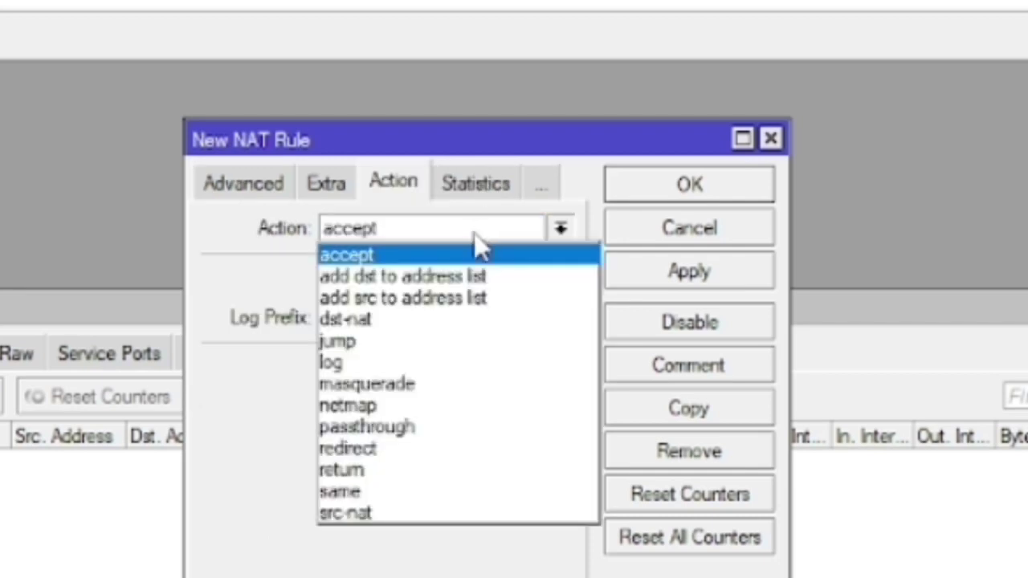
click(367, 383)
click(688, 271)
click(688, 229)
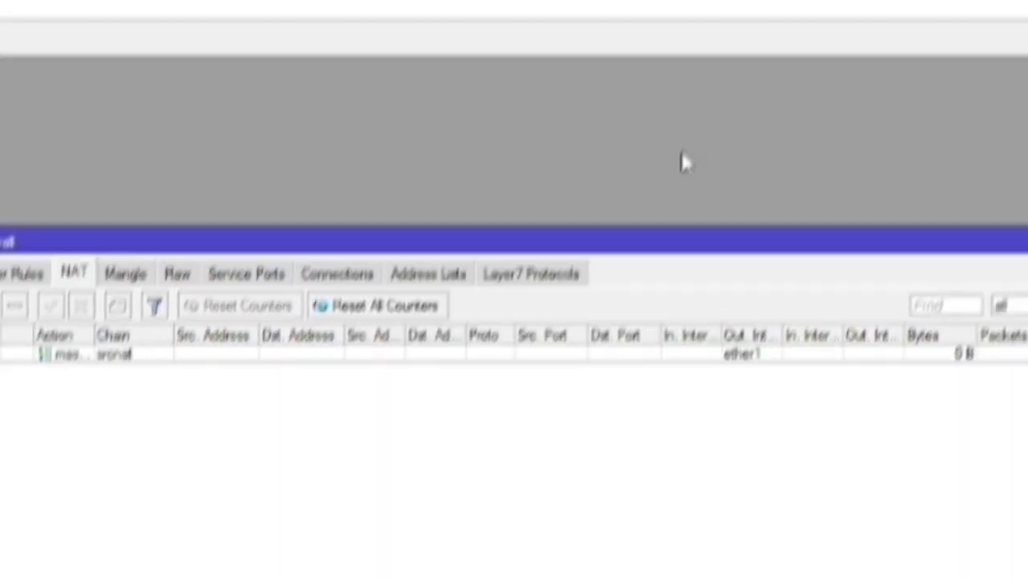
click(76, 210)
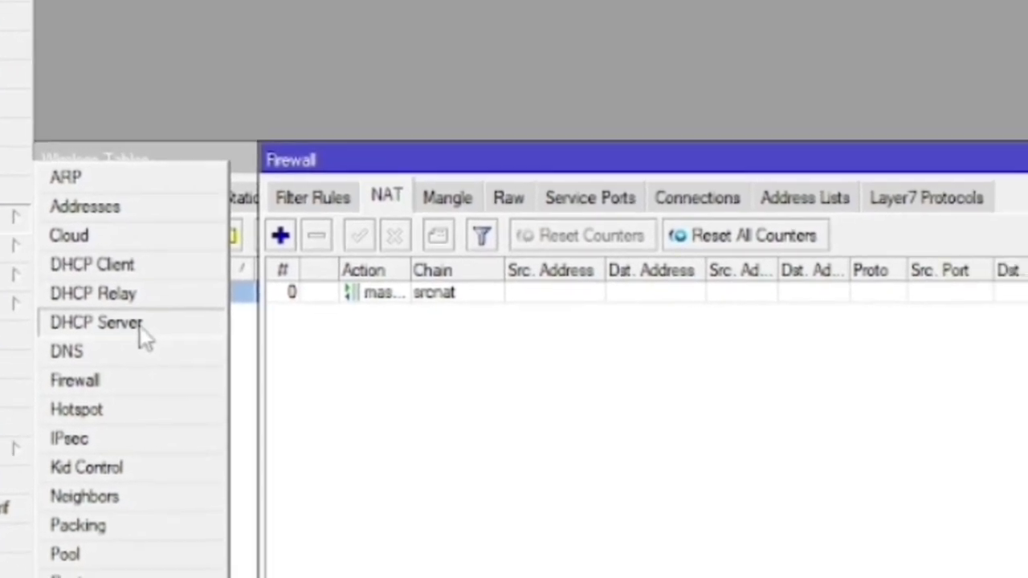
Run DHCP Setup on bridge1, accepting 192.168.1.0/24, default gateway, pool, DNS and 00:10:00 lease
click(140, 326)
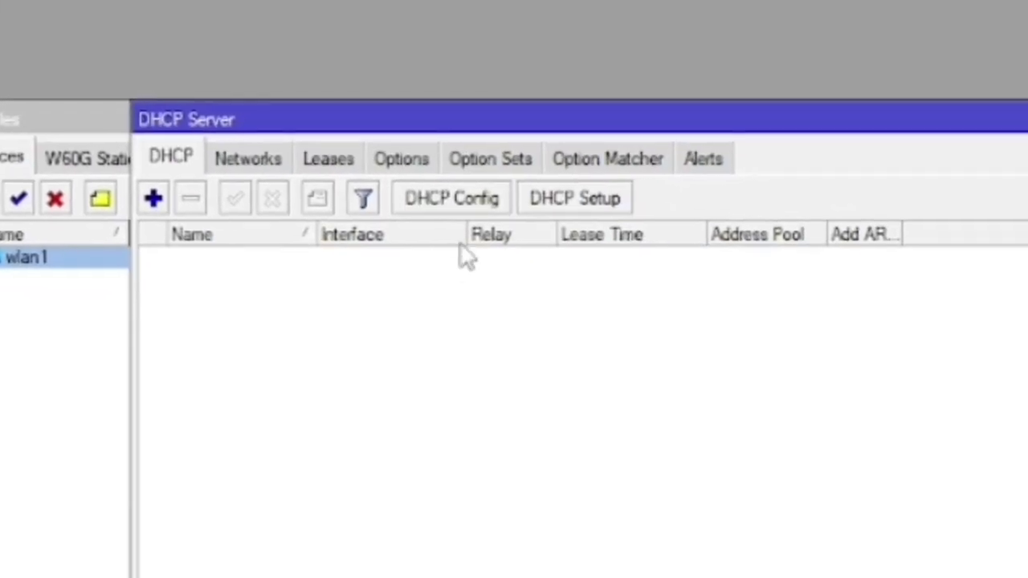
click(566, 199)
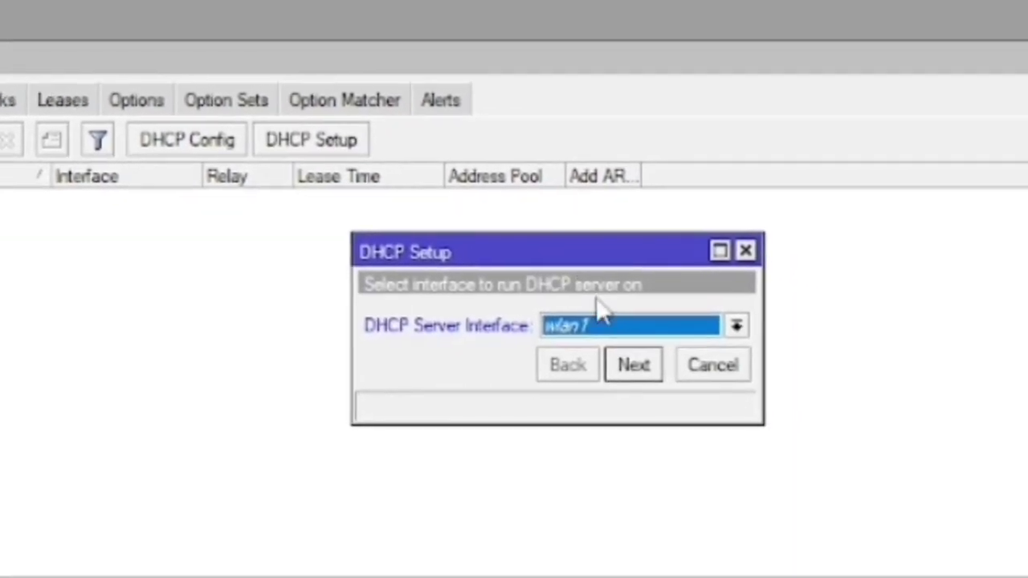
click(604, 325)
click(601, 349)
click(630, 366)
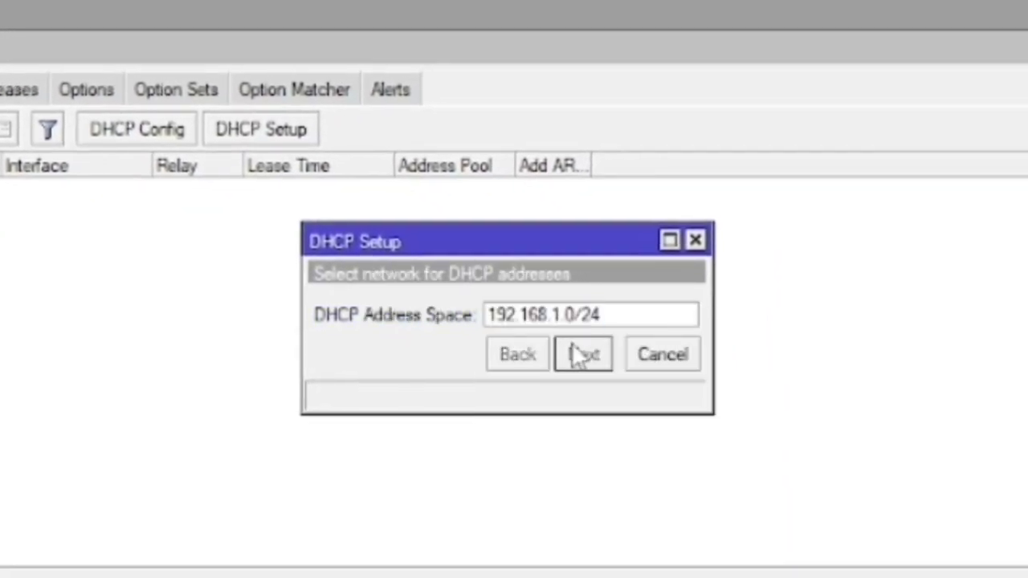
click(582, 356)
click(582, 356)
click(581, 355)
click(581, 355)
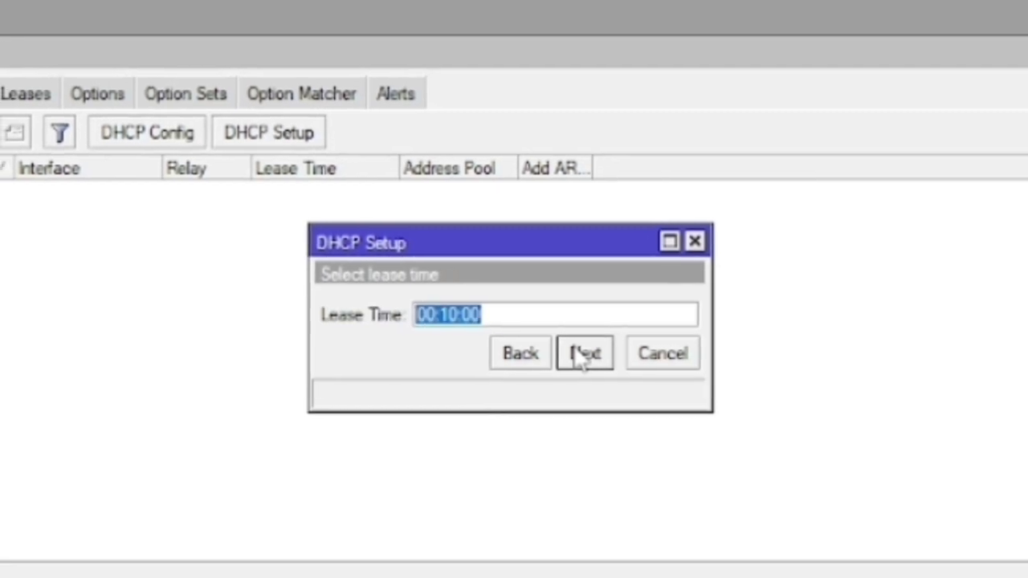
click(581, 356)
click(571, 305)
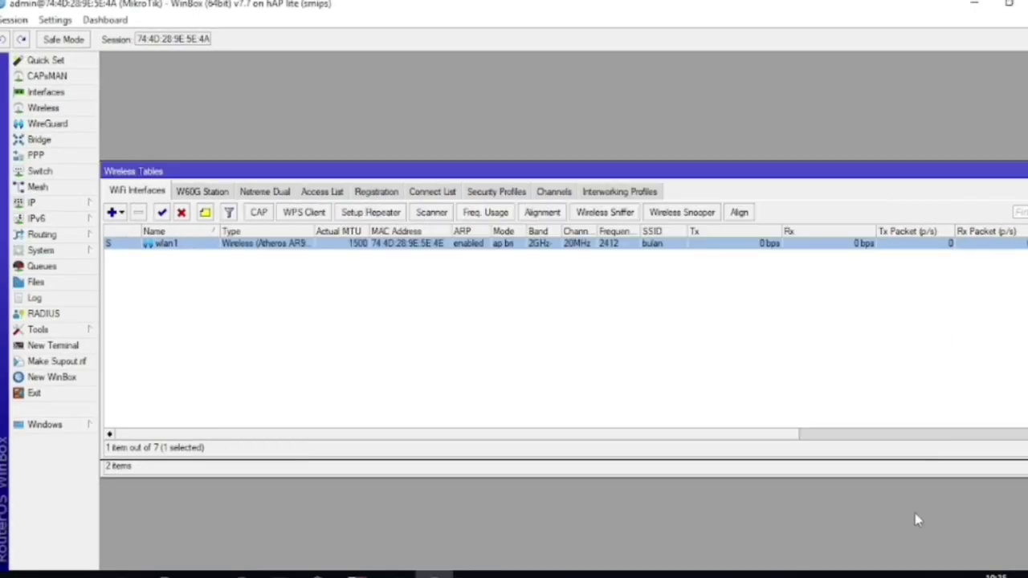
In Network Connections, disable and then re-enable the Ethernet adapter
click(932, 575)
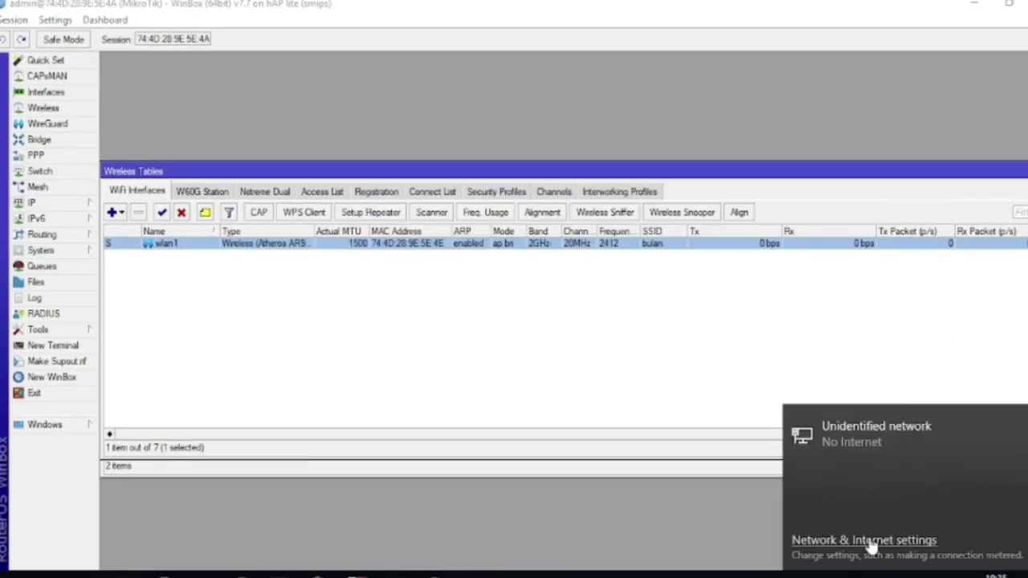
click(859, 533)
click(629, 464)
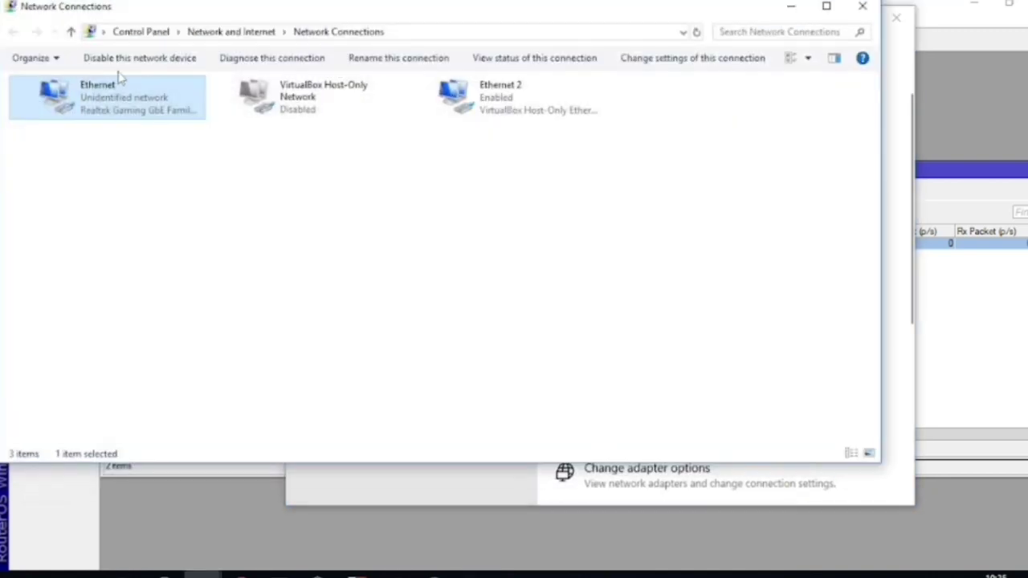
right_click(113, 105)
click(153, 112)
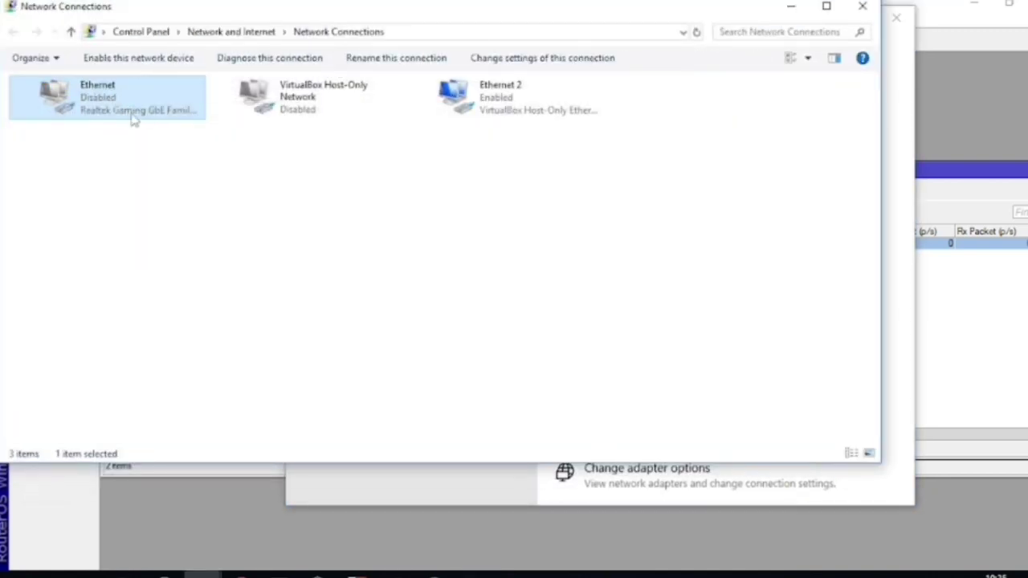
double_click(138, 114)
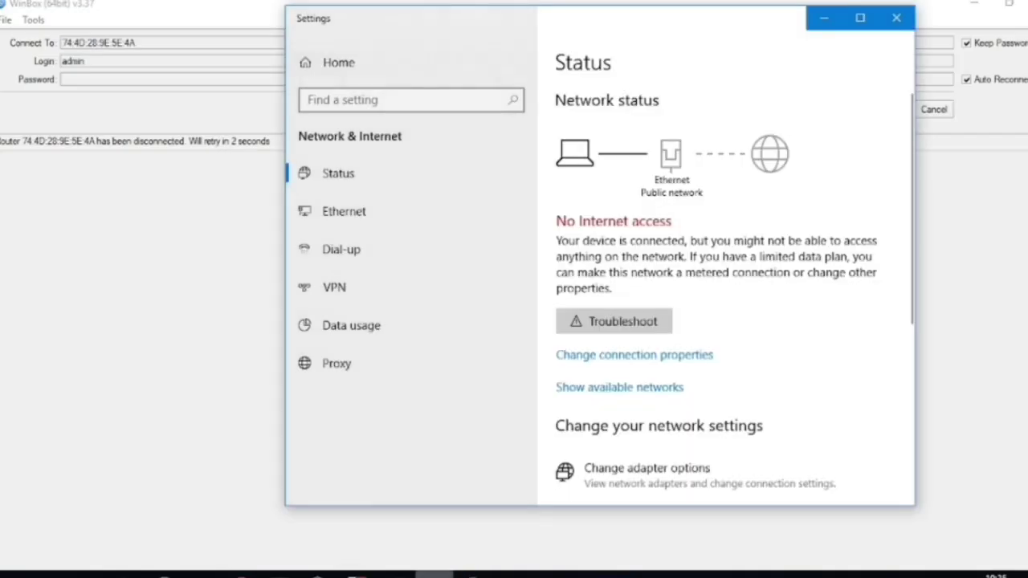
Read the Ethernet details showing IPv4 192.168.1.254 with gateway 192.168.1.1
click(570, 476)
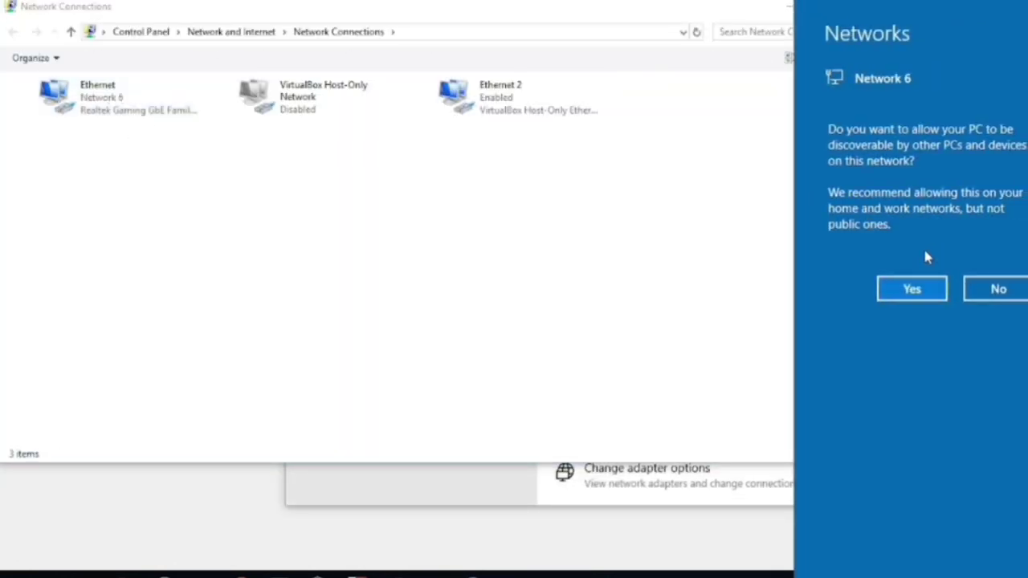
click(888, 288)
double_click(155, 115)
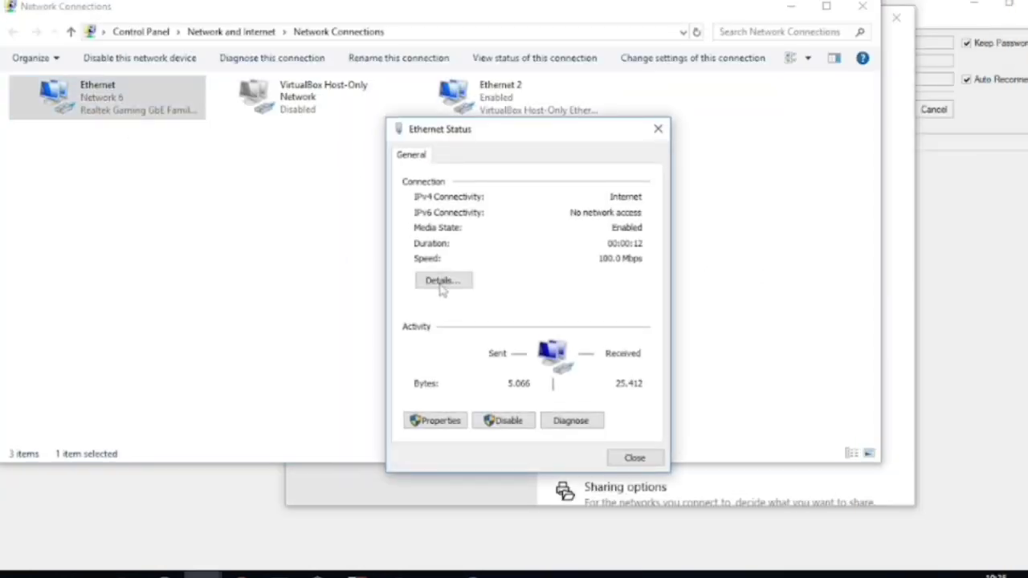
click(442, 287)
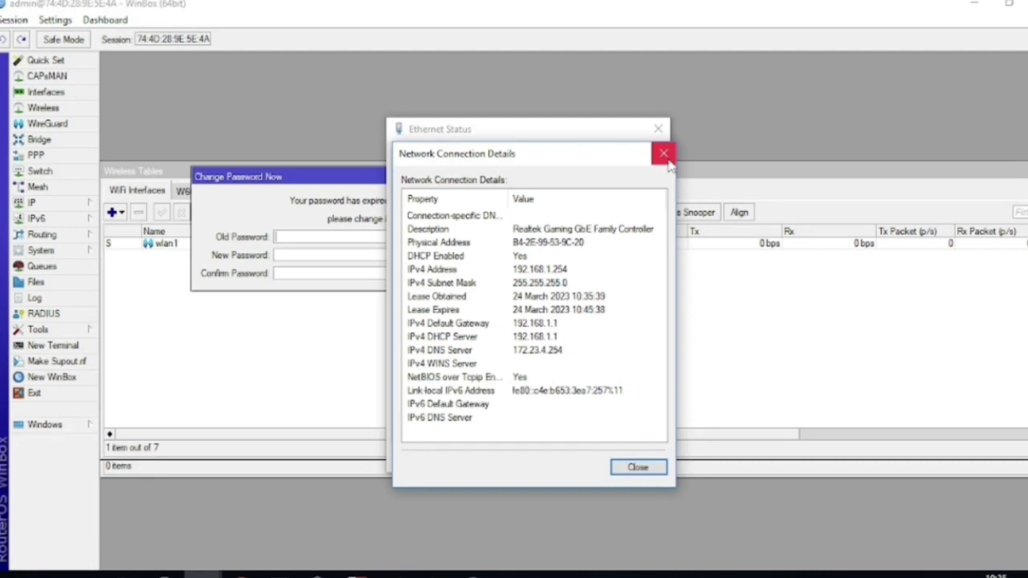
click(664, 153)
Enable the L2TP server
click(658, 129)
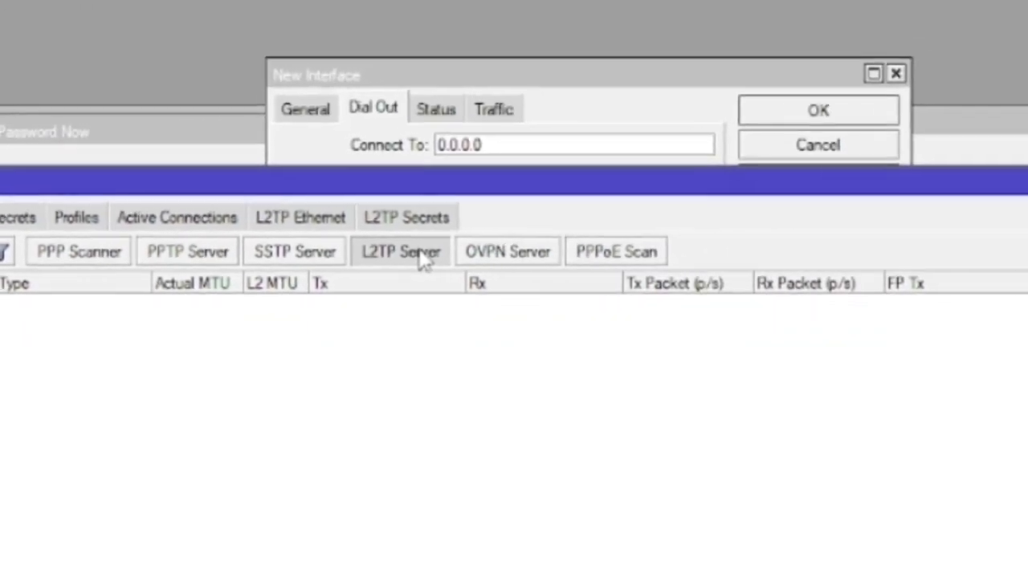
click(385, 257)
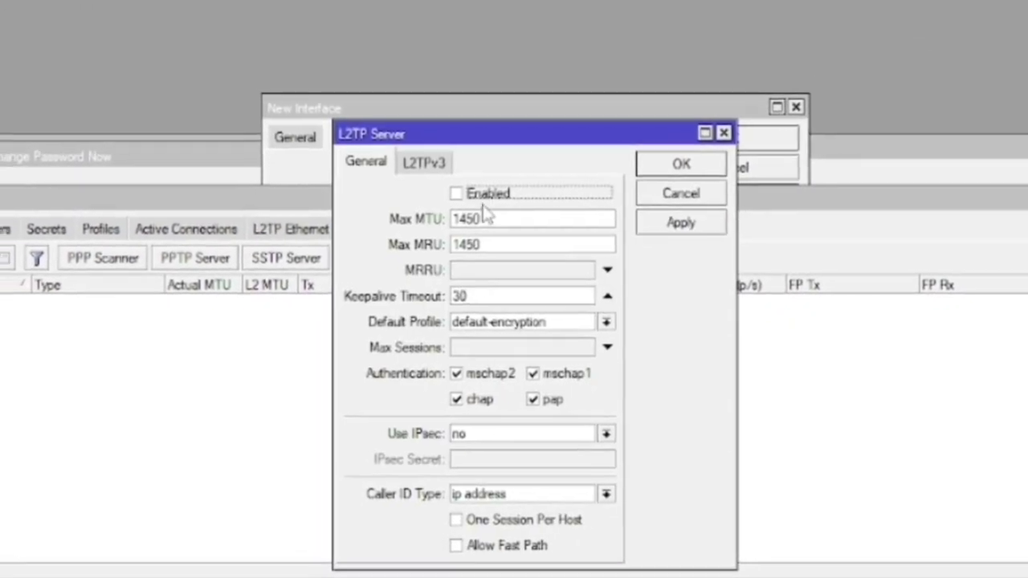
click(470, 190)
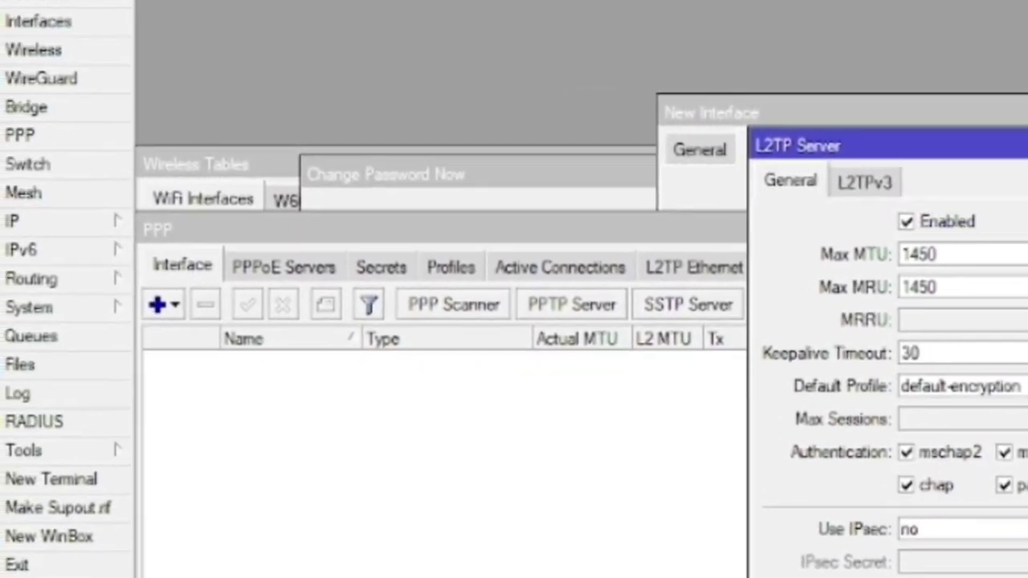
click(787, 168)
Add an l2tp secret with local 10.10.10.1, remote 10.10.10.2 and the default-encryption profile
click(413, 270)
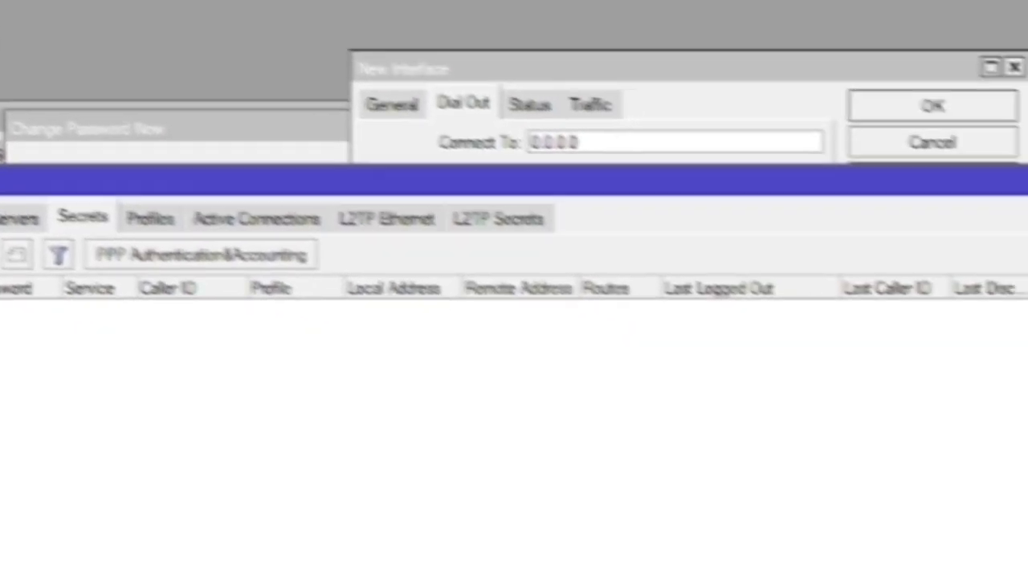
click(1, 254)
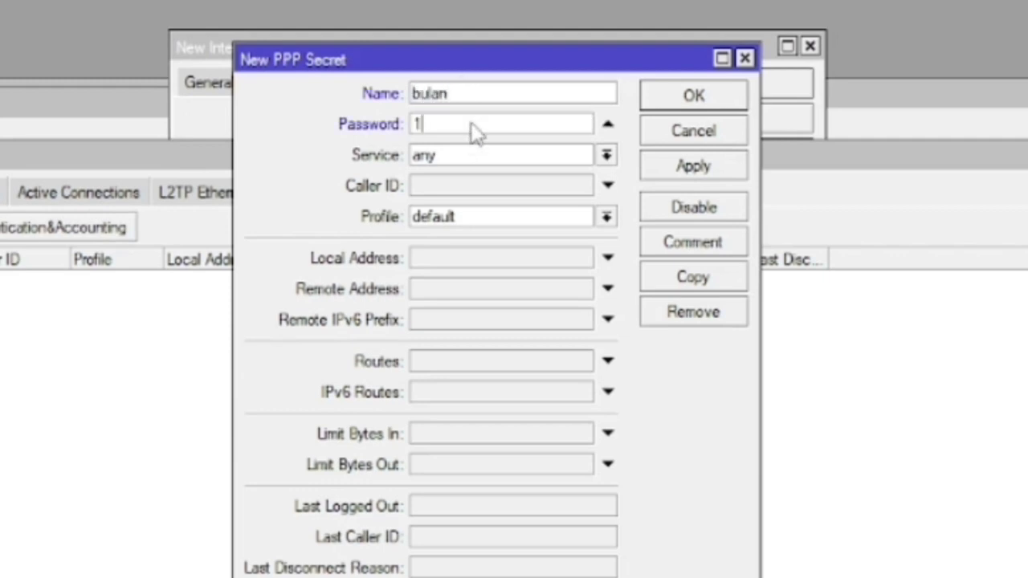
click(473, 157)
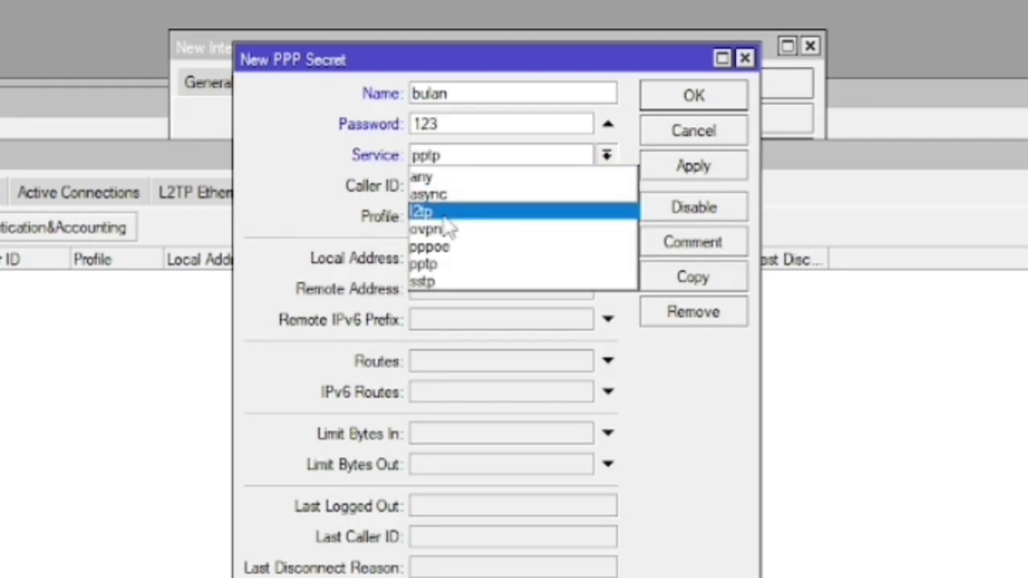
click(473, 211)
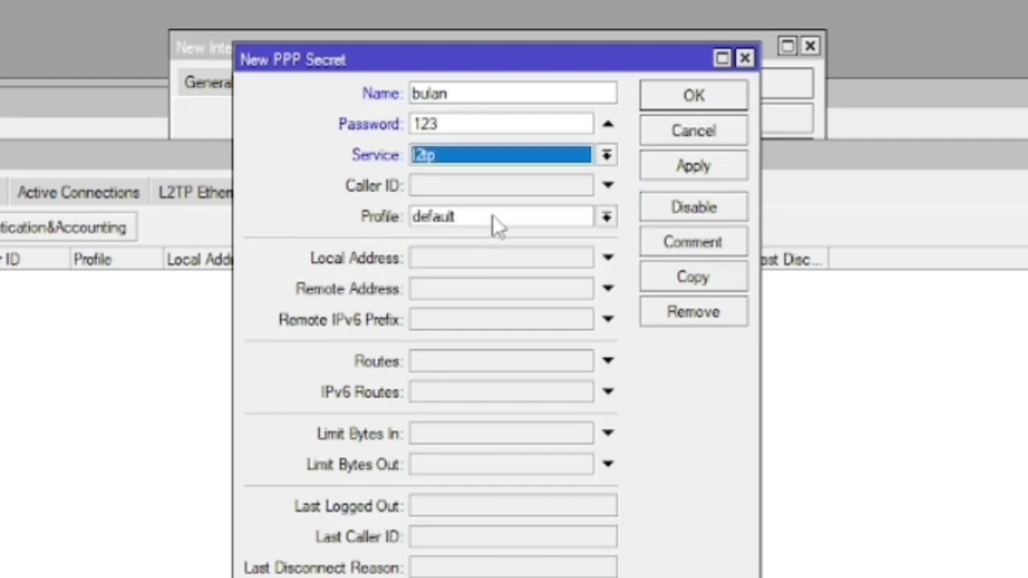
click(488, 258)
text(10.10.10.1)
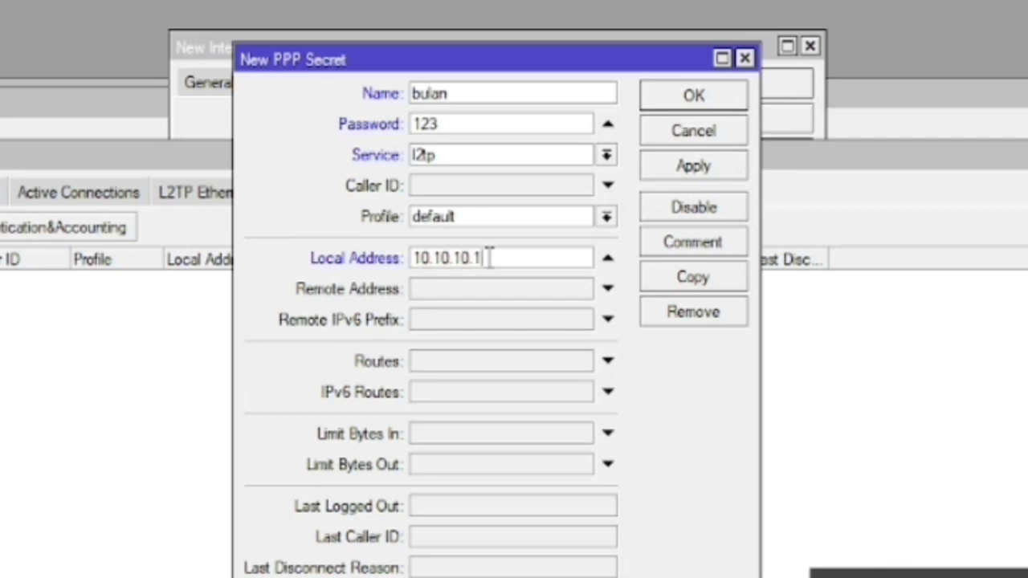
click(485, 289)
text(10.10.10.2)
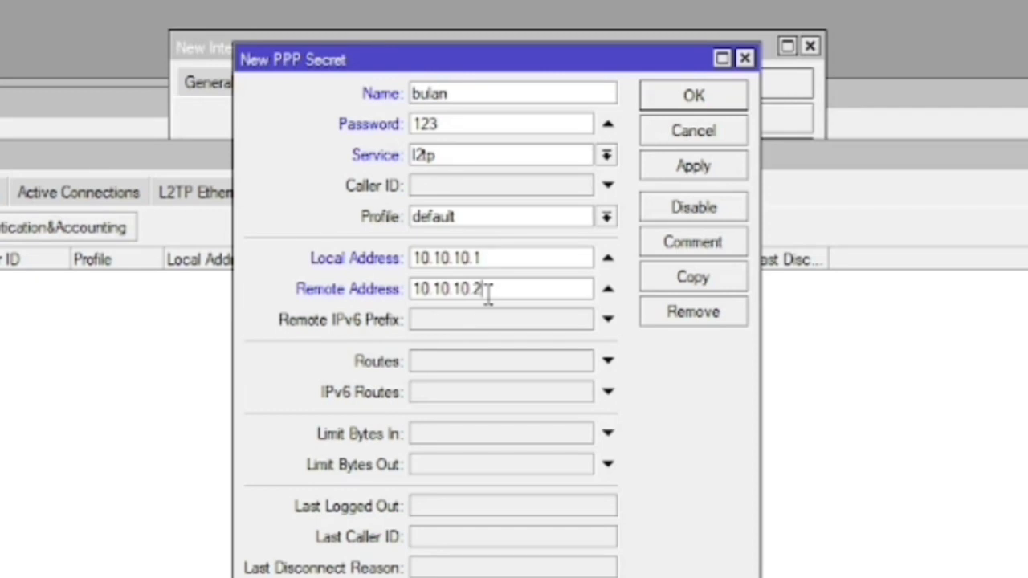
click(607, 217)
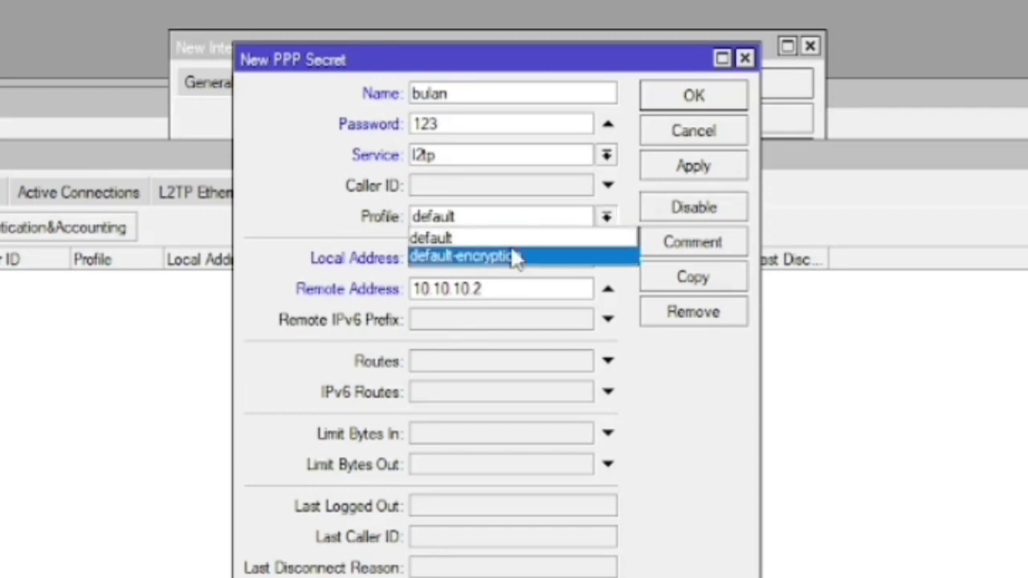
click(513, 257)
click(700, 165)
click(681, 98)
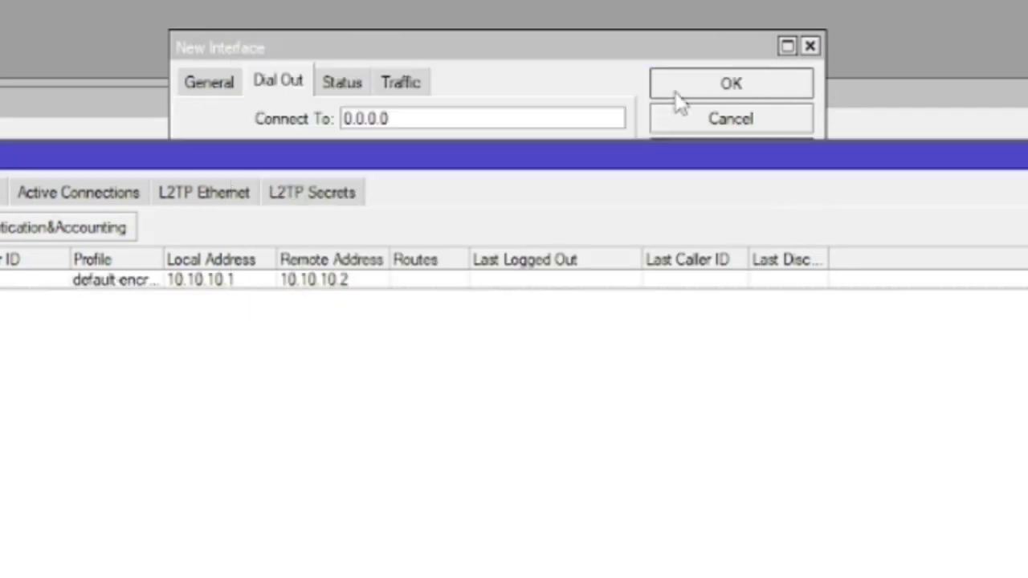
Scan from wlan1 and join it to KamuLucu as a station bridge on 2412 MHz
click(1, 164)
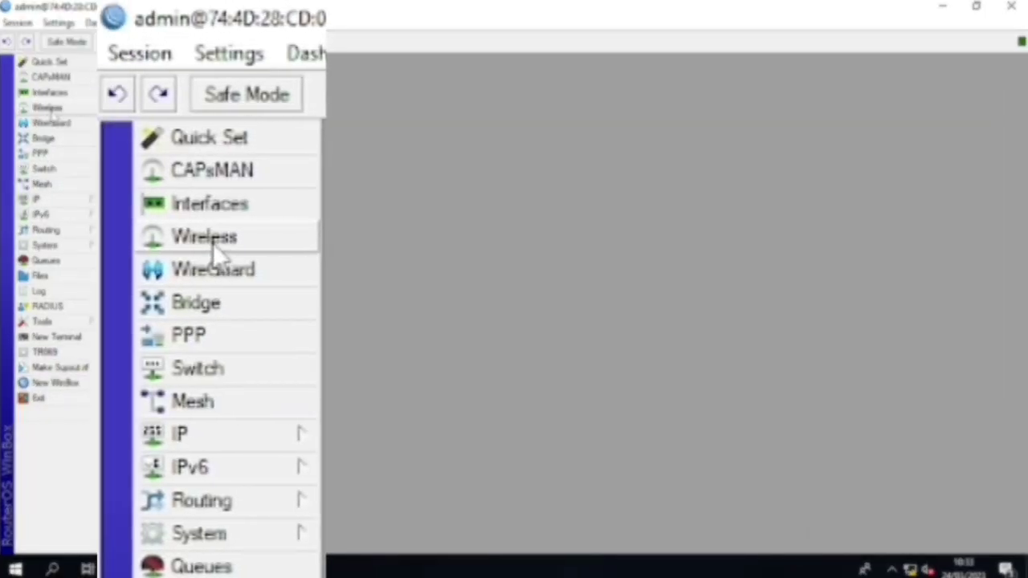
click(215, 249)
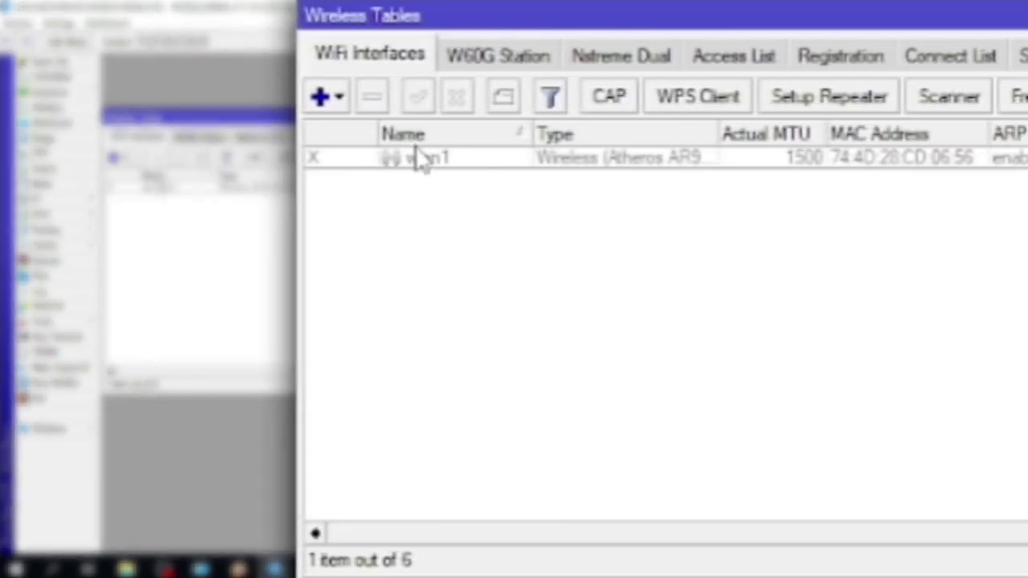
click(157, 185)
double_click(413, 159)
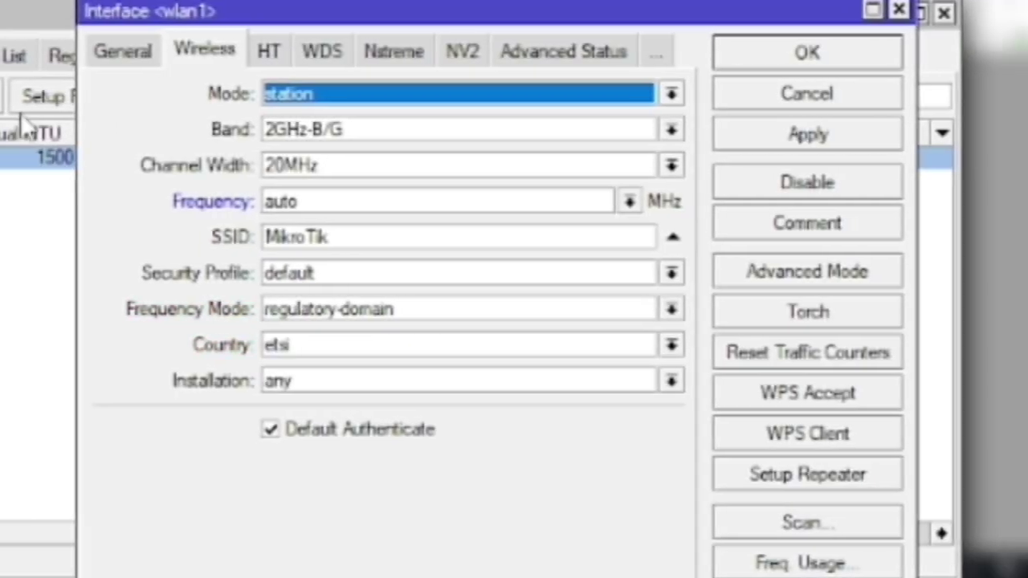
click(819, 523)
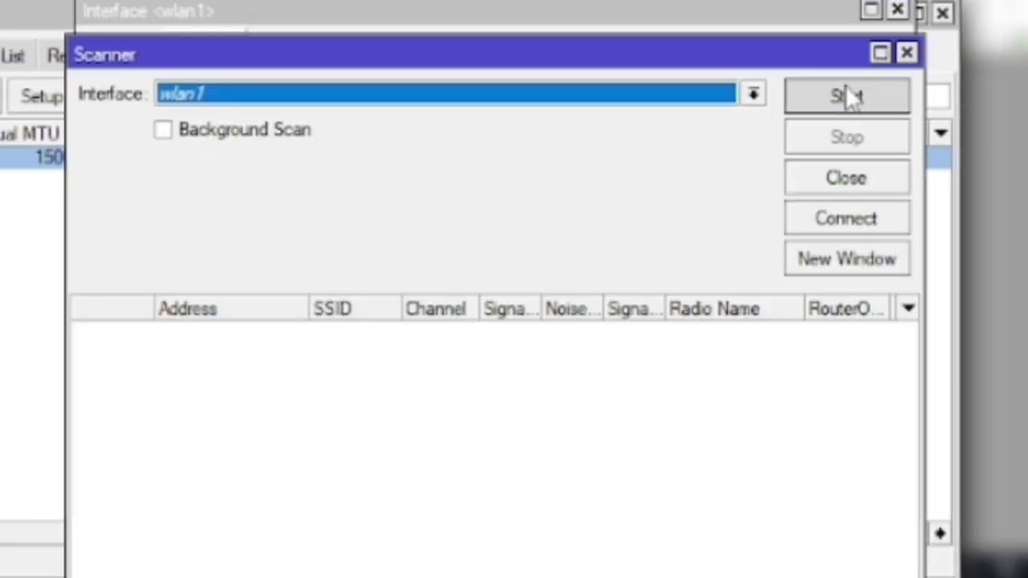
click(849, 96)
click(413, 401)
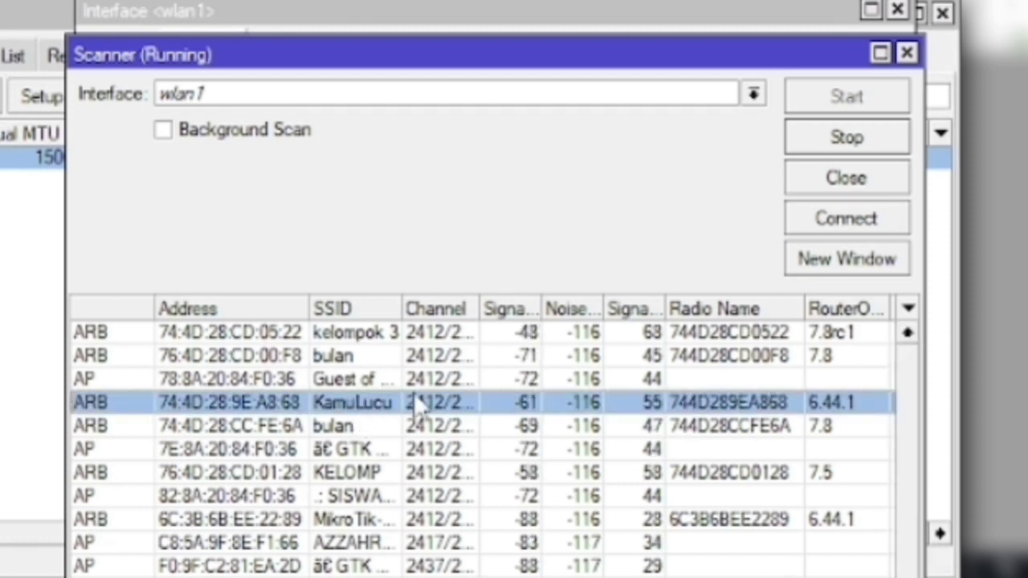
click(851, 218)
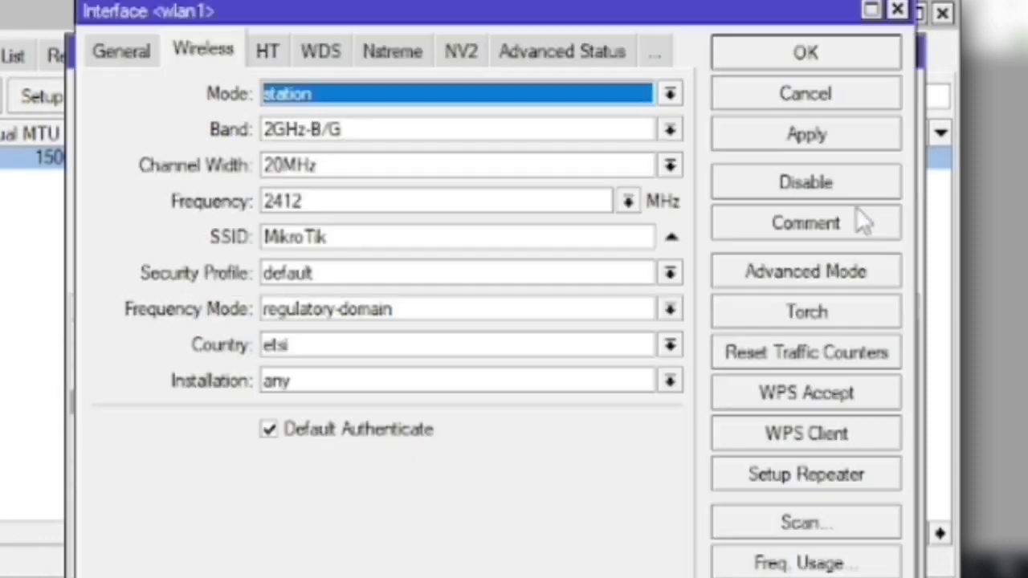
click(771, 138)
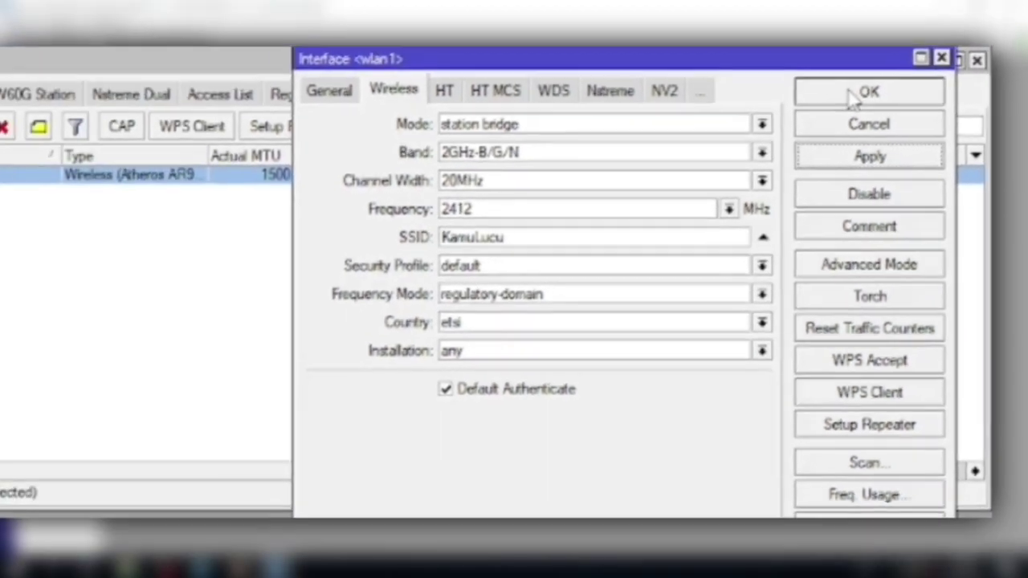
click(786, 57)
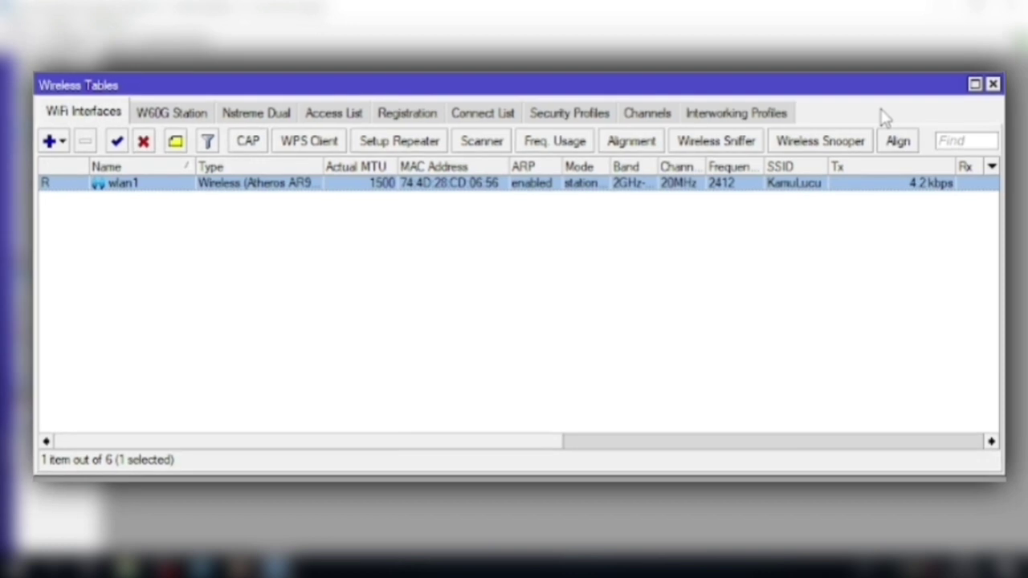
Create security profile profile1 with dynamic keys, WPA/WPA2 PSK and EAP, and enter the pre-shared key
click(567, 114)
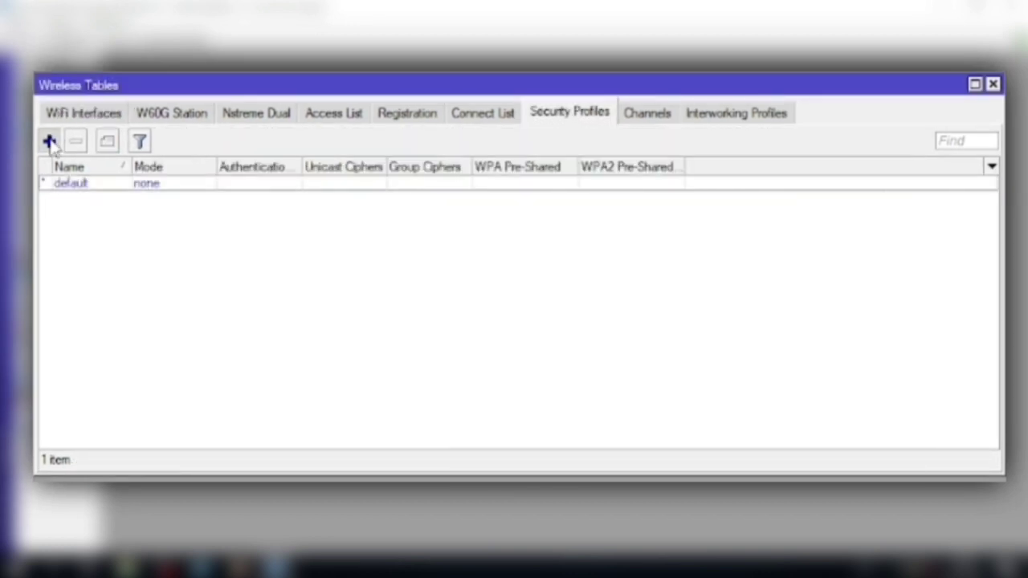
click(49, 141)
click(661, 227)
click(625, 242)
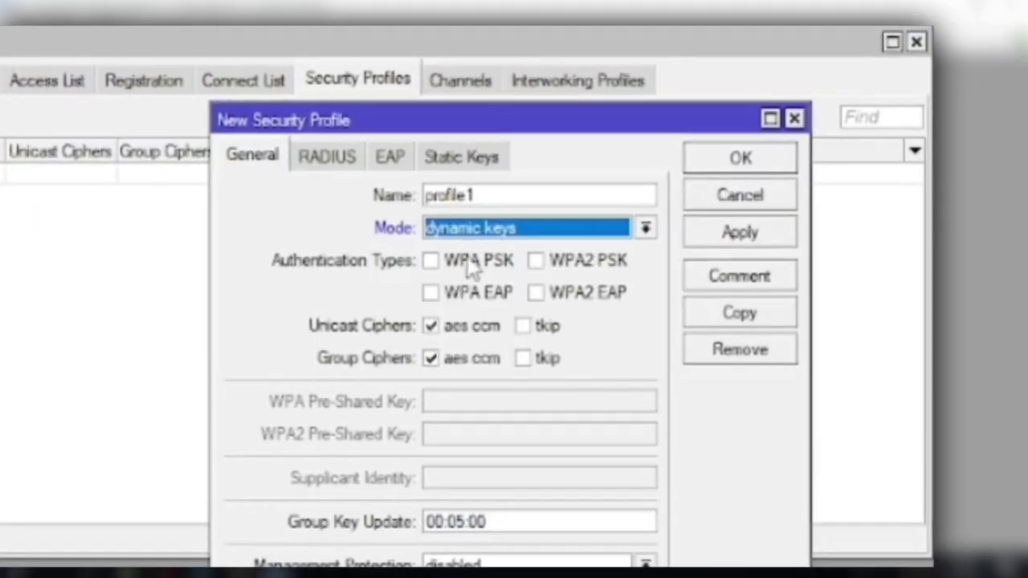
click(592, 250)
click(417, 297)
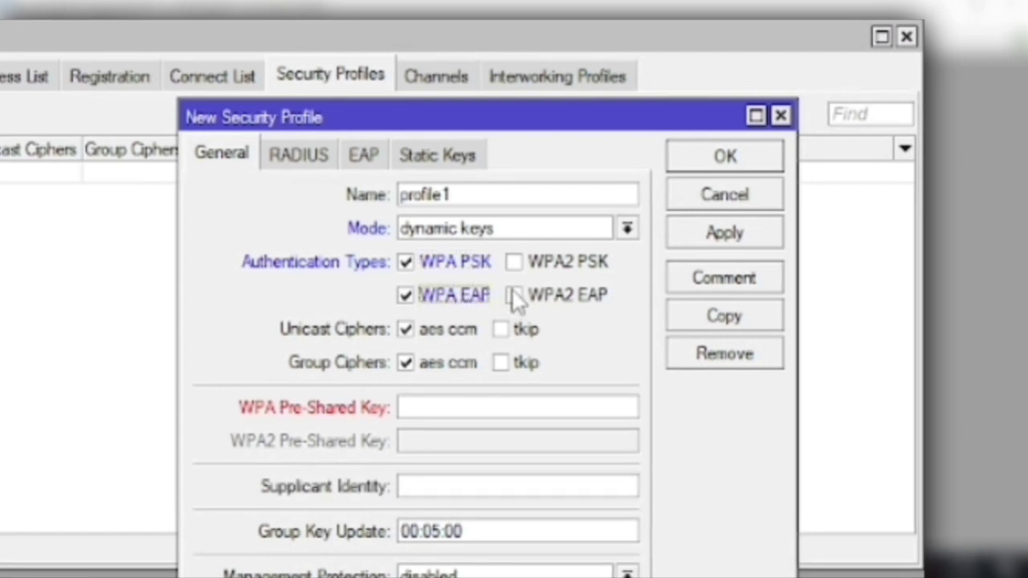
click(514, 265)
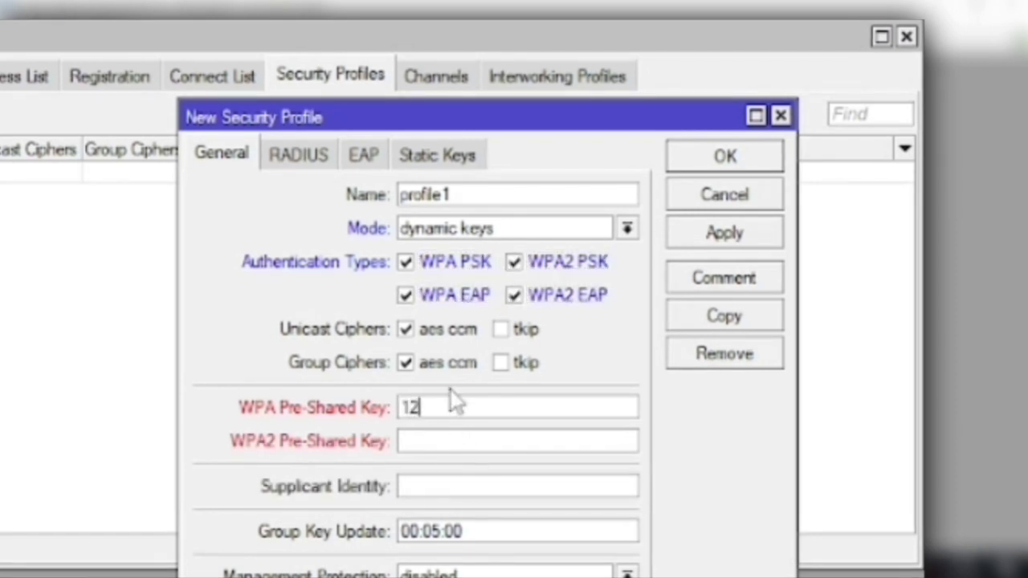
text(12345678)
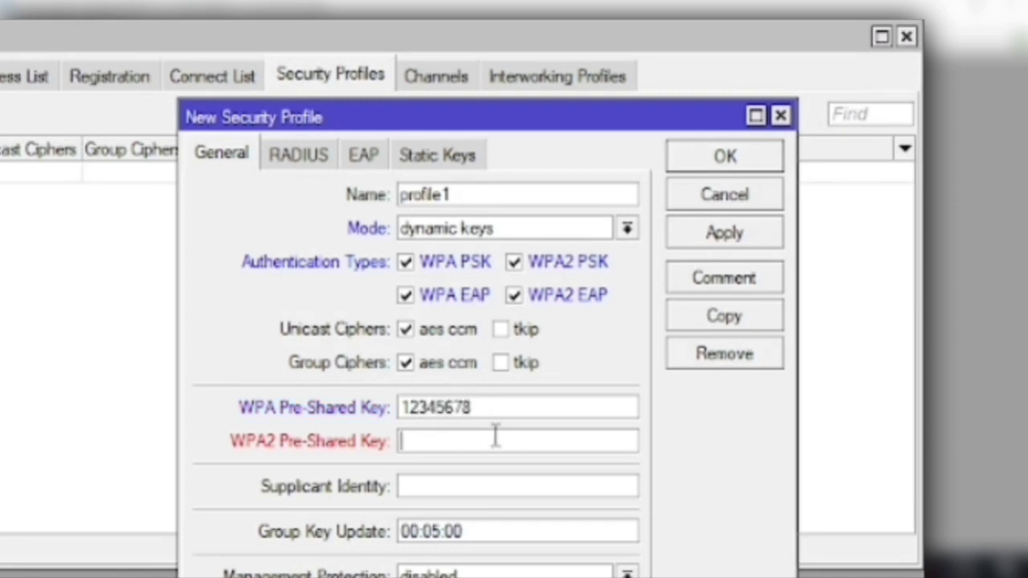
click(728, 233)
click(713, 156)
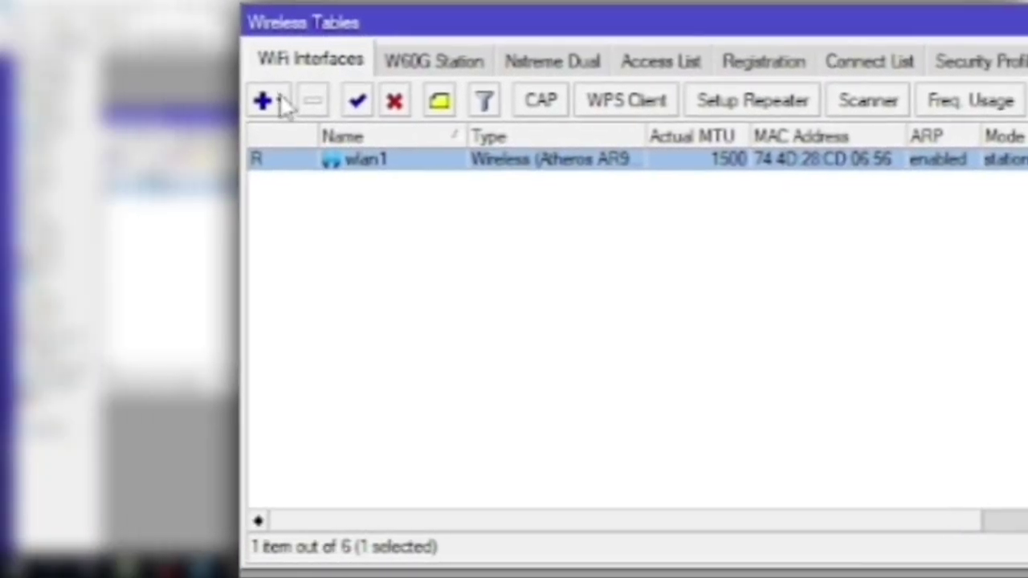
Add virtual wireless interface wlan2 with SSID K1 secured by profile1
click(41, 104)
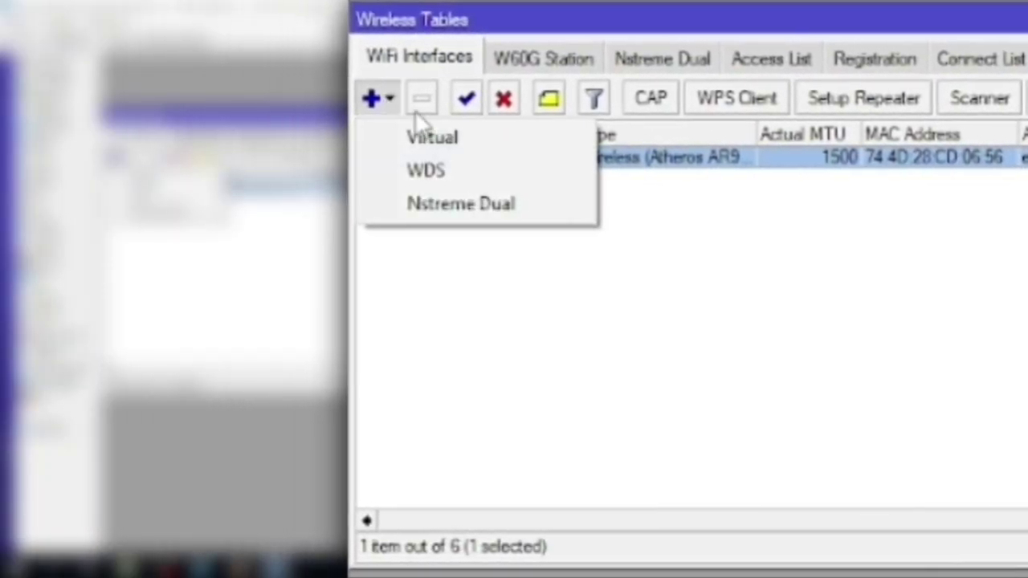
click(430, 135)
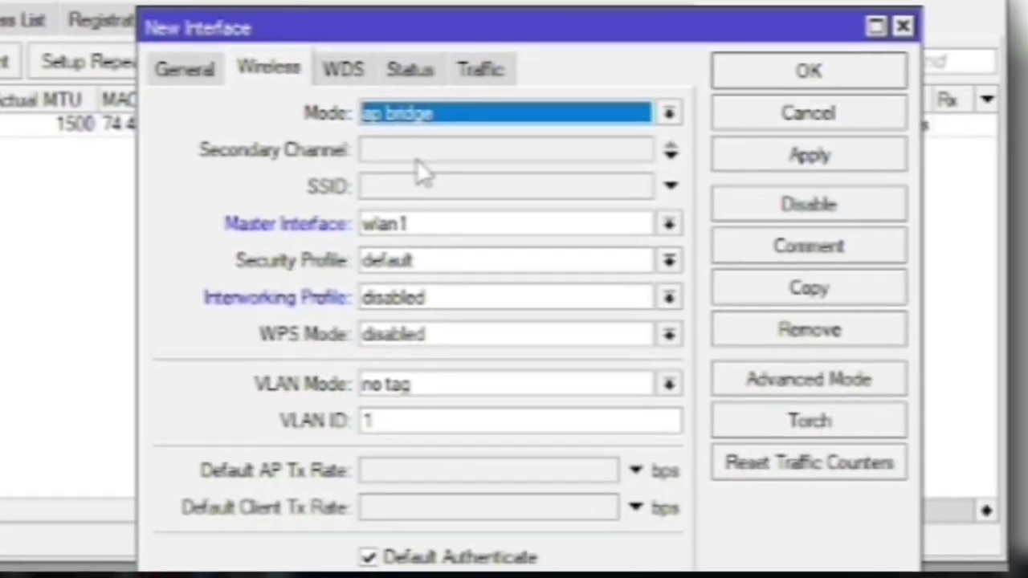
click(398, 185)
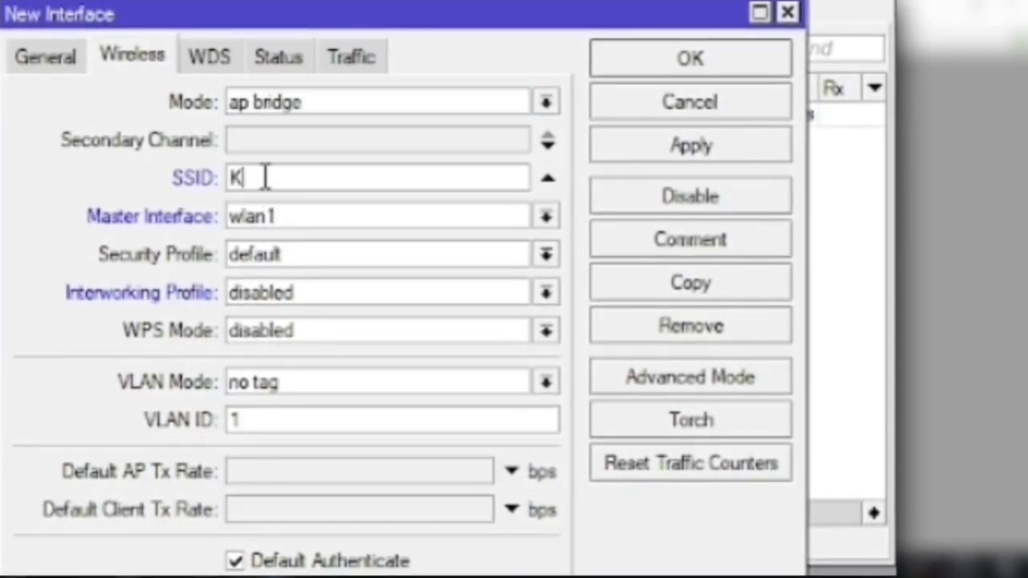
click(281, 256)
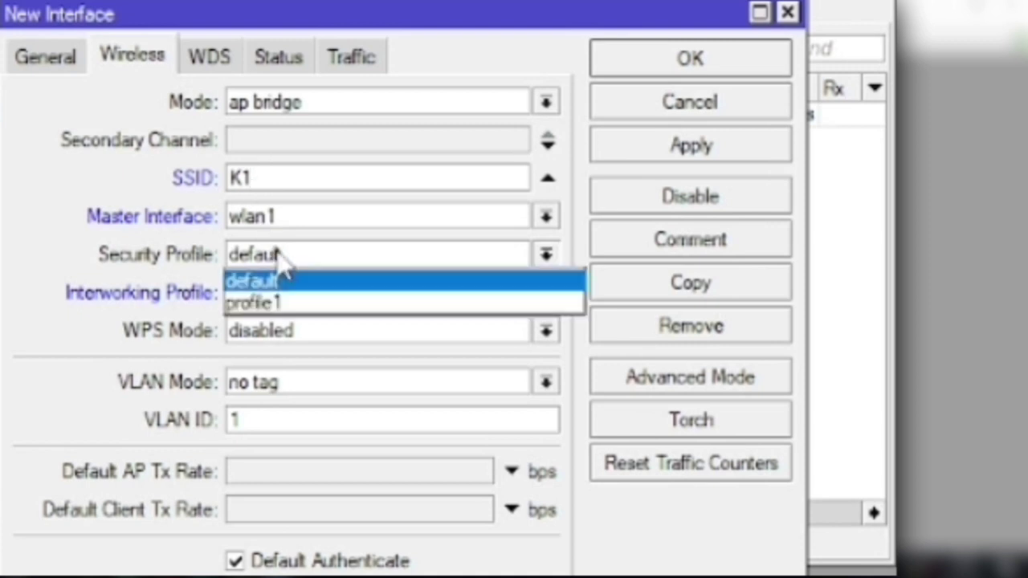
click(285, 305)
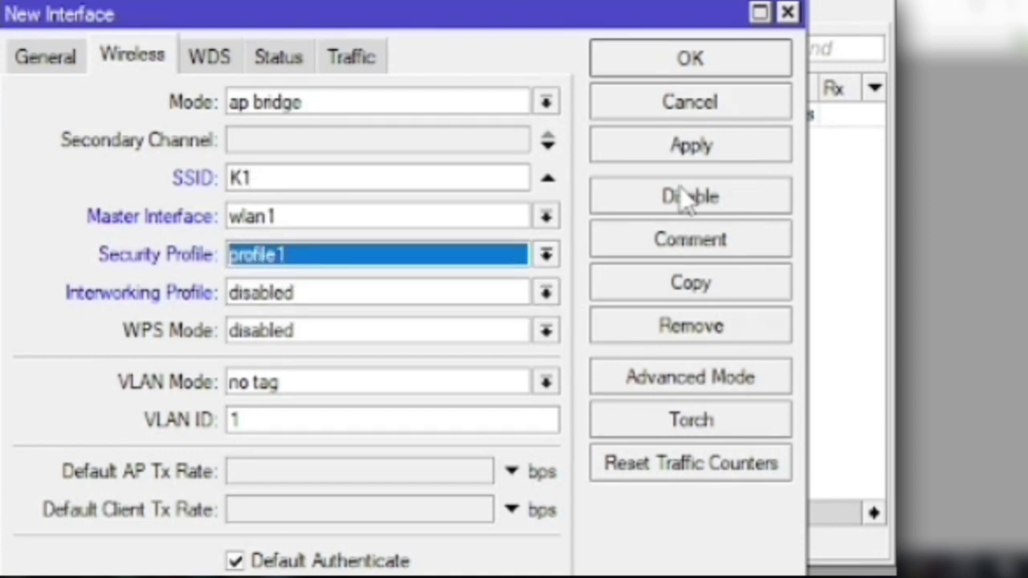
click(697, 141)
click(691, 67)
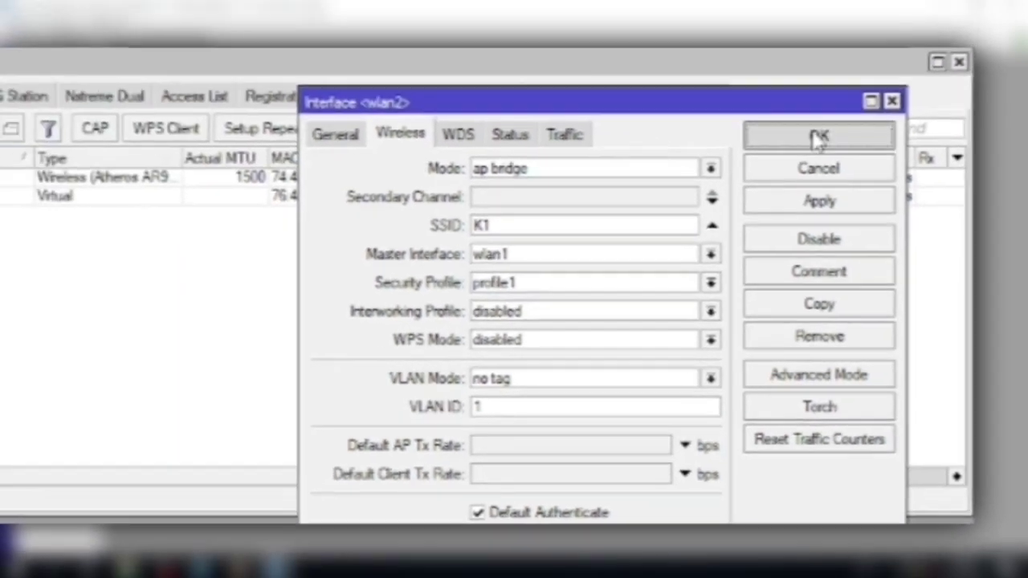
click(818, 138)
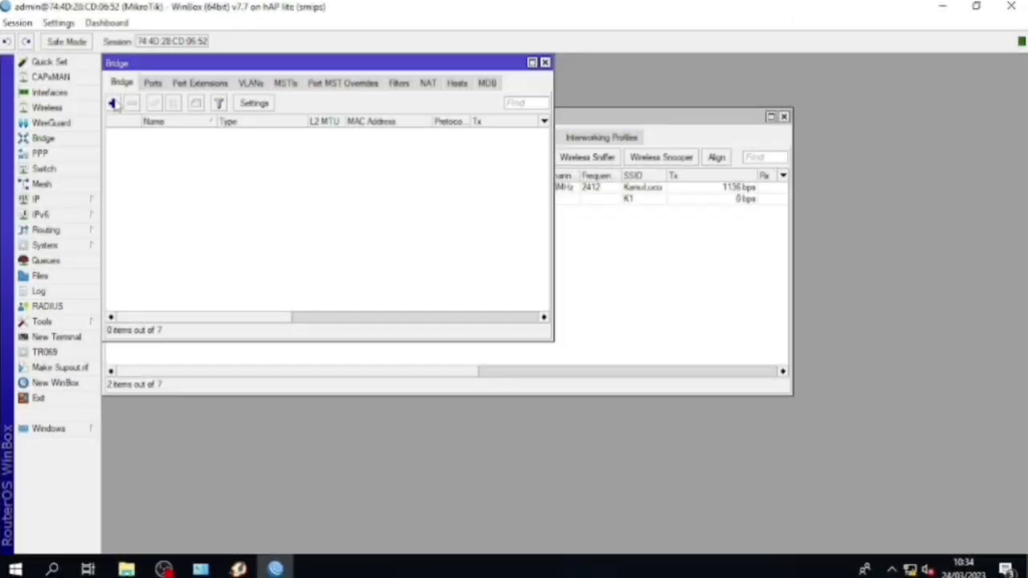
Create a new bridge named bridge1
click(92, 93)
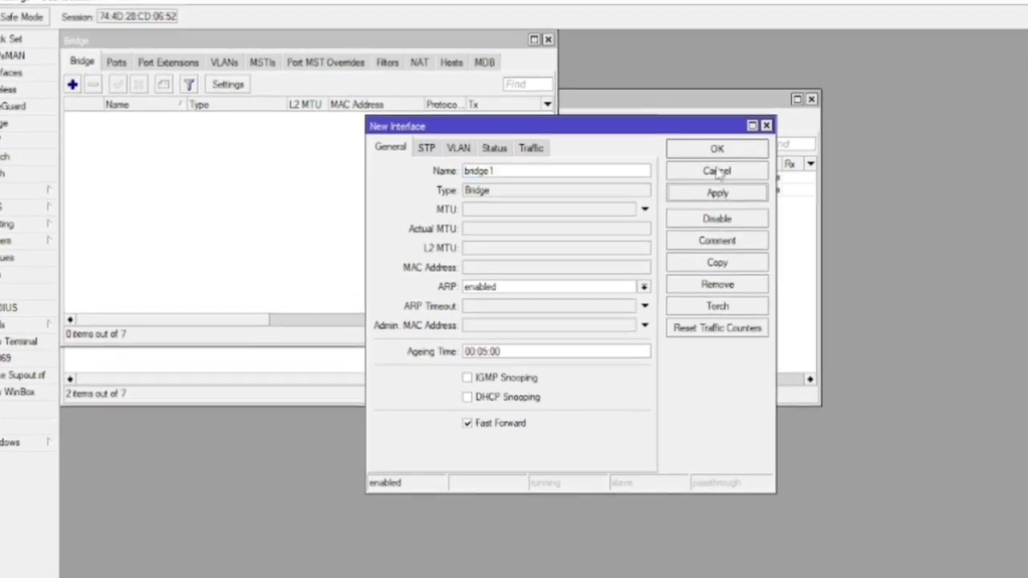
click(707, 196)
click(707, 154)
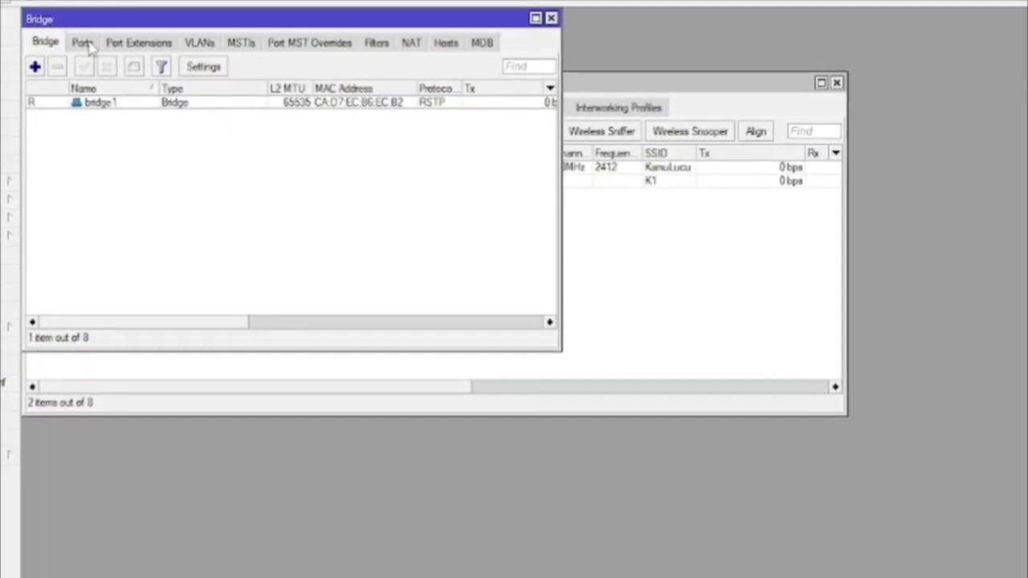
Add ether2 and wlan2 as ports of bridge1
click(86, 45)
click(38, 68)
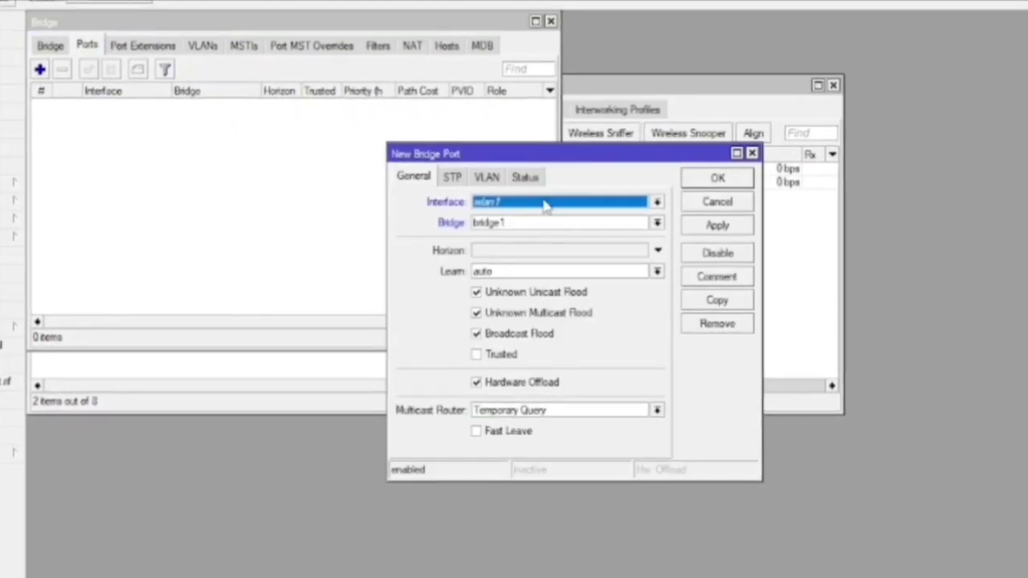
click(536, 200)
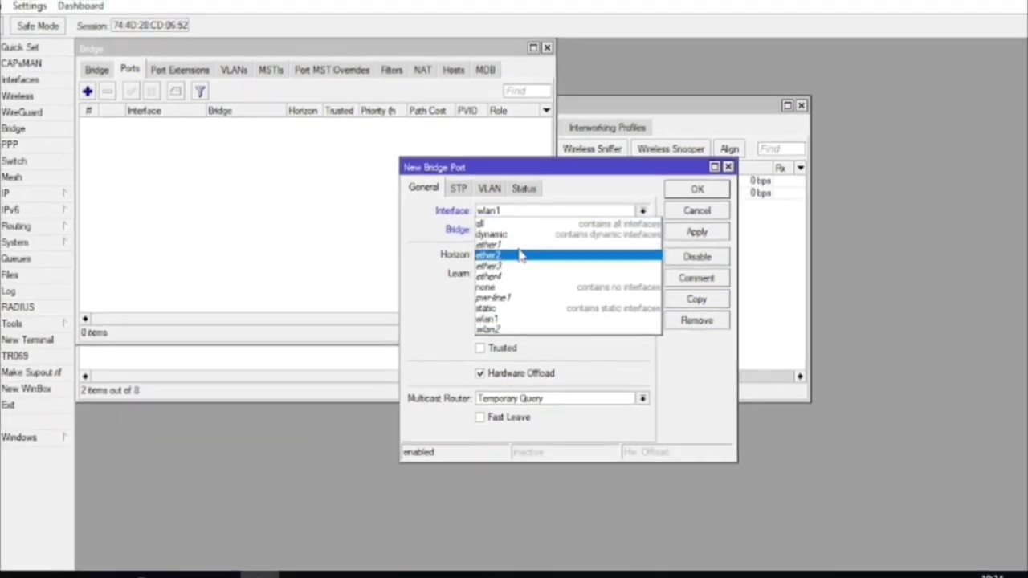
click(513, 254)
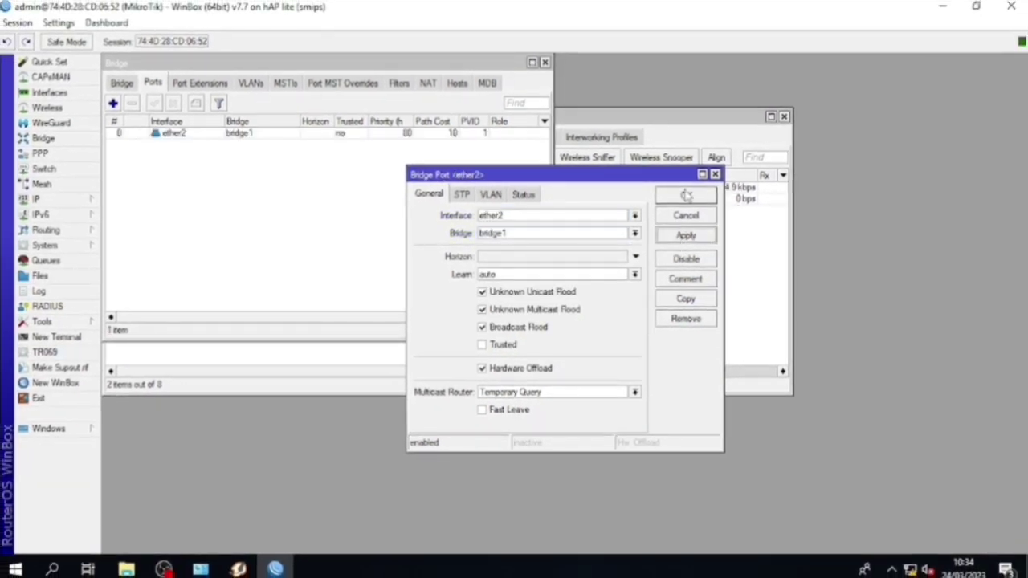
click(686, 195)
click(113, 104)
click(511, 215)
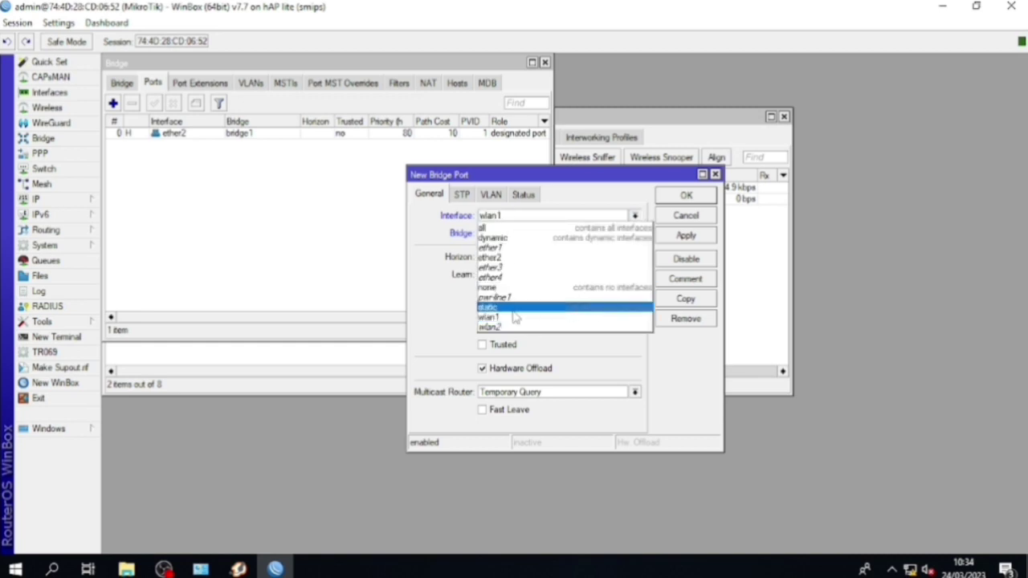
click(626, 325)
click(686, 196)
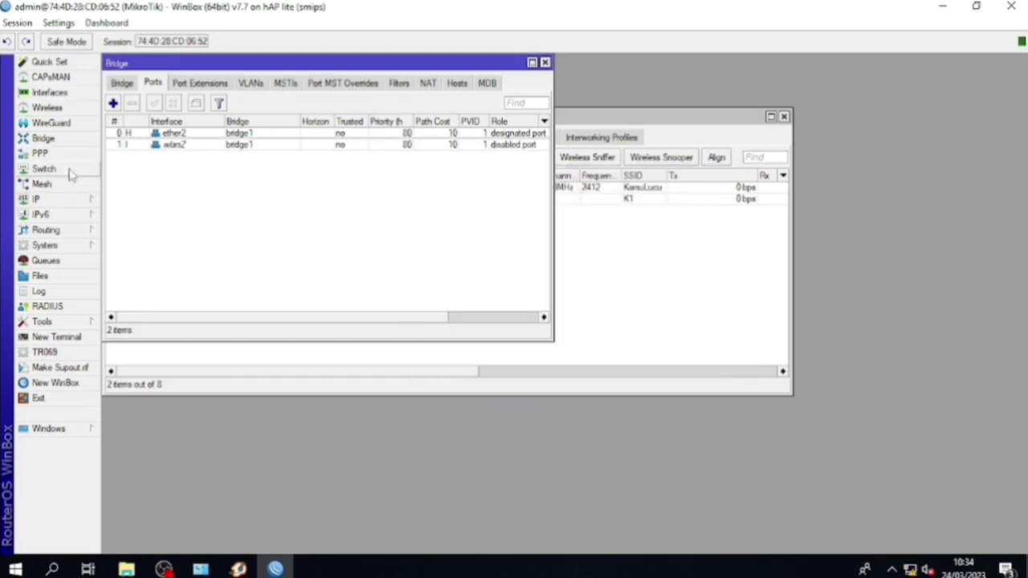
Start a new entry in the IP Addresses list
click(36, 199)
click(158, 193)
click(312, 158)
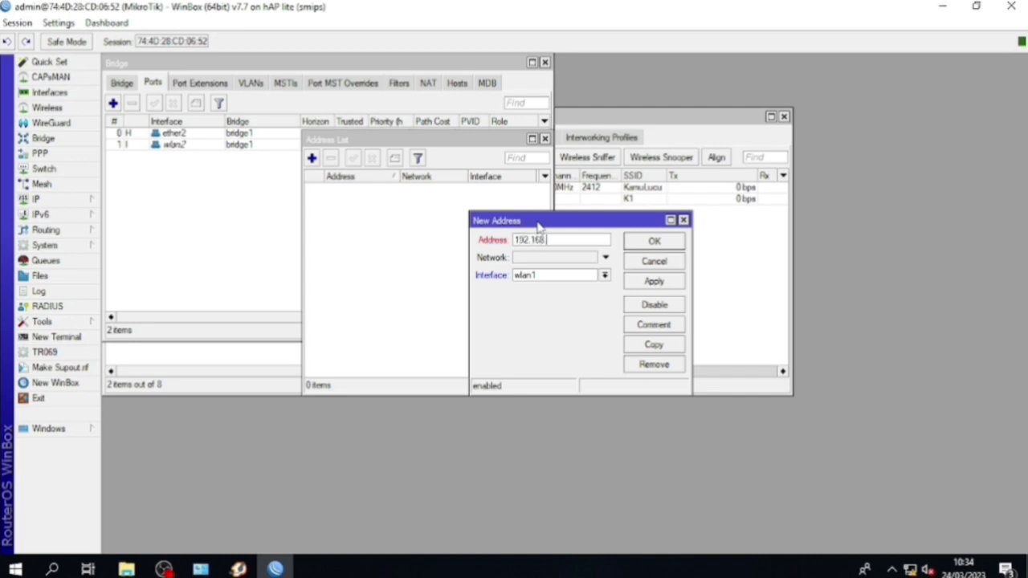
Assign 192.168.31.1/24 to interface bridge1 and apply it
text(.31.1/24)
click(562, 275)
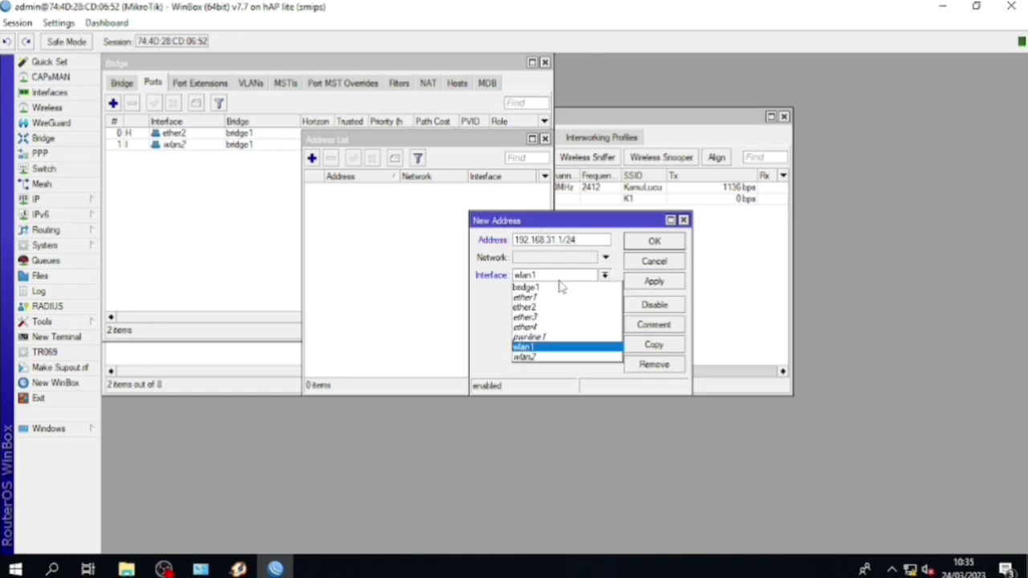
click(556, 287)
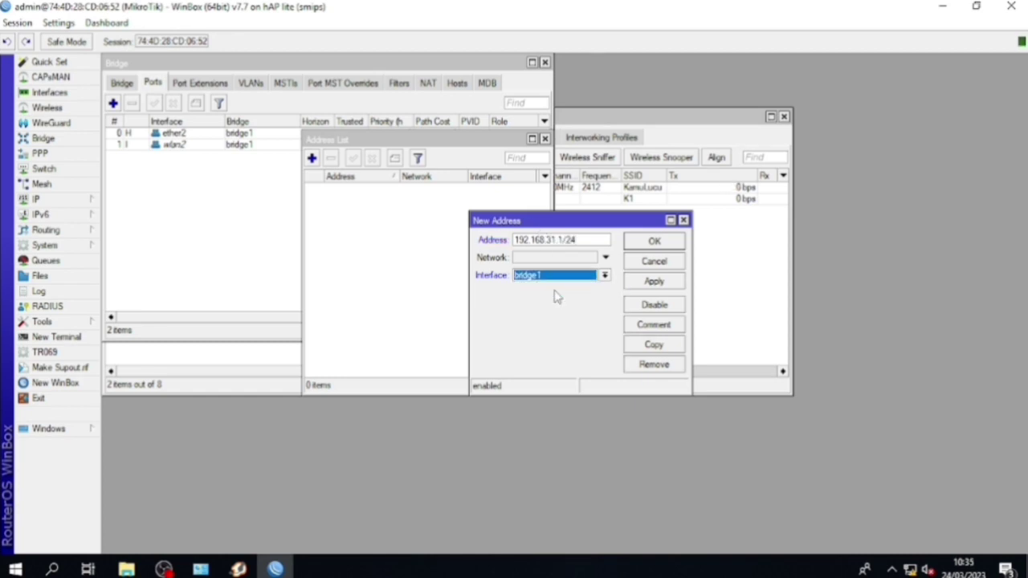
click(650, 283)
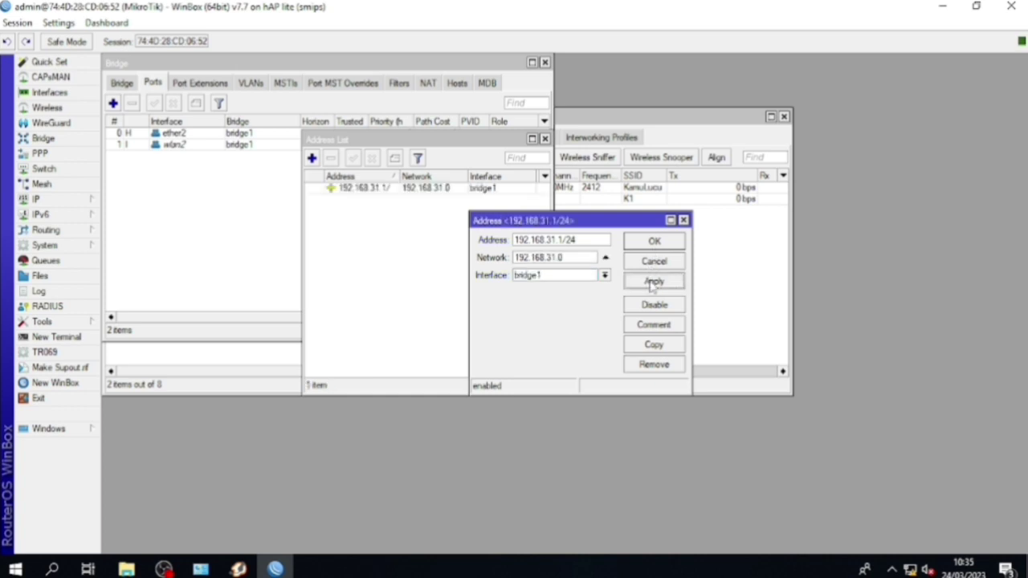
click(650, 242)
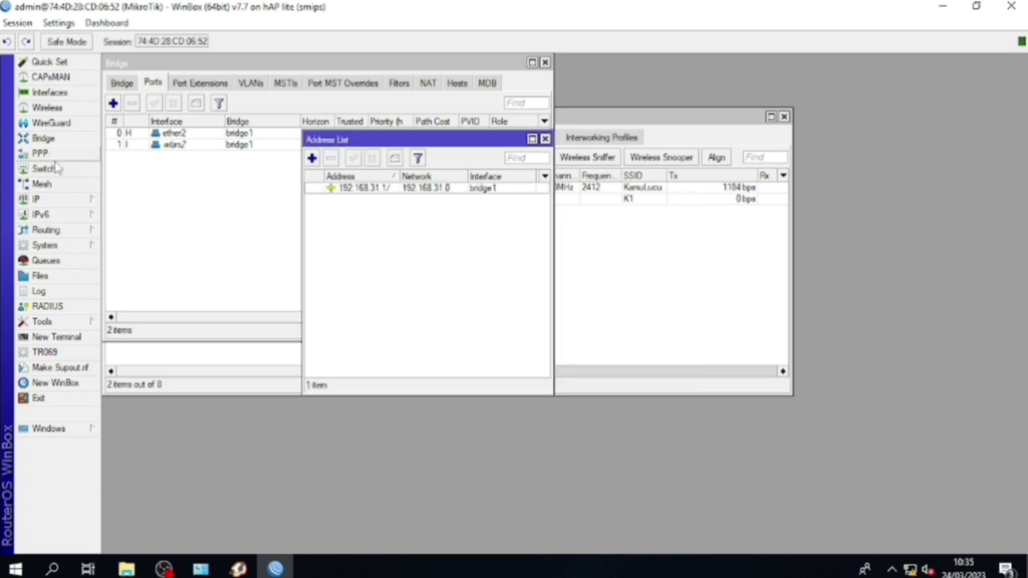
Add a DHCP client on wlan1 and apply it
click(62, 203)
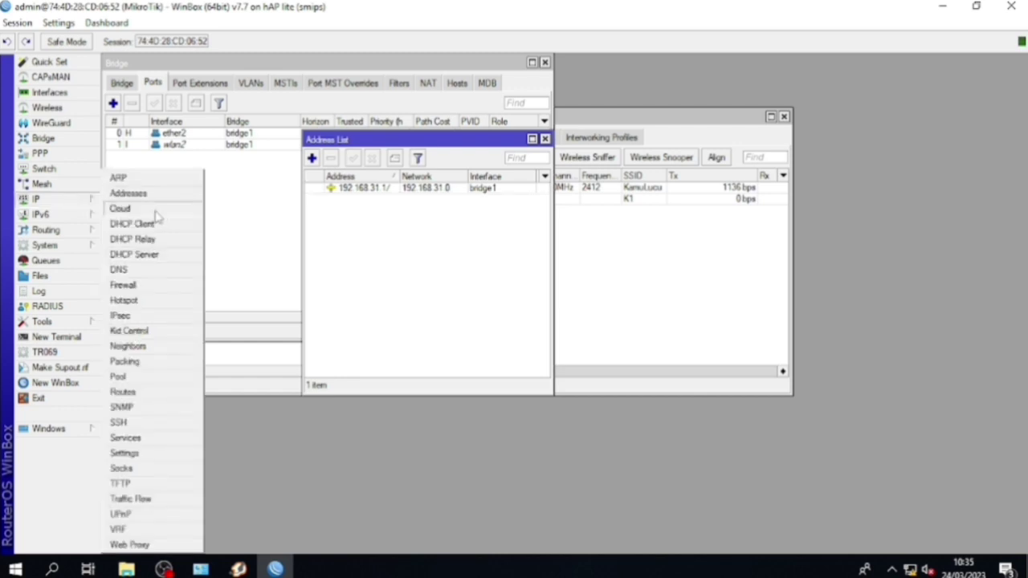
click(135, 224)
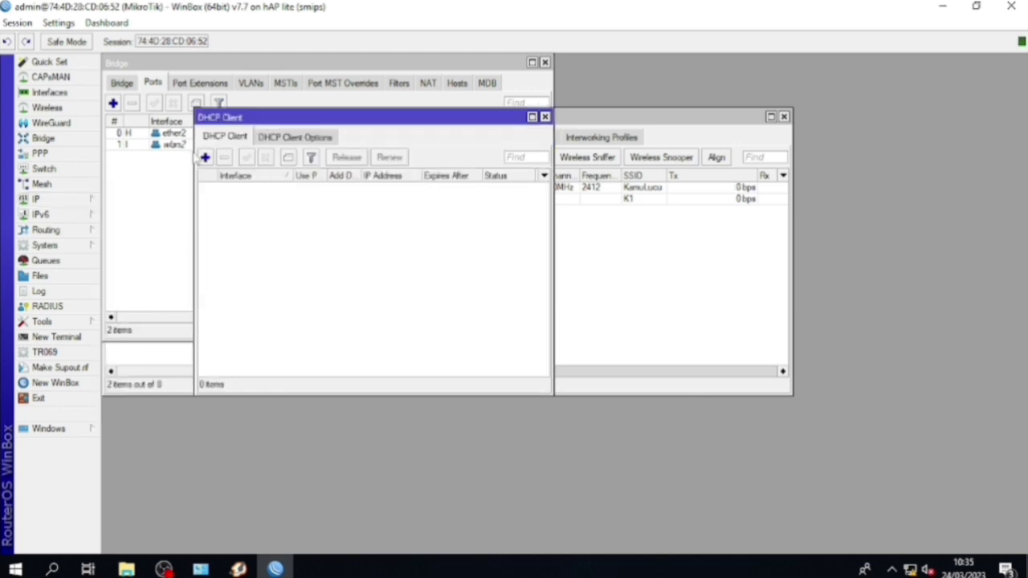
click(205, 157)
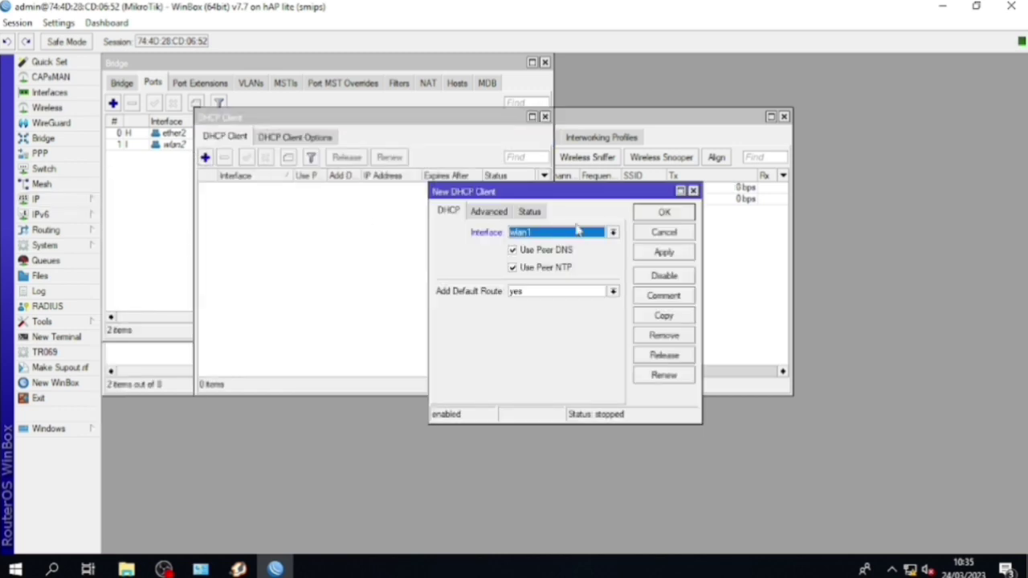
click(663, 252)
click(663, 212)
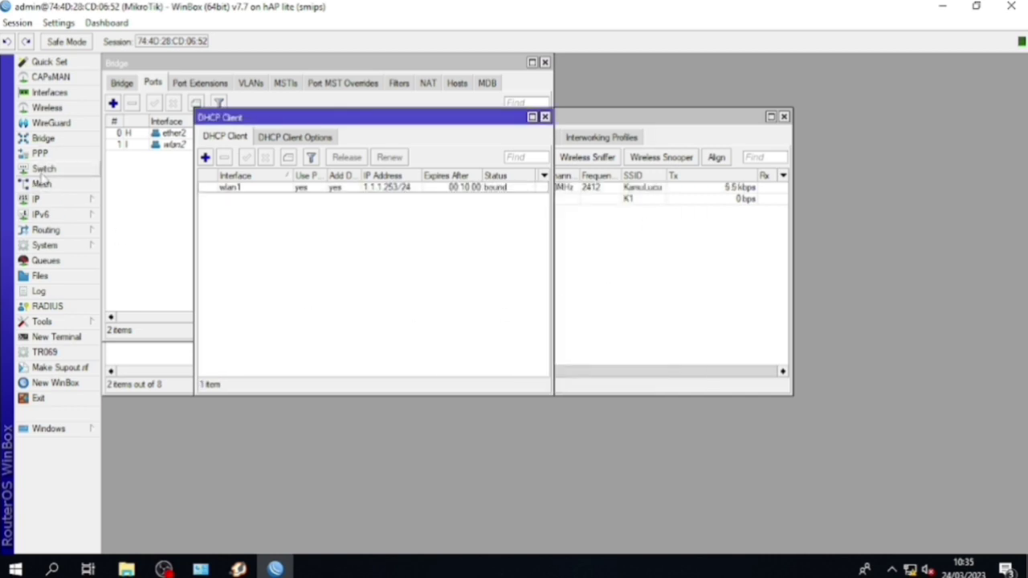
Check the IP address list for 1.1.1.253/24, then view the DHCP Server list
click(39, 199)
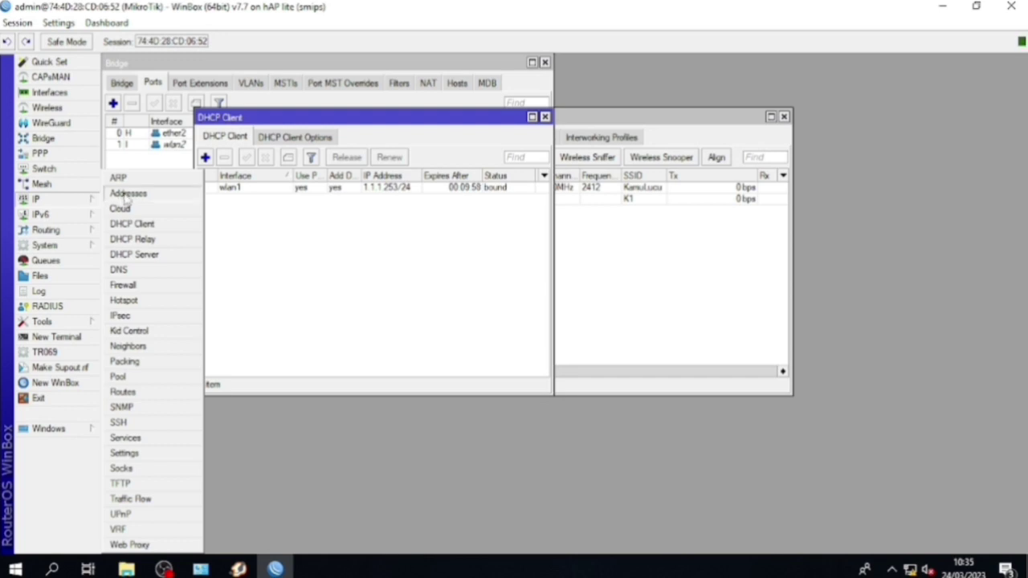
click(125, 195)
click(39, 199)
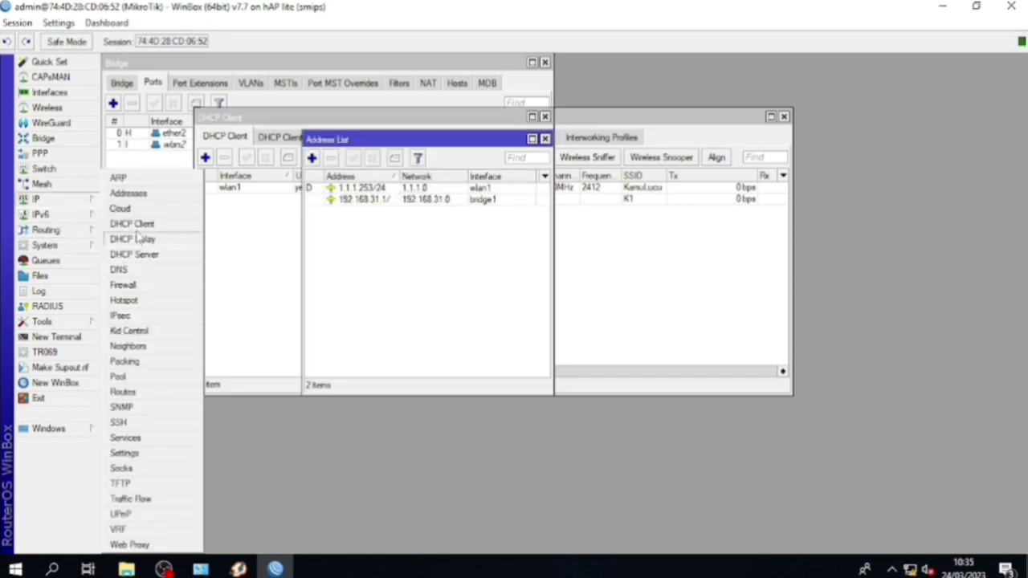
click(135, 254)
Run DHCP Setup on bridge1, accepting the suggested defaults and the 00:10:00 lease time
click(491, 167)
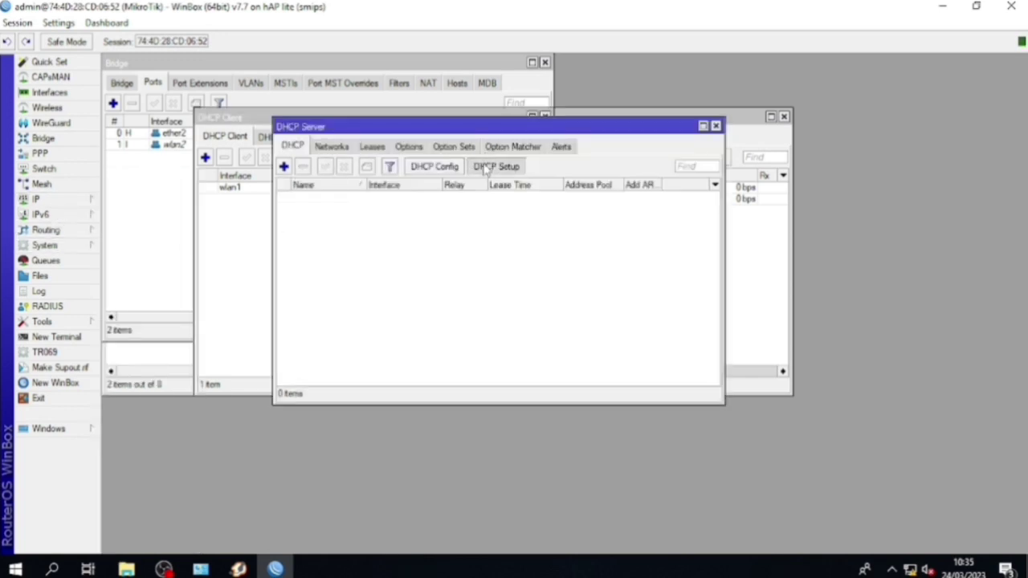
click(578, 299)
click(574, 314)
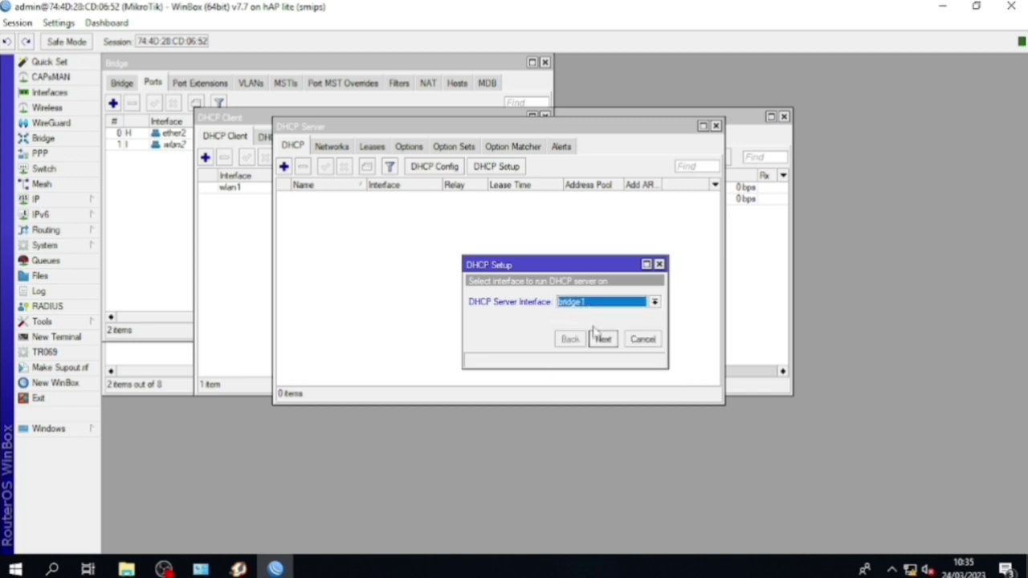
click(602, 339)
click(602, 338)
click(602, 338)
click(602, 339)
click(602, 338)
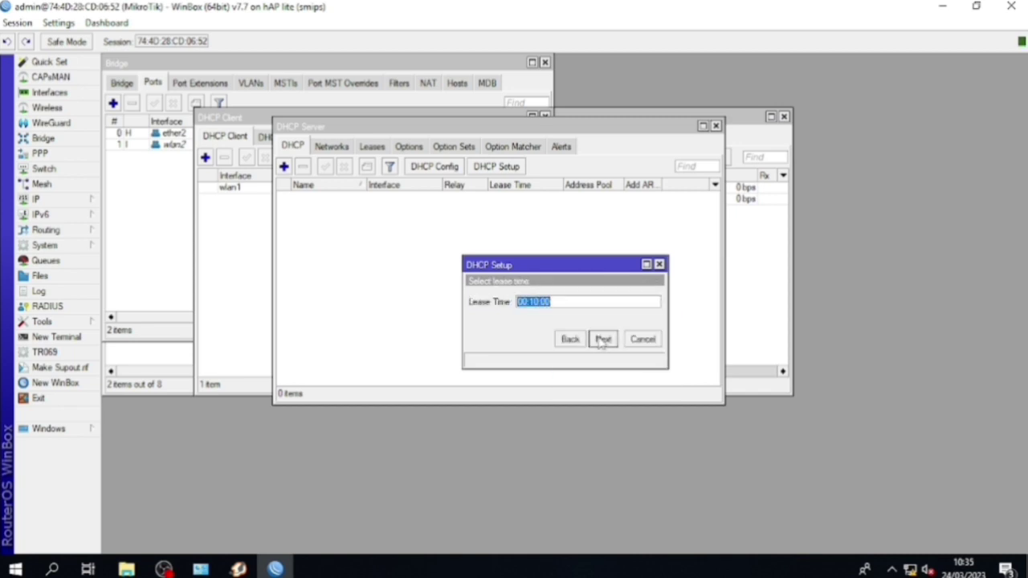
click(602, 339)
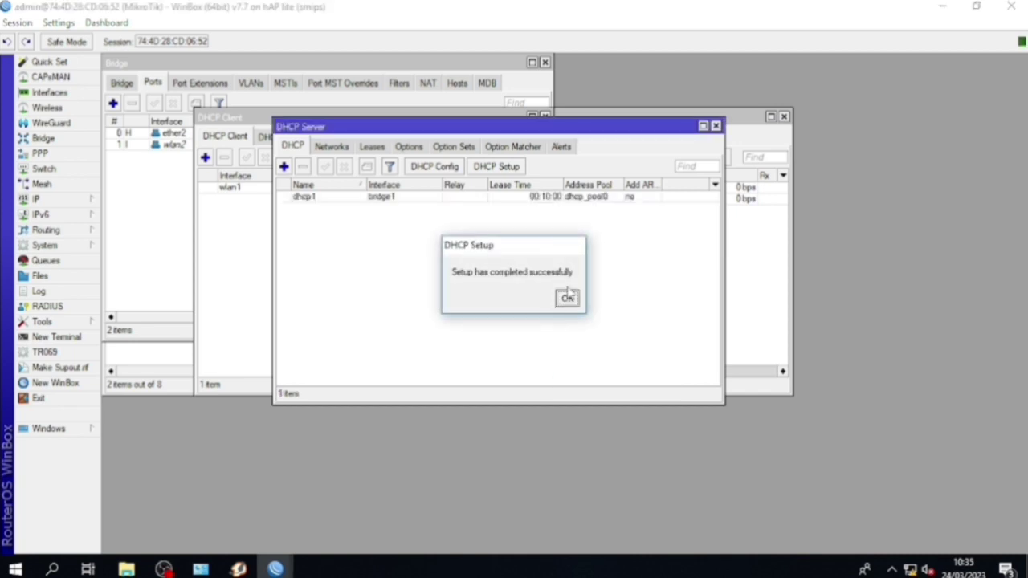
click(569, 297)
click(76, 198)
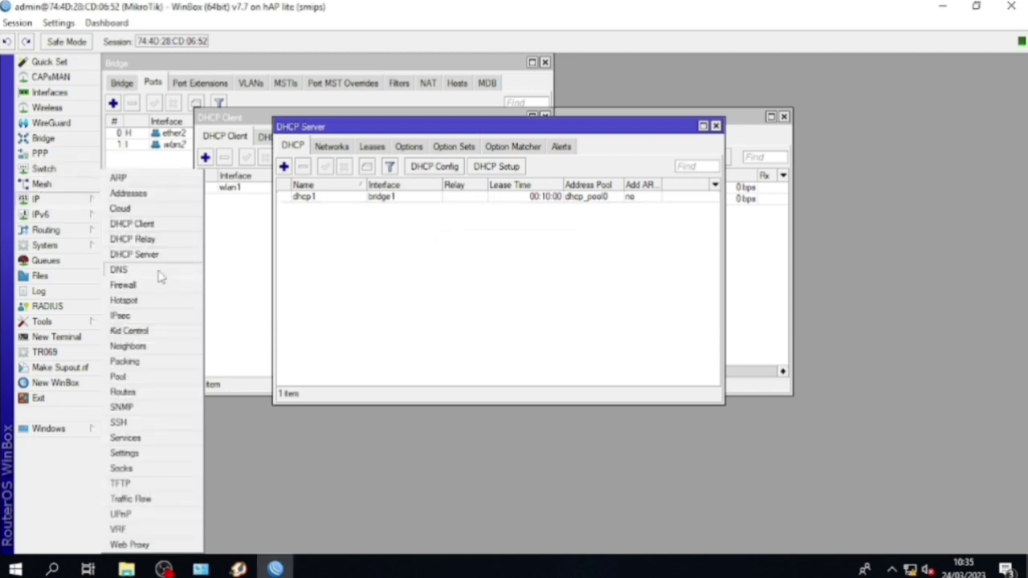
Set DNS server 8.8.8.8 with Allow Remote Requests enabled and apply
click(151, 270)
click(533, 266)
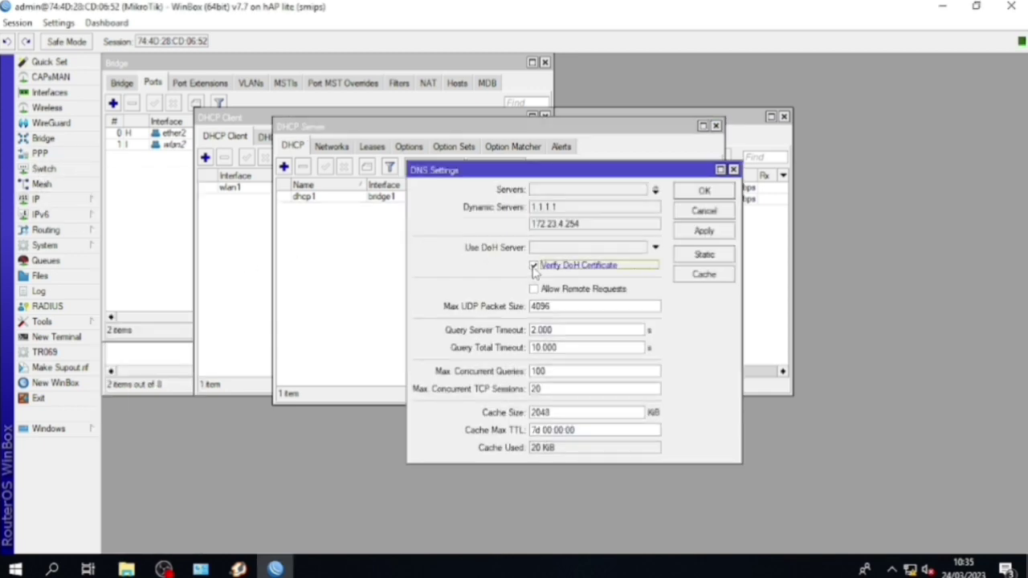
click(542, 267)
click(543, 287)
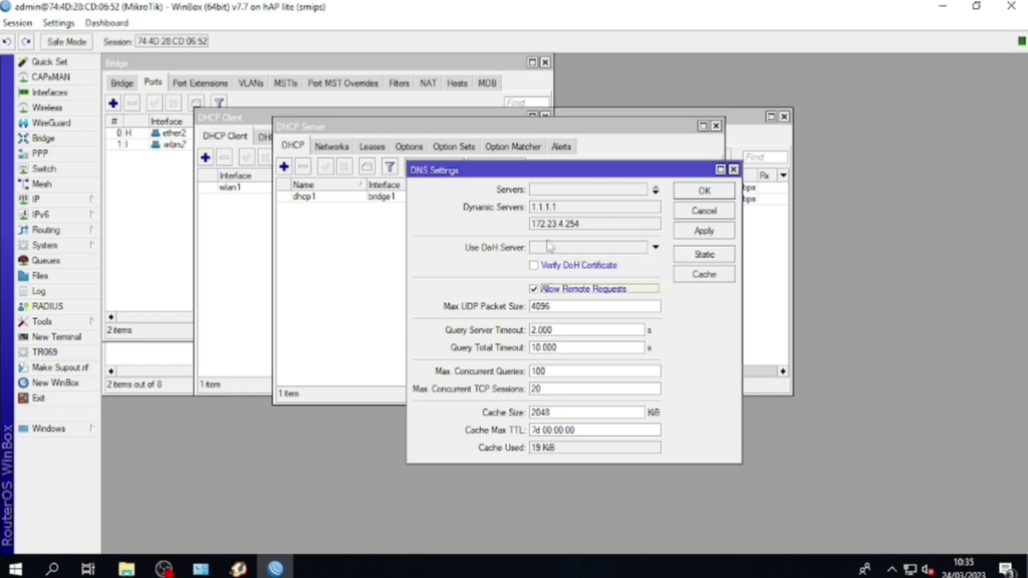
click(543, 190)
text(8.8.8.8)
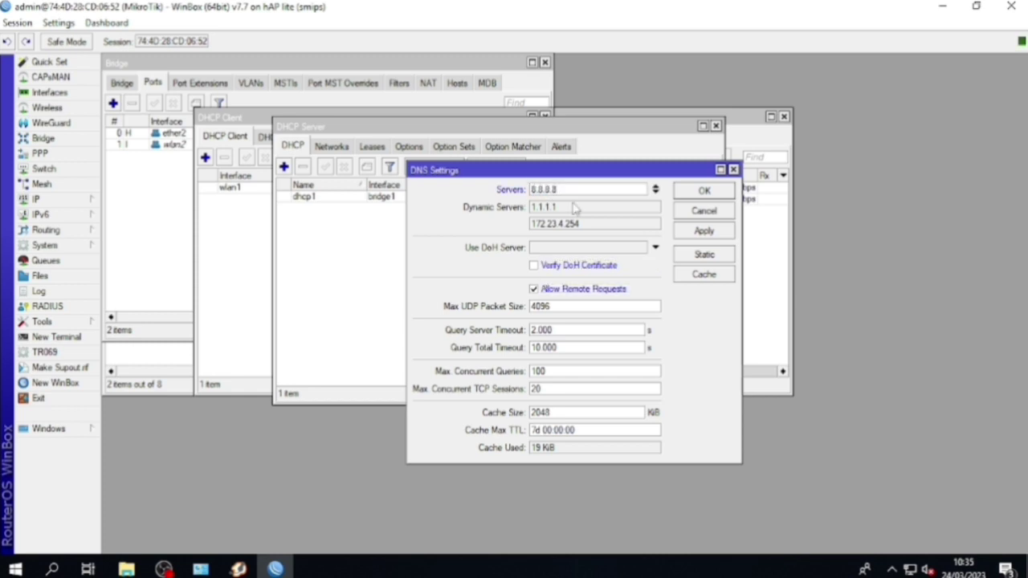
click(705, 232)
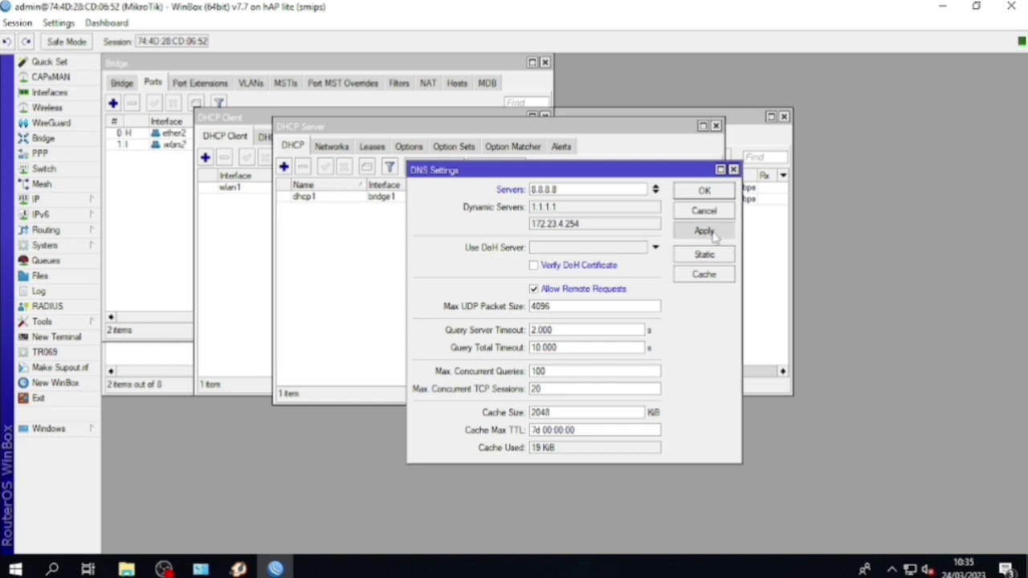
click(705, 194)
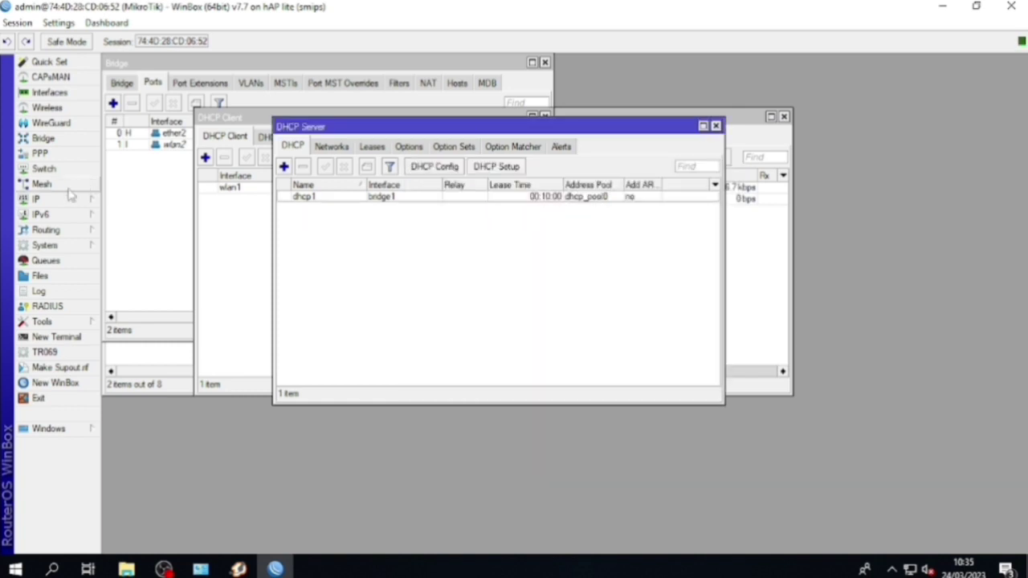
Start a new srcnat firewall NAT rule with Out. Interface wlan1
click(36, 198)
click(121, 300)
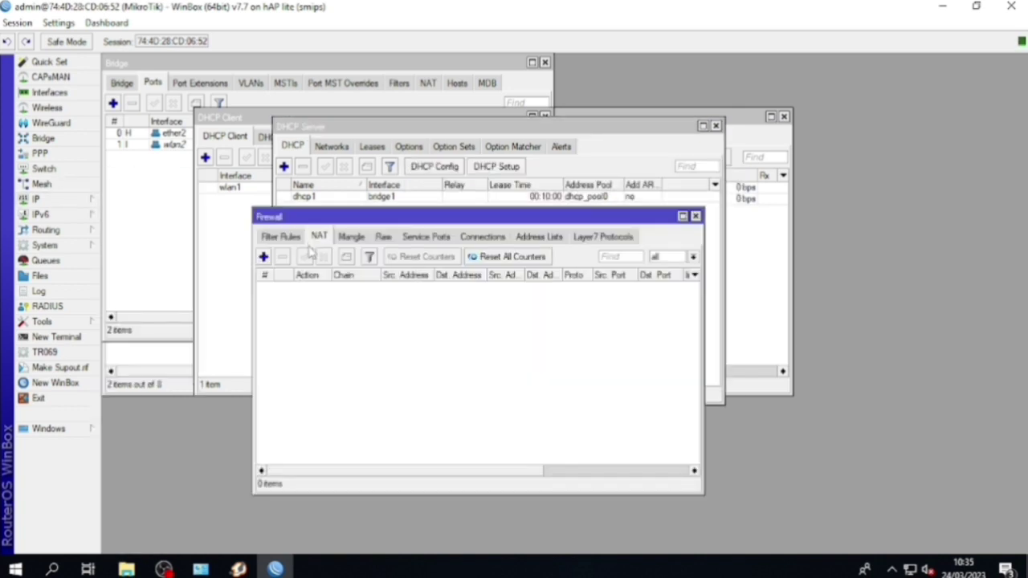
click(264, 256)
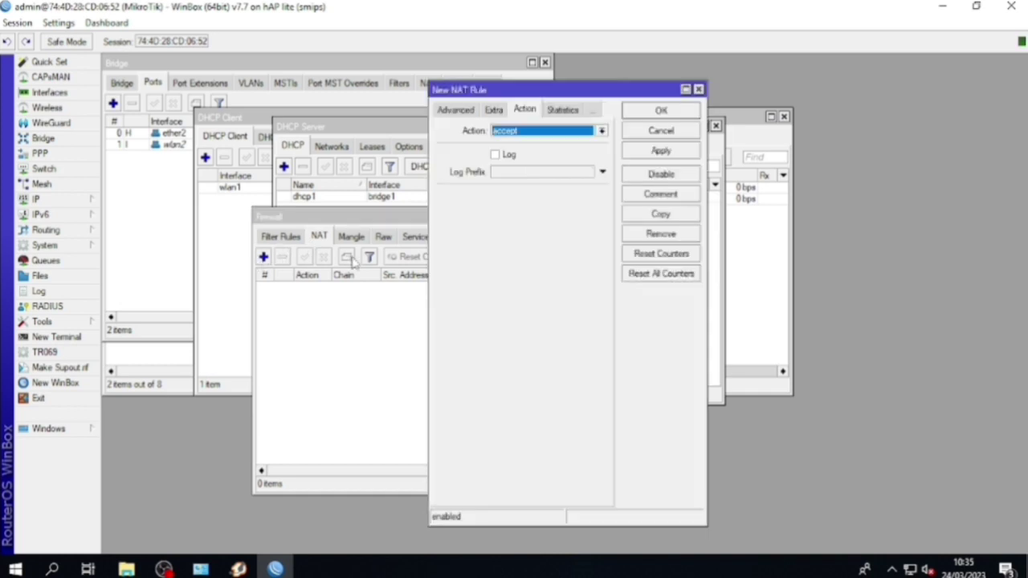
click(469, 112)
click(449, 112)
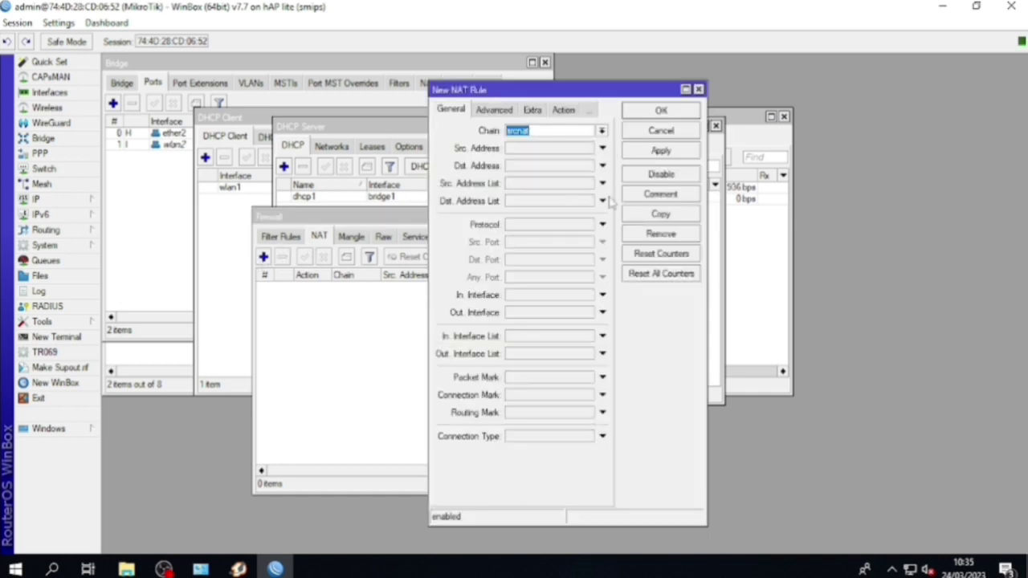
click(580, 314)
click(588, 313)
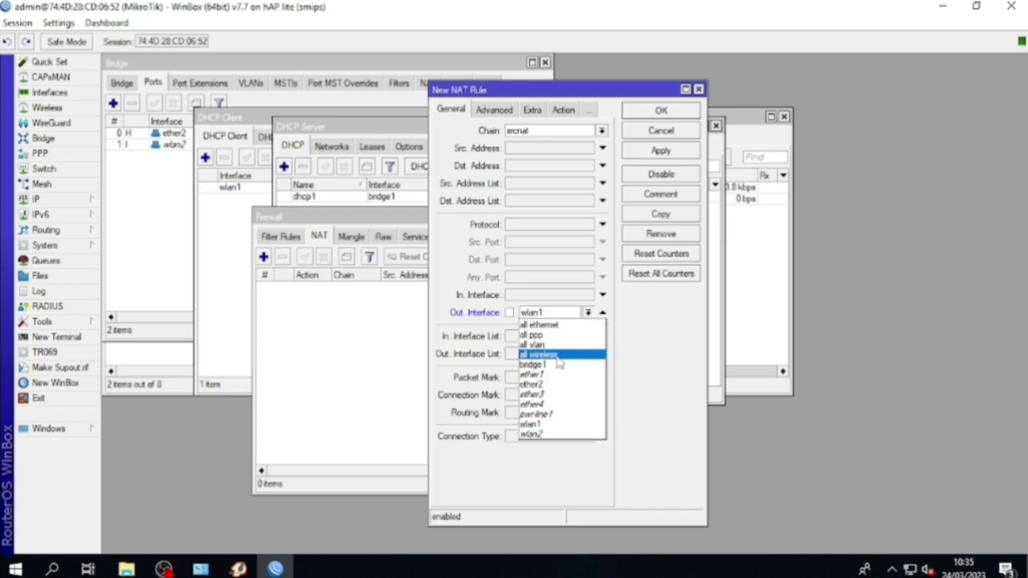
click(552, 424)
Set the NAT rule's action to masquerade and save it
click(561, 110)
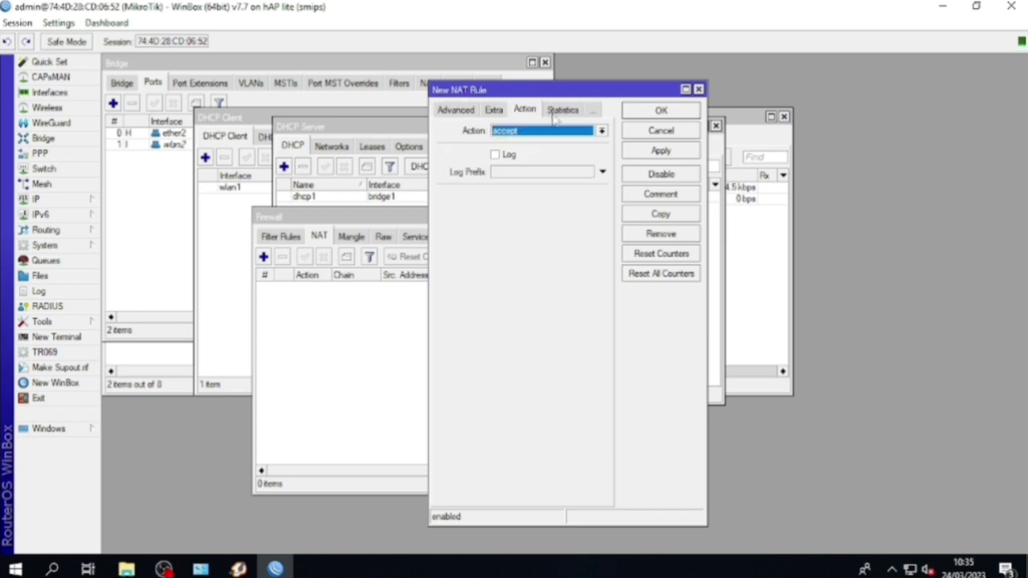
click(533, 133)
click(539, 201)
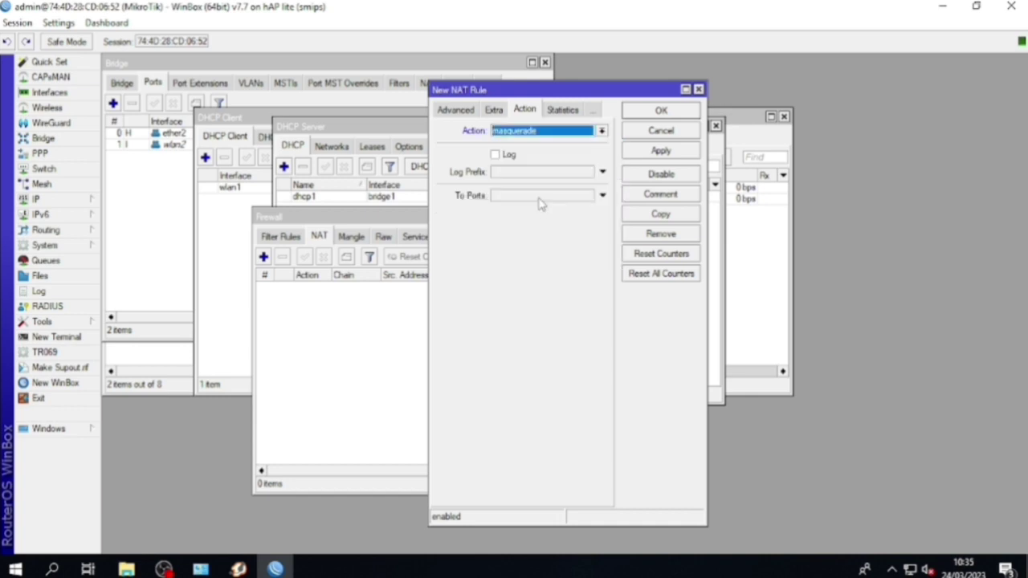
click(661, 152)
click(661, 112)
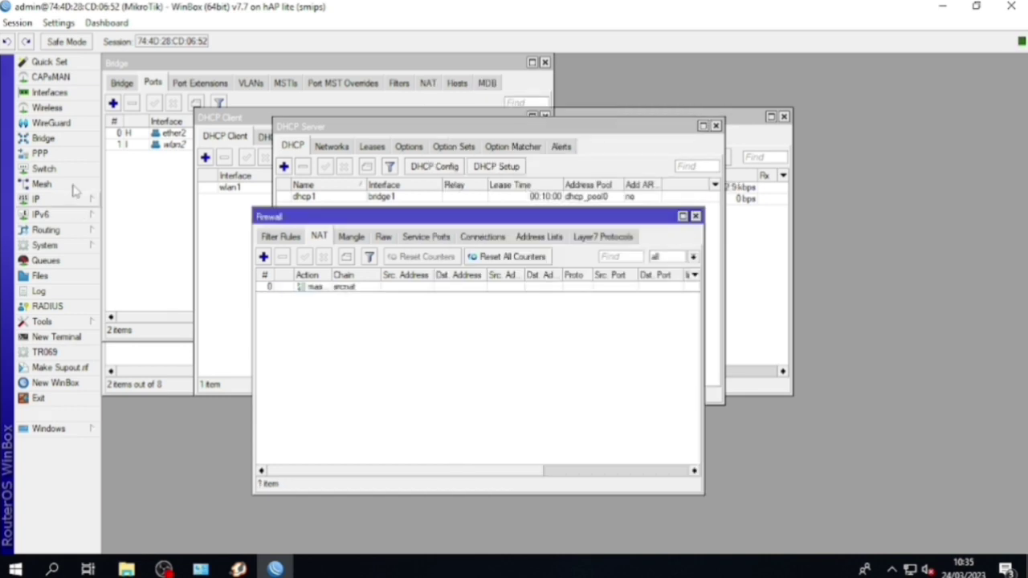
Add an L2TP client connecting to 172.23.4.17 with the VPN user name and password
click(64, 154)
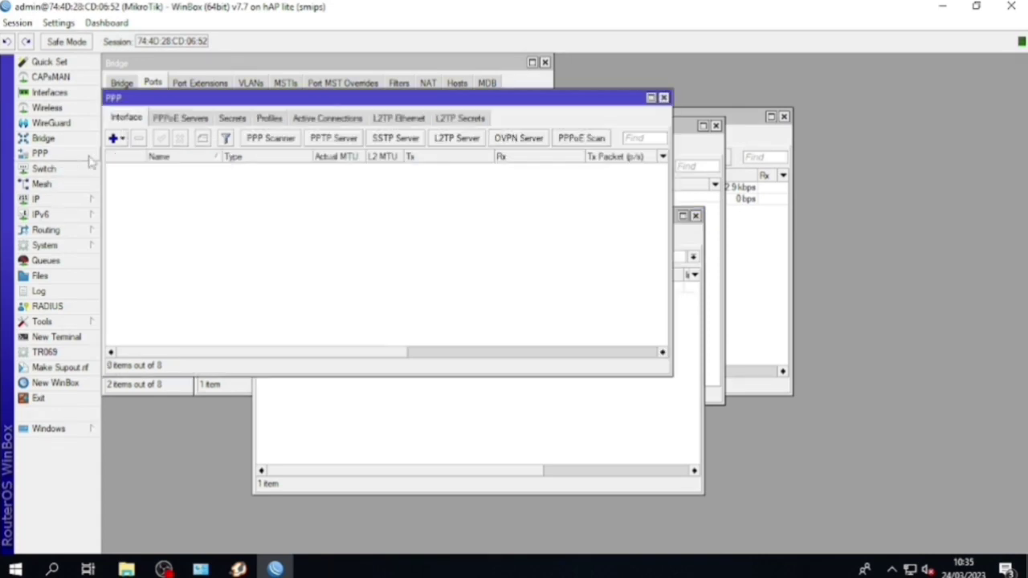
click(115, 138)
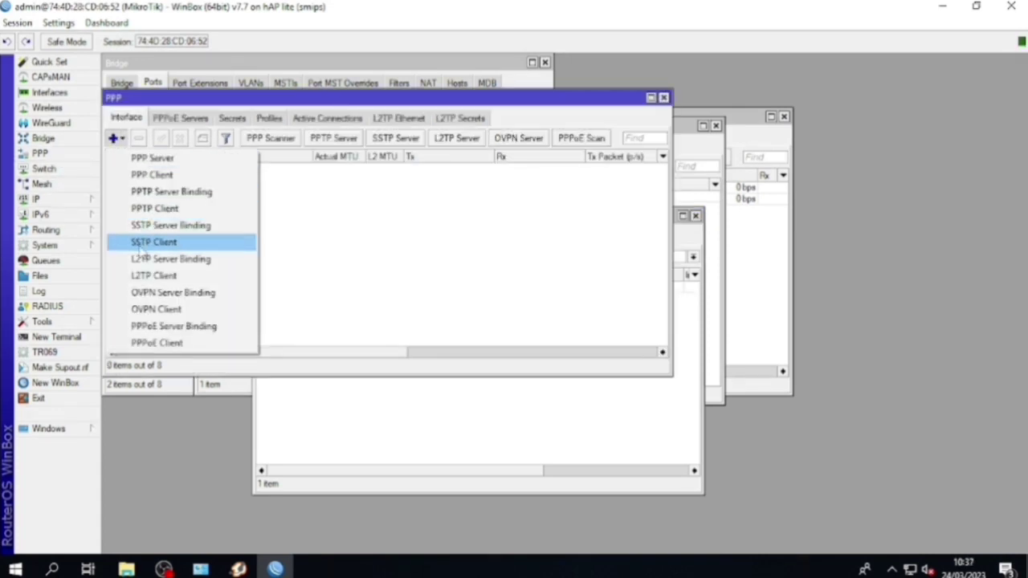
click(149, 276)
text(17)
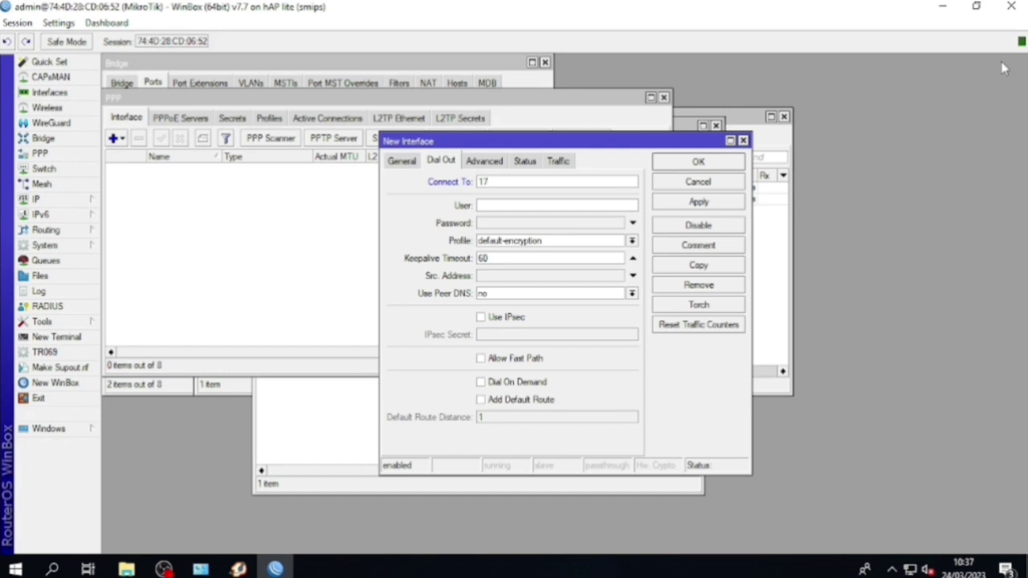
text(2.23.4.17)
click(527, 205)
text(bulan)
click(524, 224)
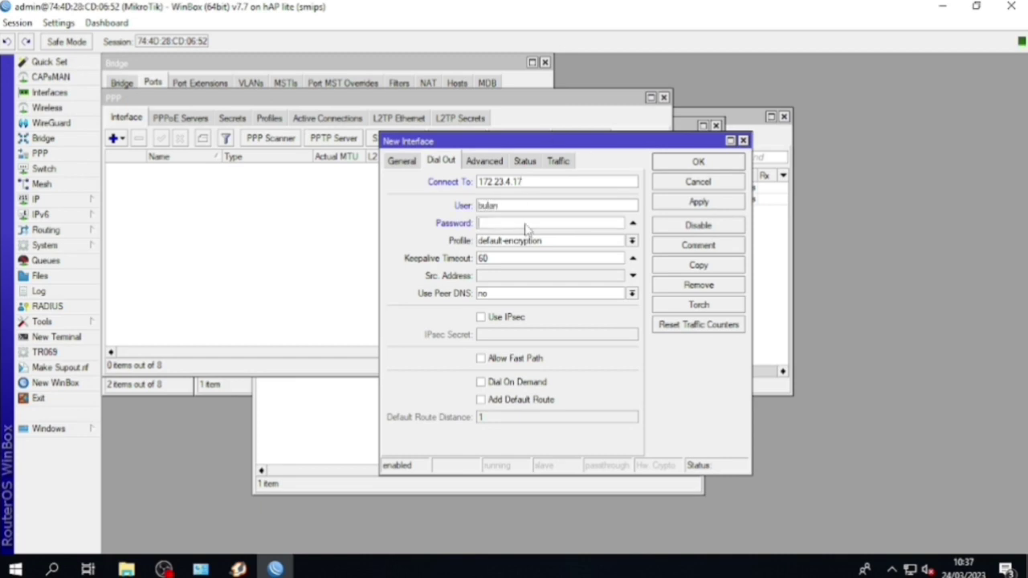
text(123)
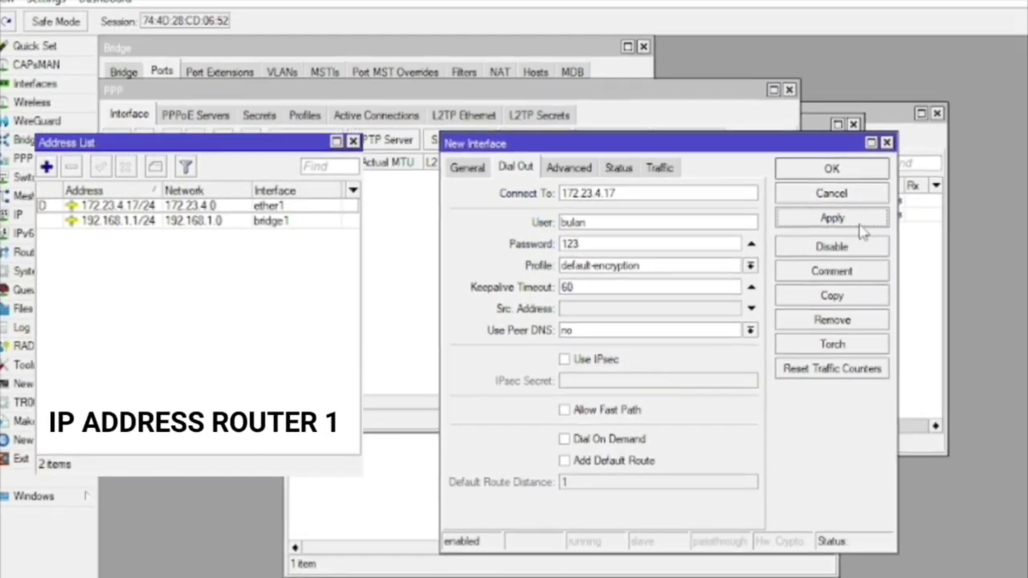
click(860, 225)
click(844, 172)
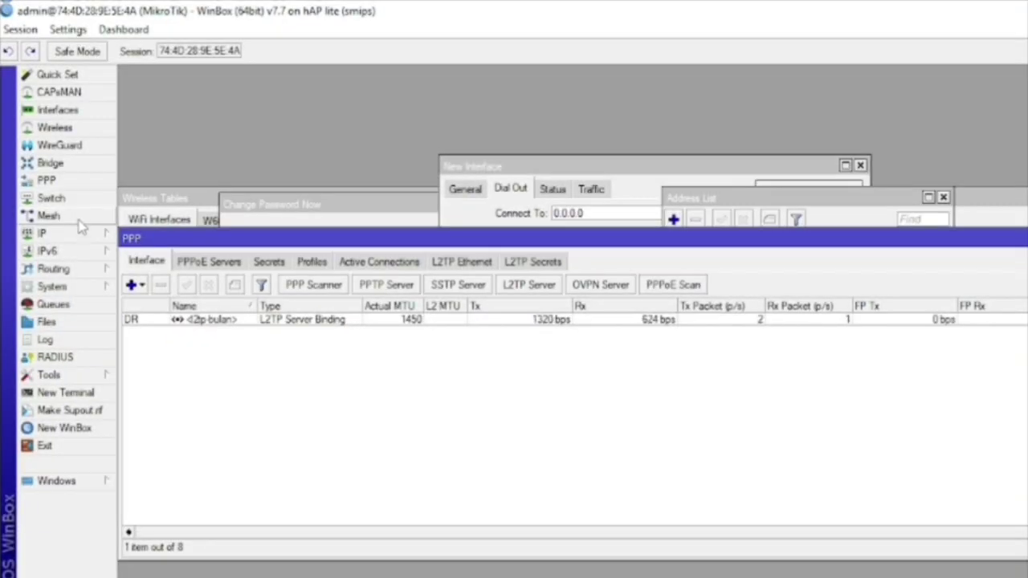
Show the address list and route list side by side on the server router
click(80, 234)
click(171, 228)
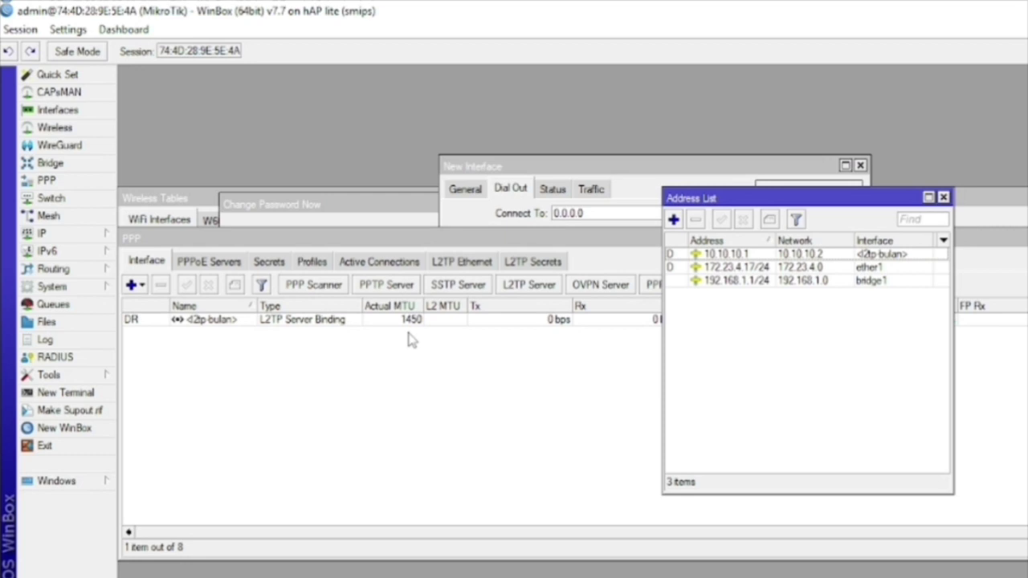
click(88, 238)
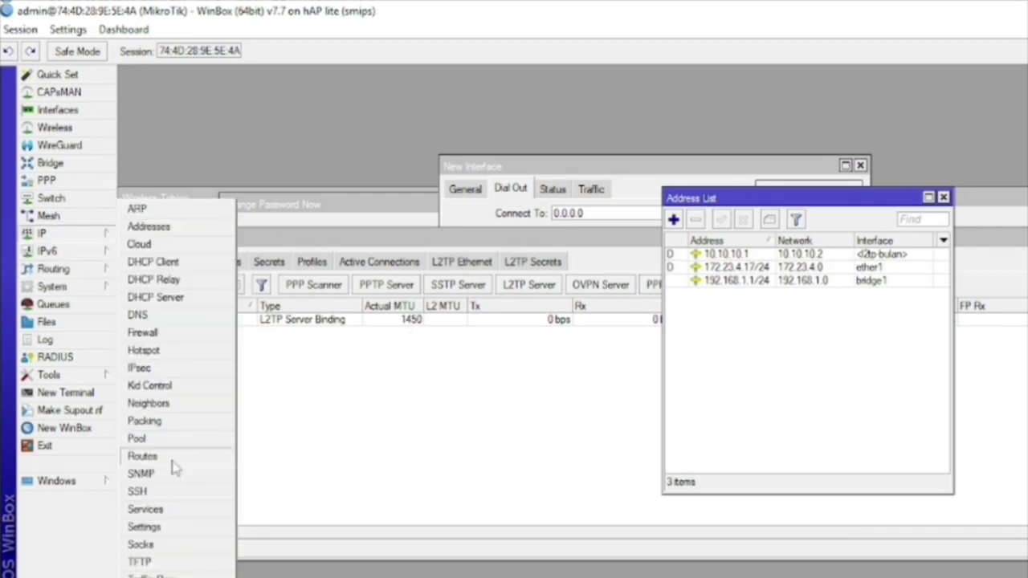
click(169, 454)
drag(738, 200, 197, 125)
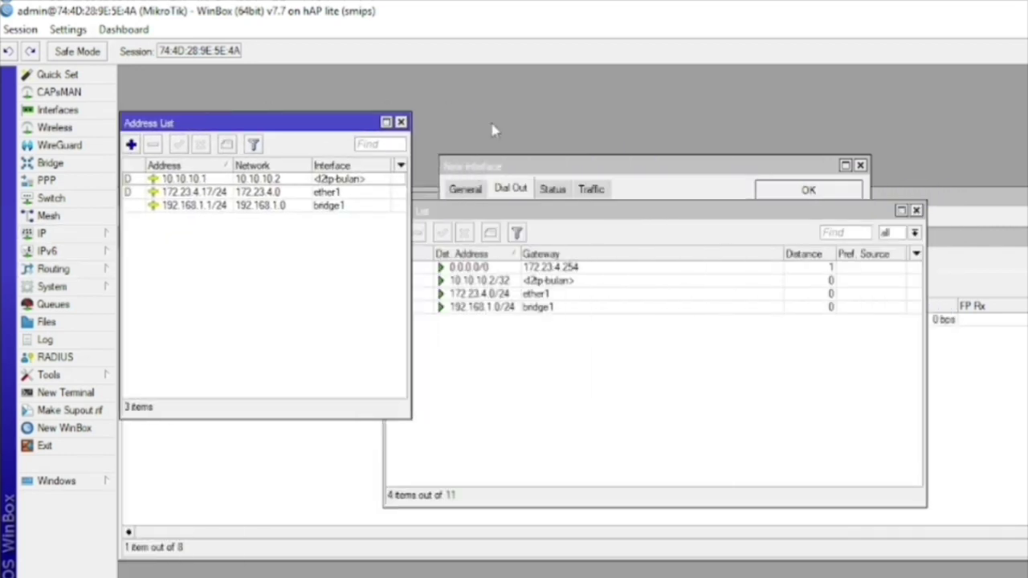
drag(577, 204, 701, 202)
Add a static route to 192.168.31.0 via gateway 10.10.10.2
click(520, 233)
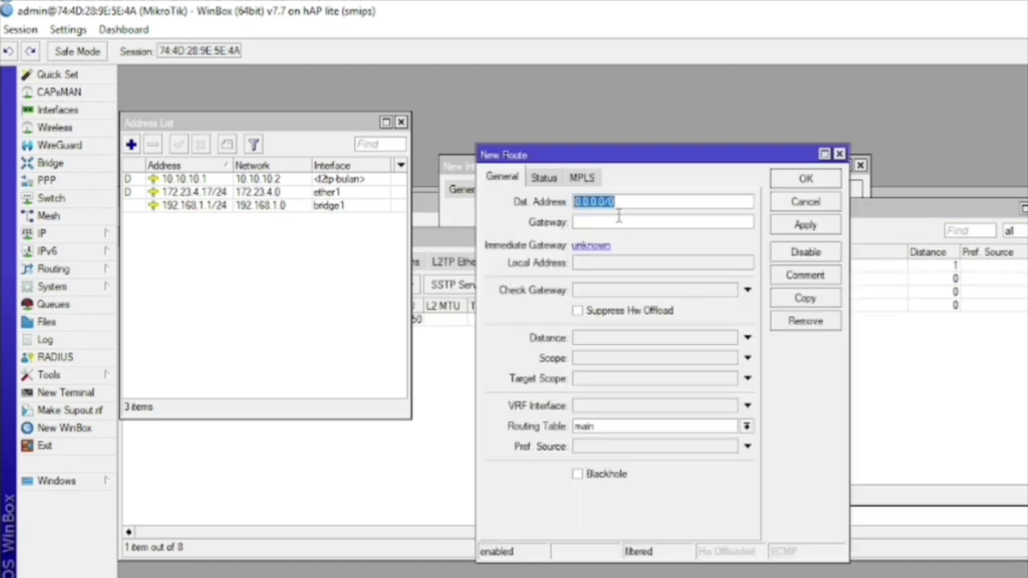
text(192)
text(.168.)
key(BackSpace)
text(.2)
key(BackSpace)
text(31.0)
click(616, 222)
text(10.10.10.)
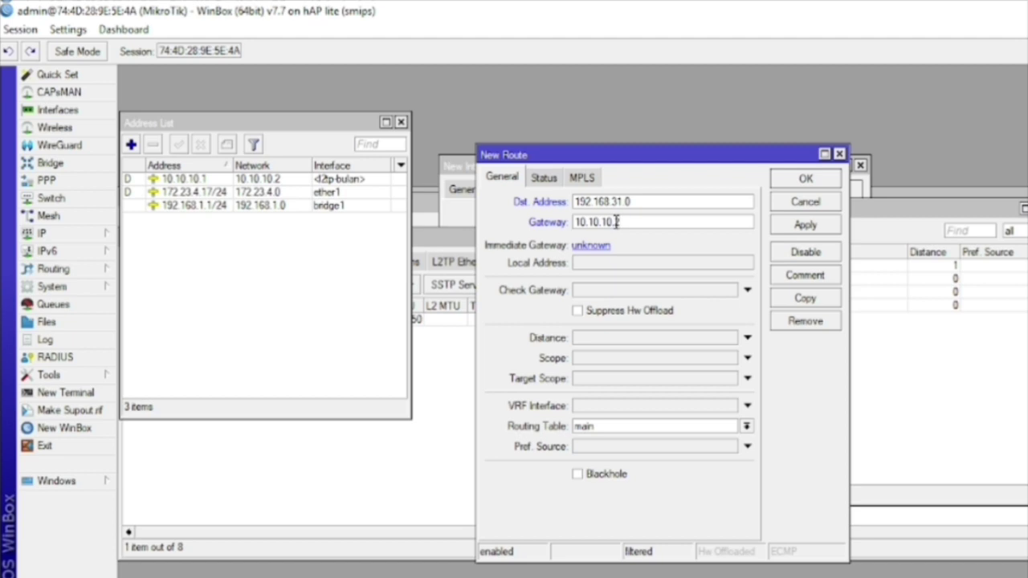
text(2)
click(805, 225)
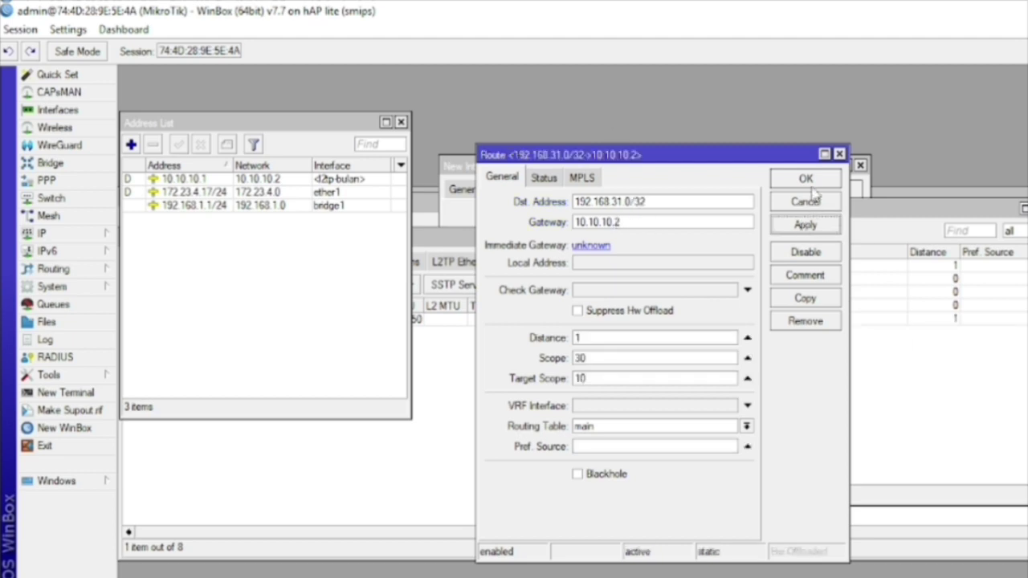
Correct the route's destination prefix to 192.168.31.0/24 and apply it
click(691, 201)
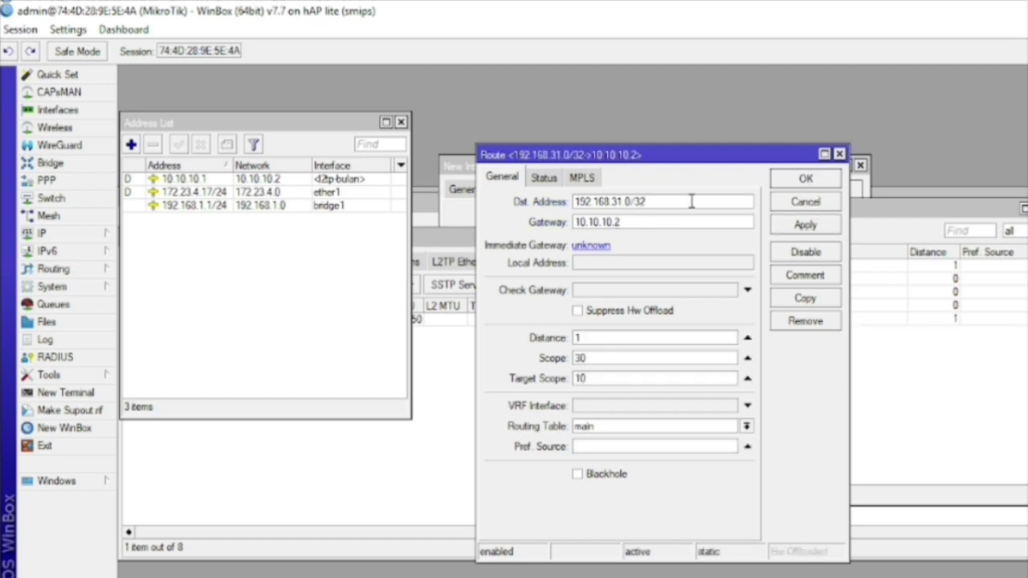
key(BackSpace)
key(BackSpace)
text(2)
click(806, 225)
click(807, 179)
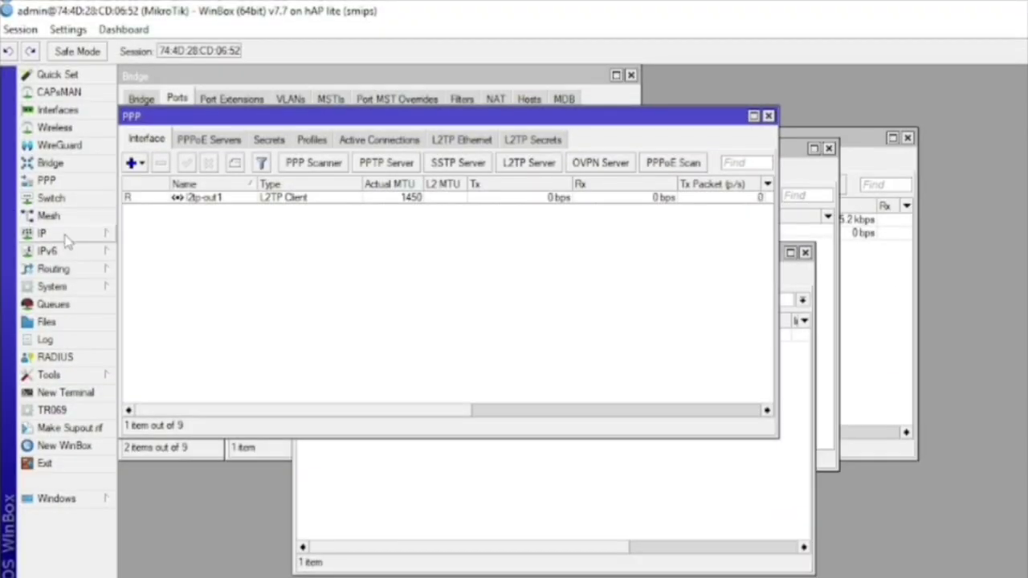
On the first router, add a static route to 192.168.1.0 via gateway 10.10.10.1
click(44, 233)
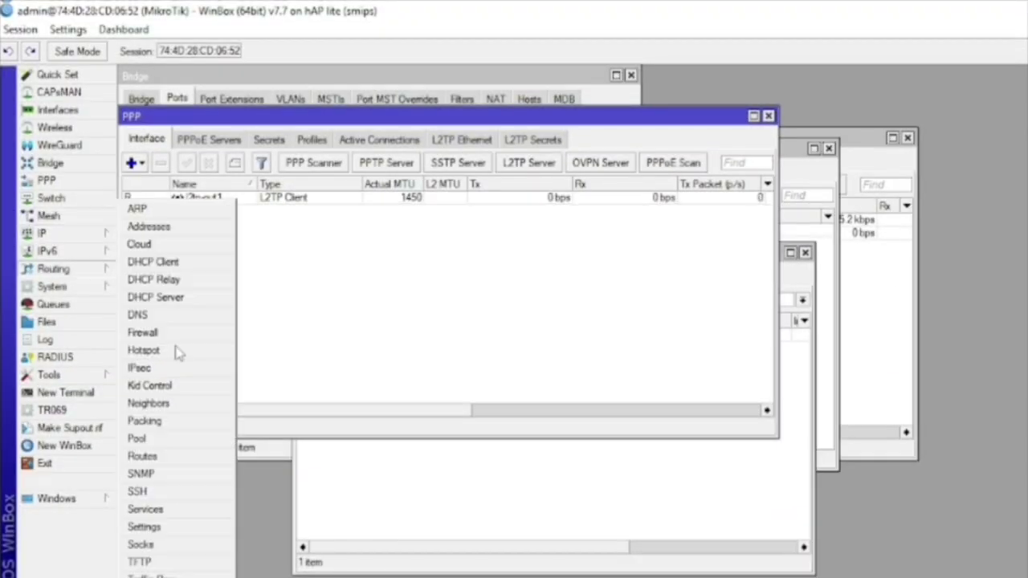
click(165, 458)
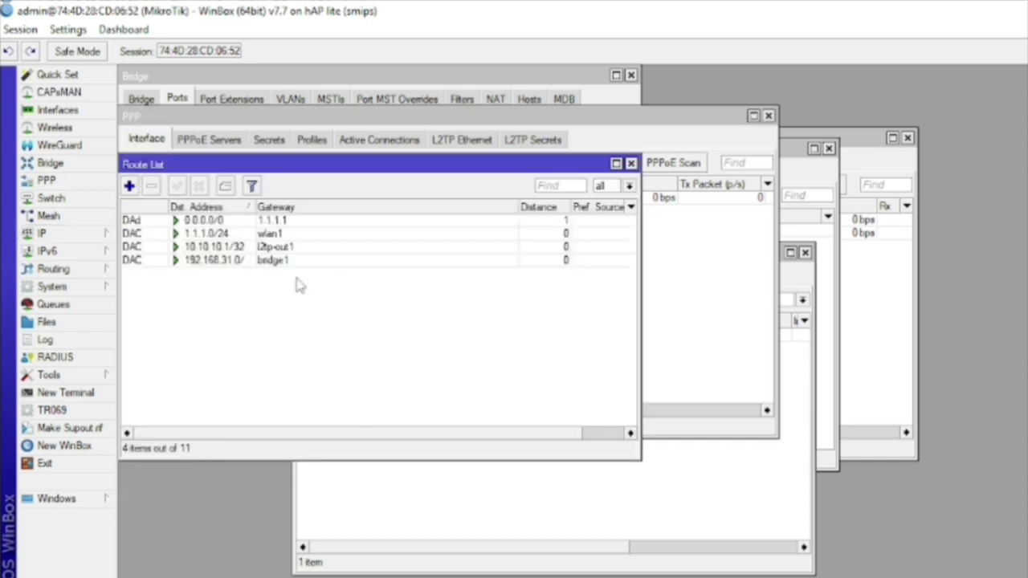
click(129, 185)
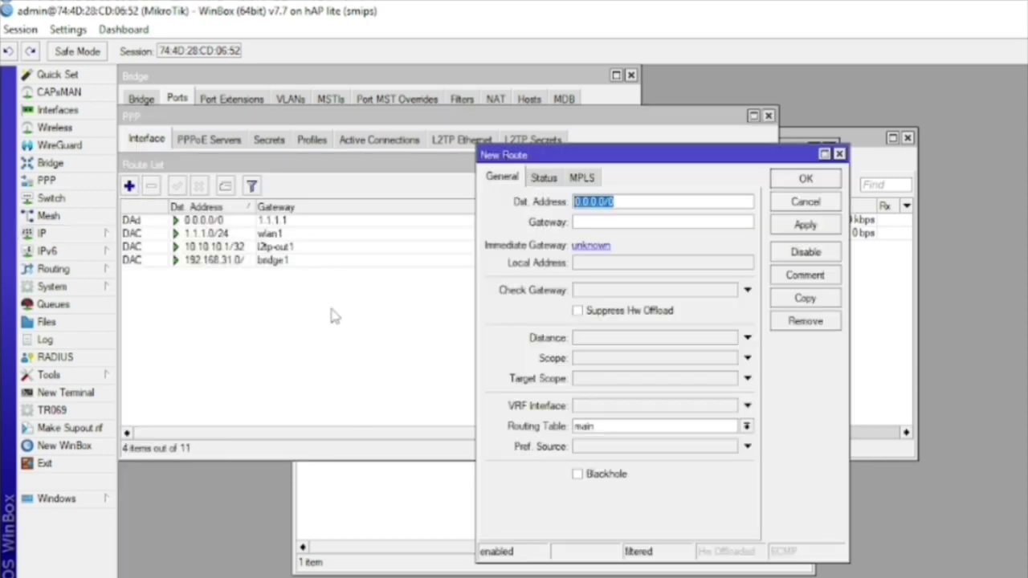
text(192.168)
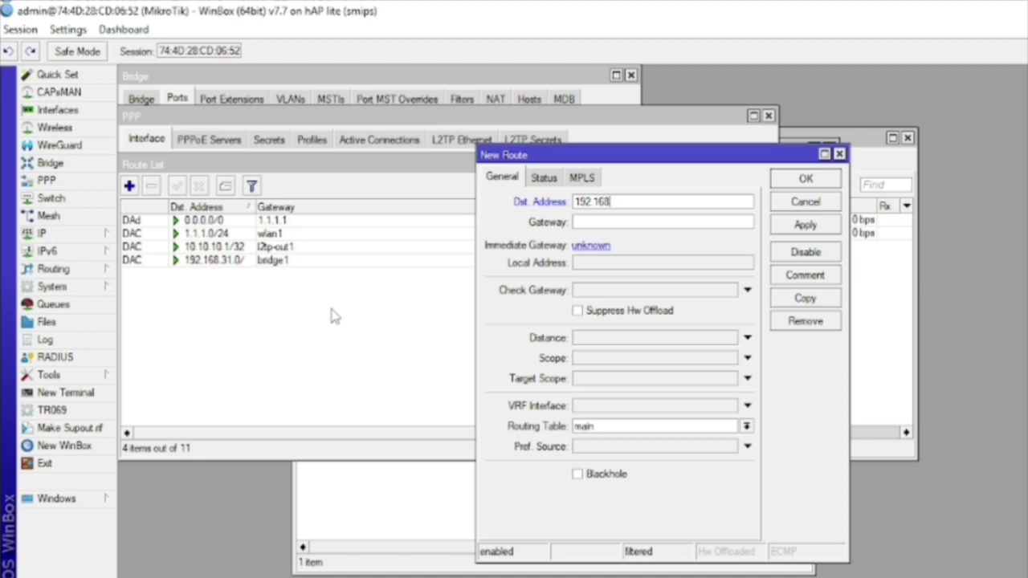
text(.1.1)
key(BackSpace)
text(0)
click(632, 228)
text(10.10.10)
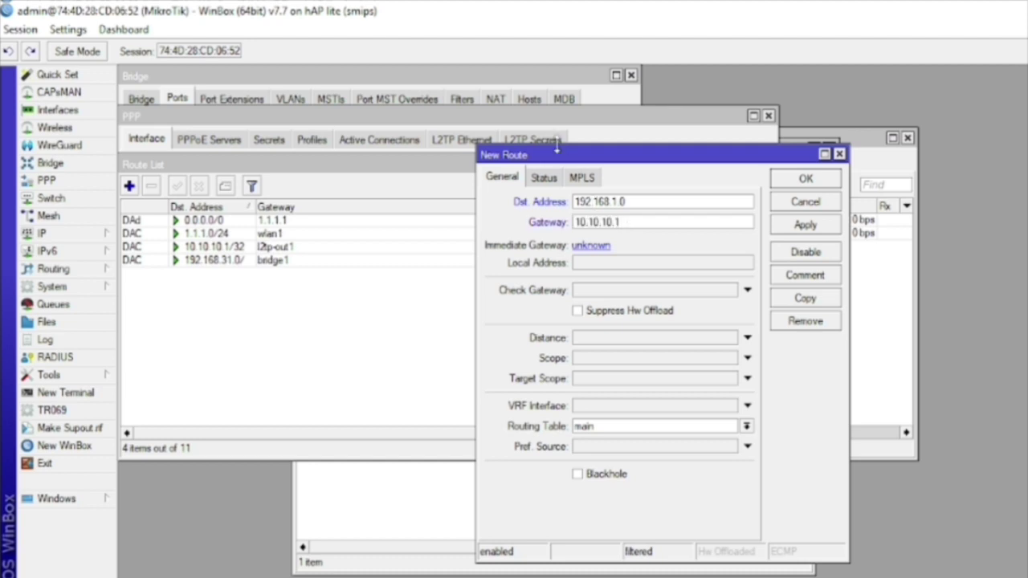
click(806, 226)
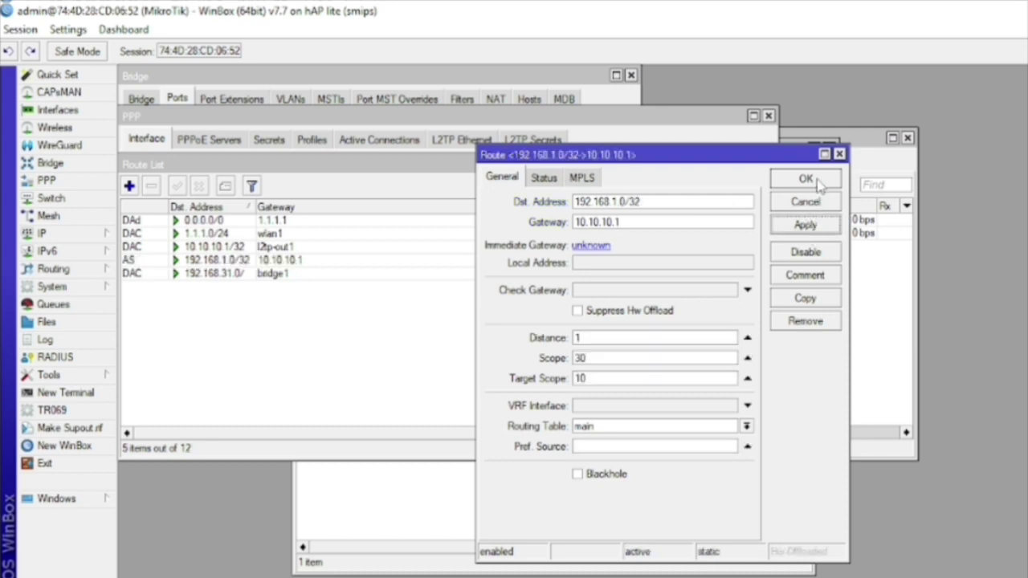
Change the route's destination to 192.168.1.0/24 and apply it
click(680, 206)
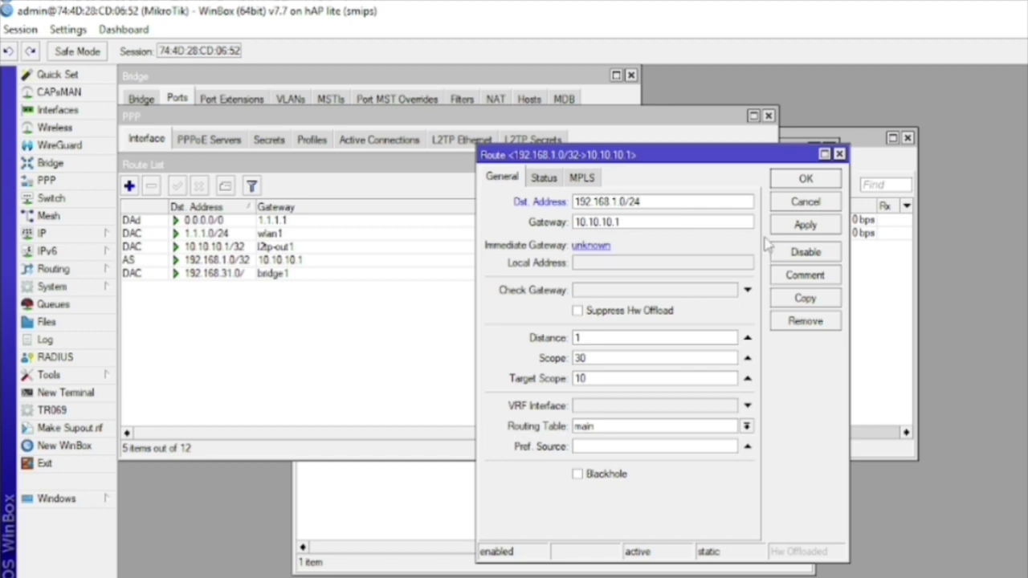
click(791, 227)
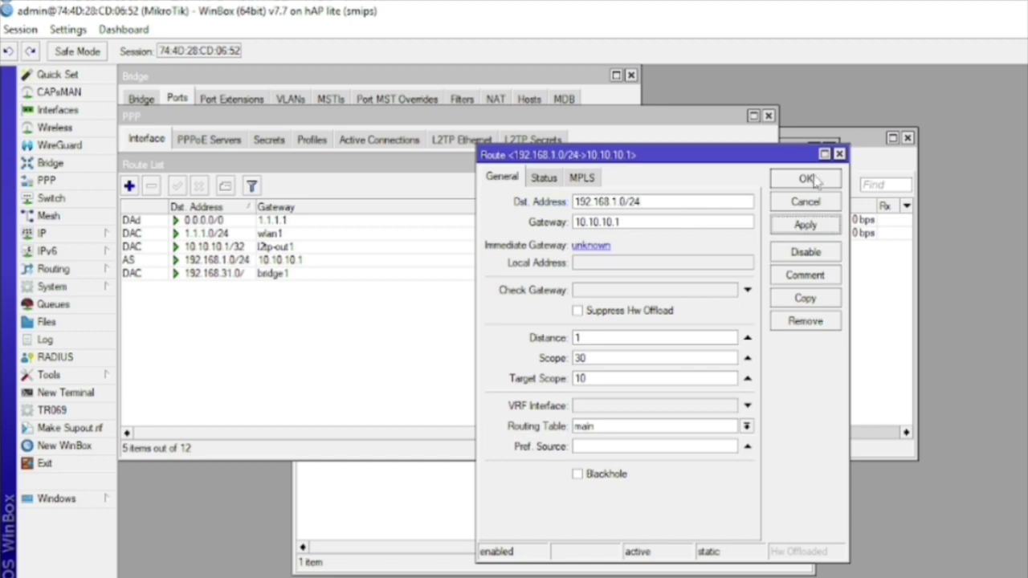
click(806, 179)
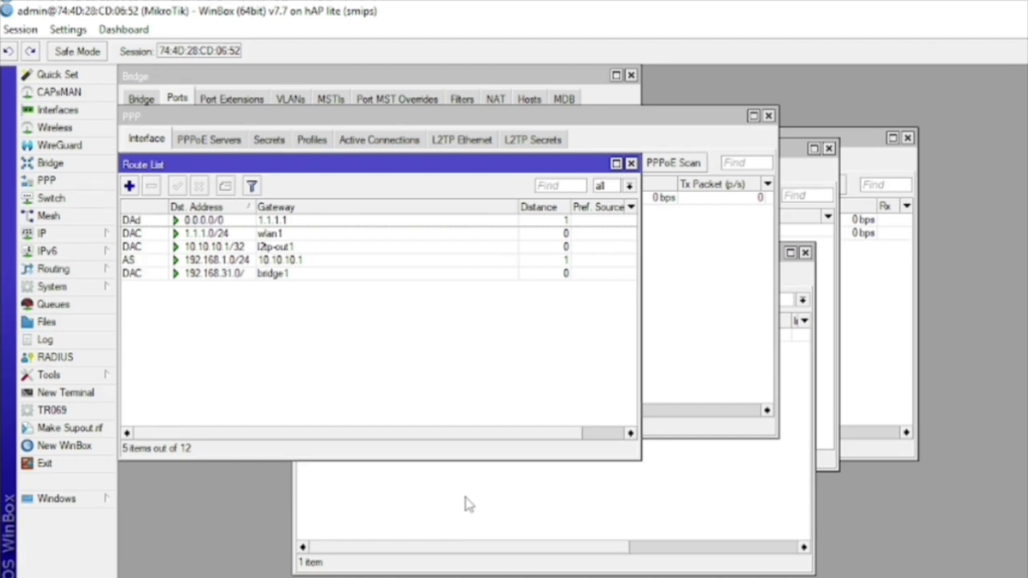
key(super+r)
Open cmd, run ipconfig, and ping 192.168.1.254
key(Return)
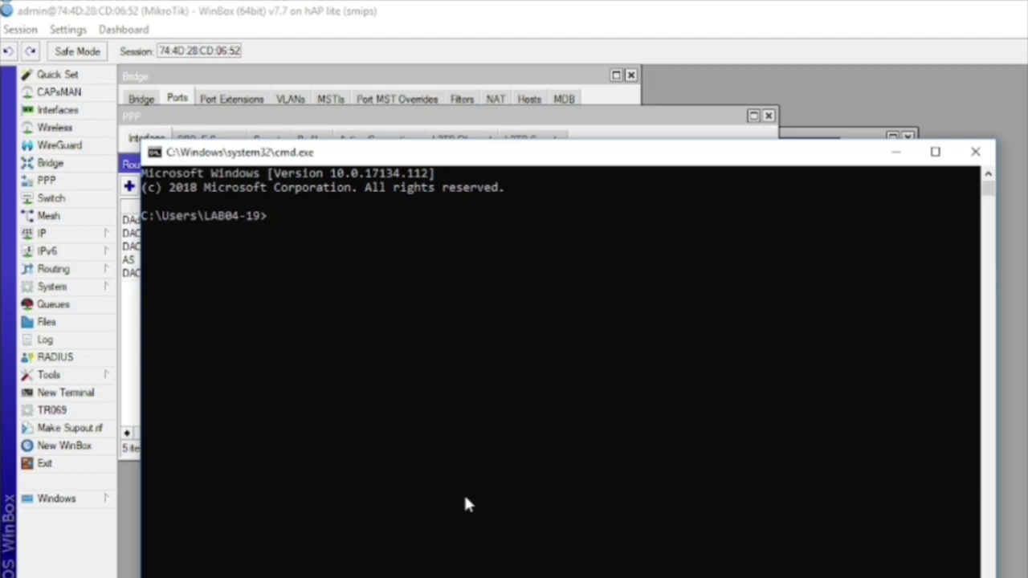
text(ipconfig)
key(Return)
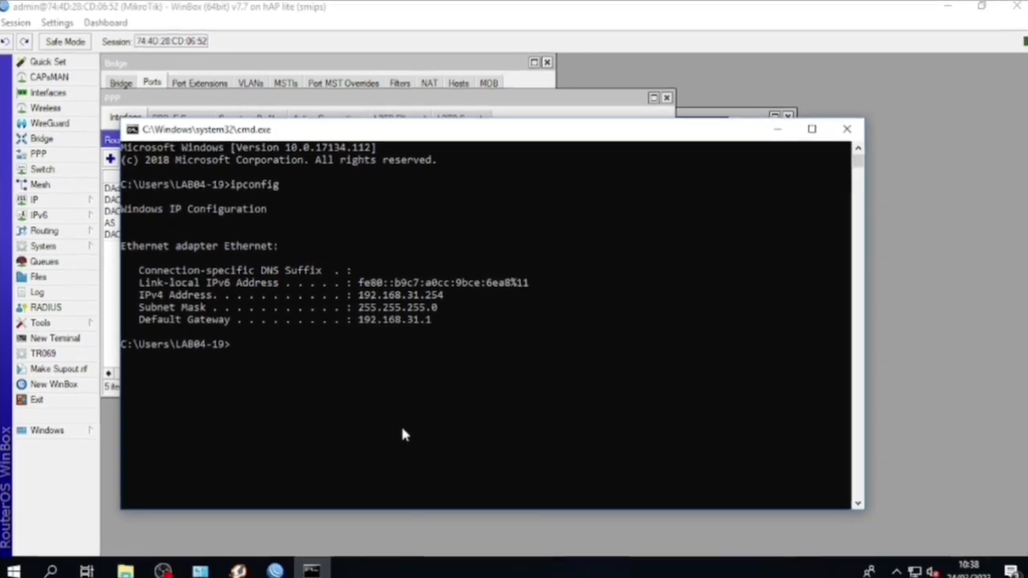
text(ping)
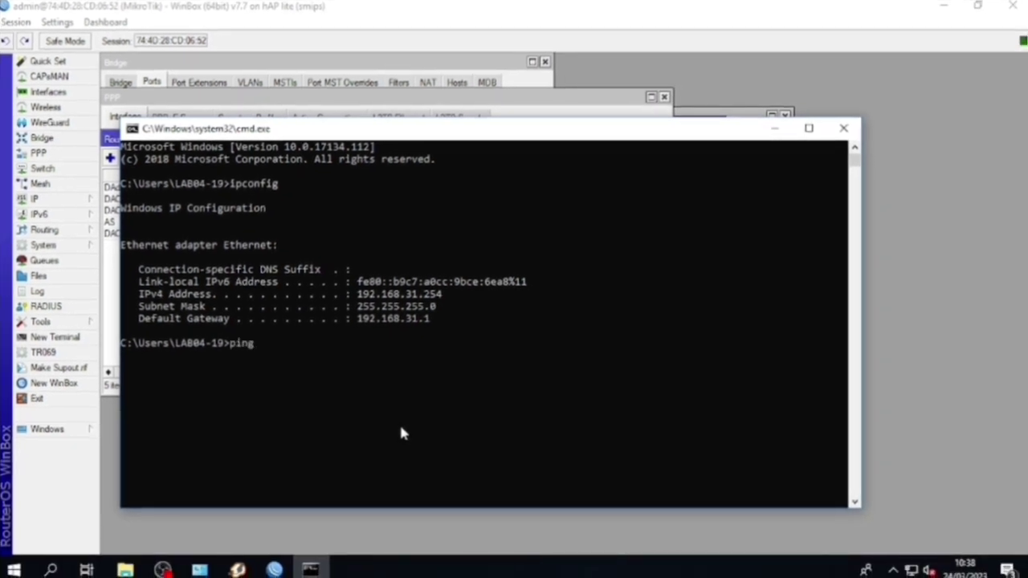
text( 192.168.1.254)
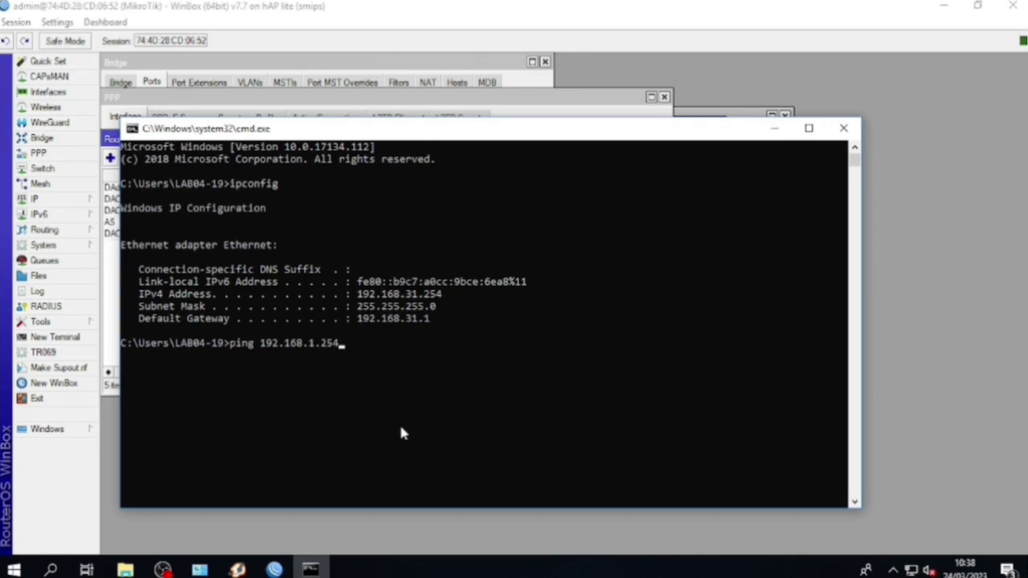
key(Return)
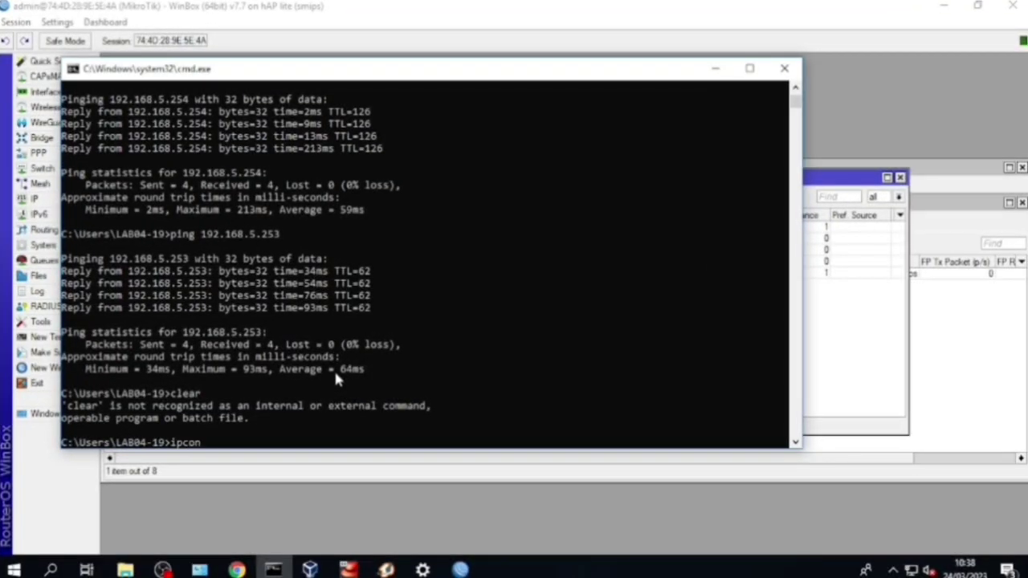
On the other PC, run ipconfig and ping 192.168.31.254 with 0% loss
text(fig)
key(Return)
key(Up)
key(Return)
key(Up)
key(Up)
key(Up)
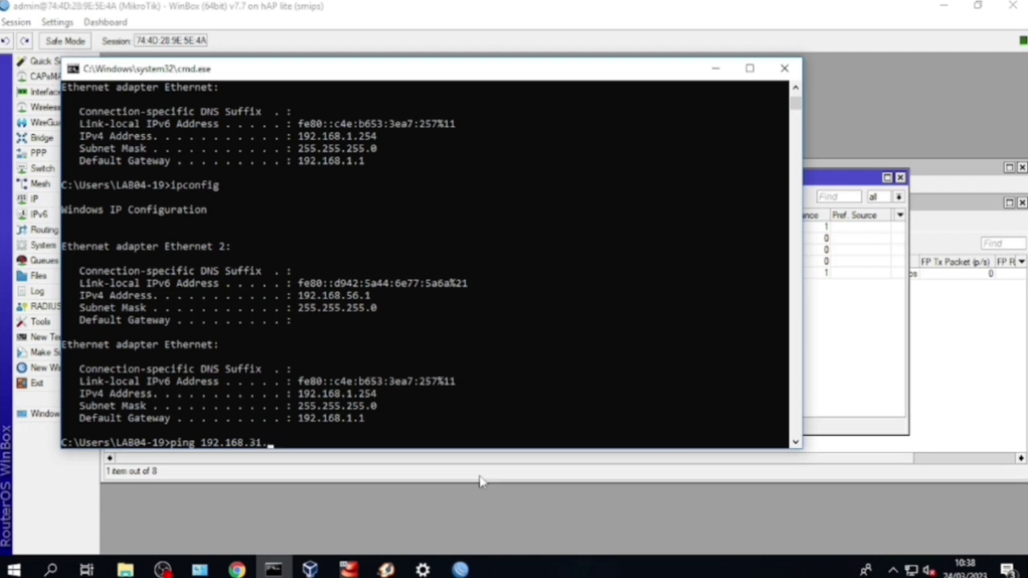
key(Return)
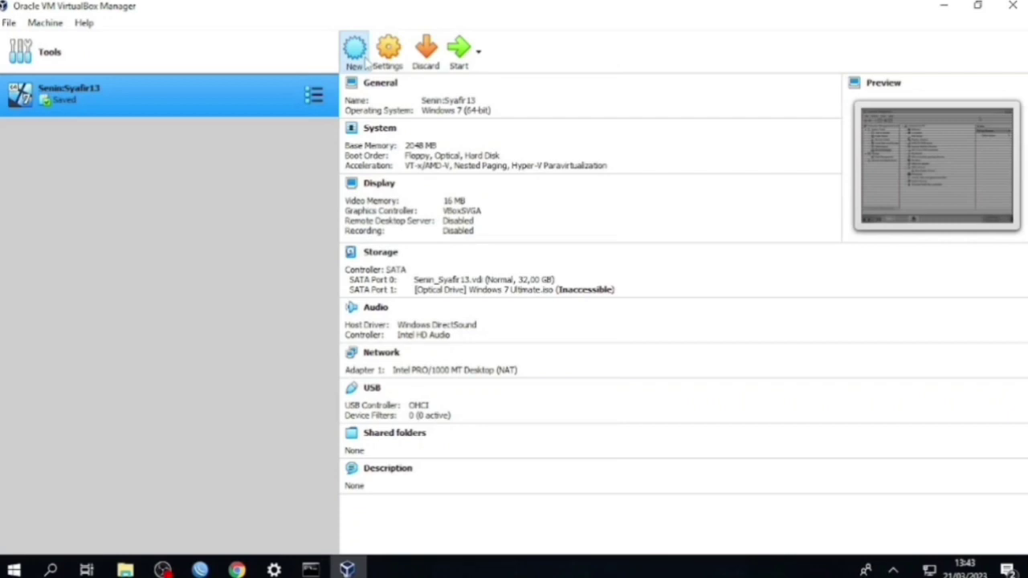
Start a new virtual machine named voip with type Linux, version Red Hat (64-bit)
click(364, 63)
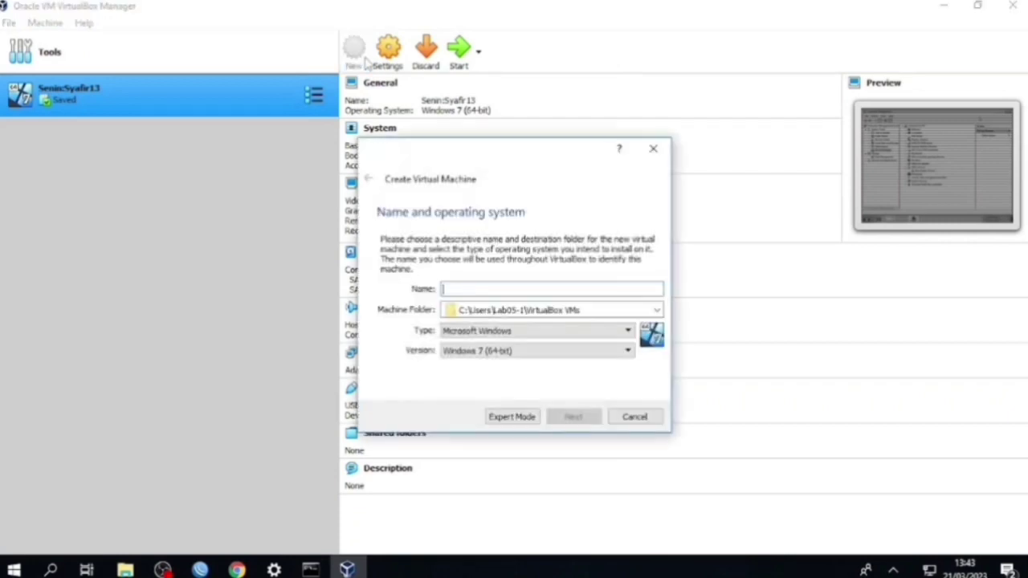
text(voip)
click(519, 332)
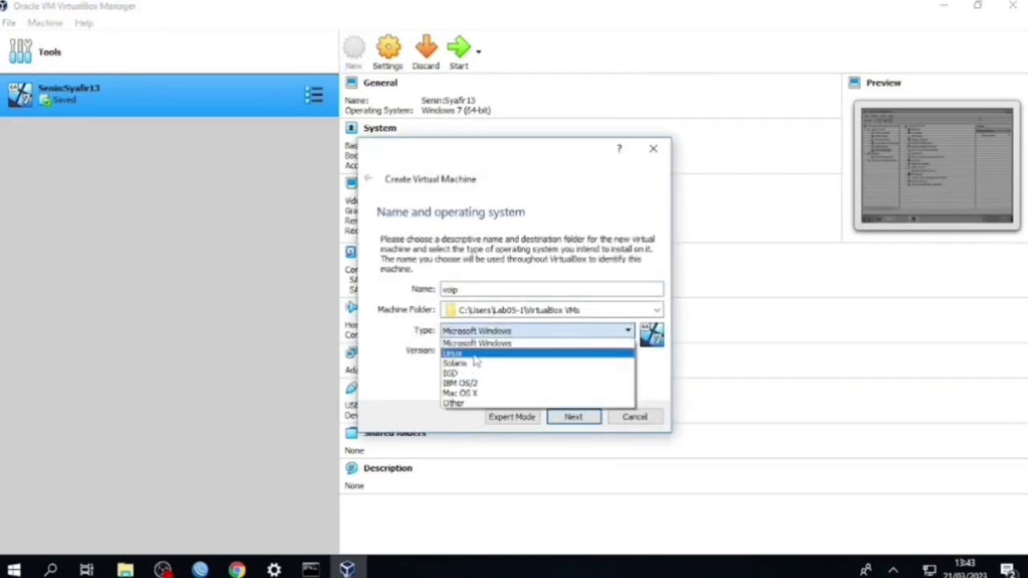
click(473, 356)
click(482, 351)
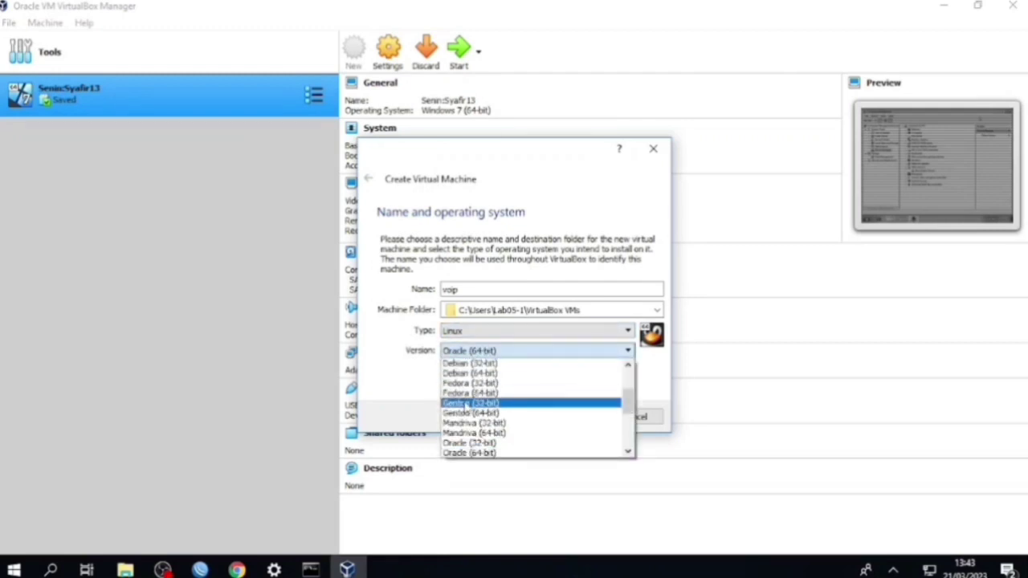
scroll(468, 406, down, 3)
click(474, 383)
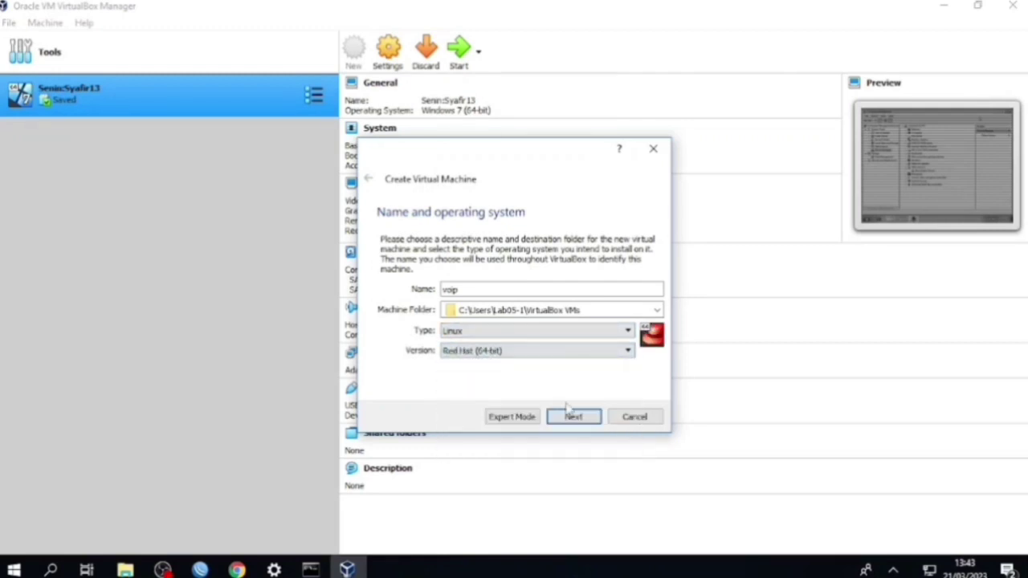
Give voip 1664 MB of memory and a new 8 GB VDI hard disk
click(572, 415)
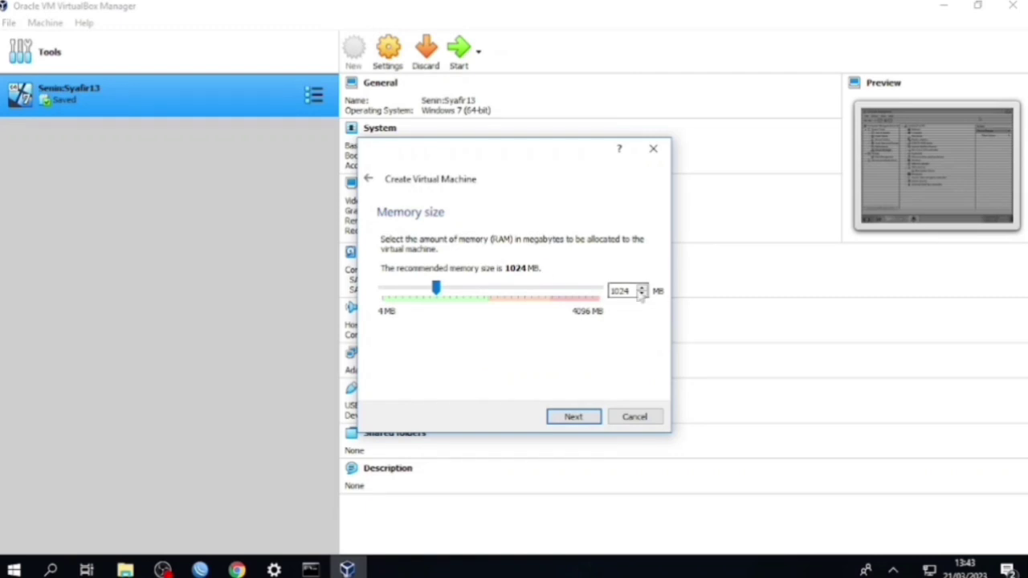
key(BackSpace)
key(BackSpace)
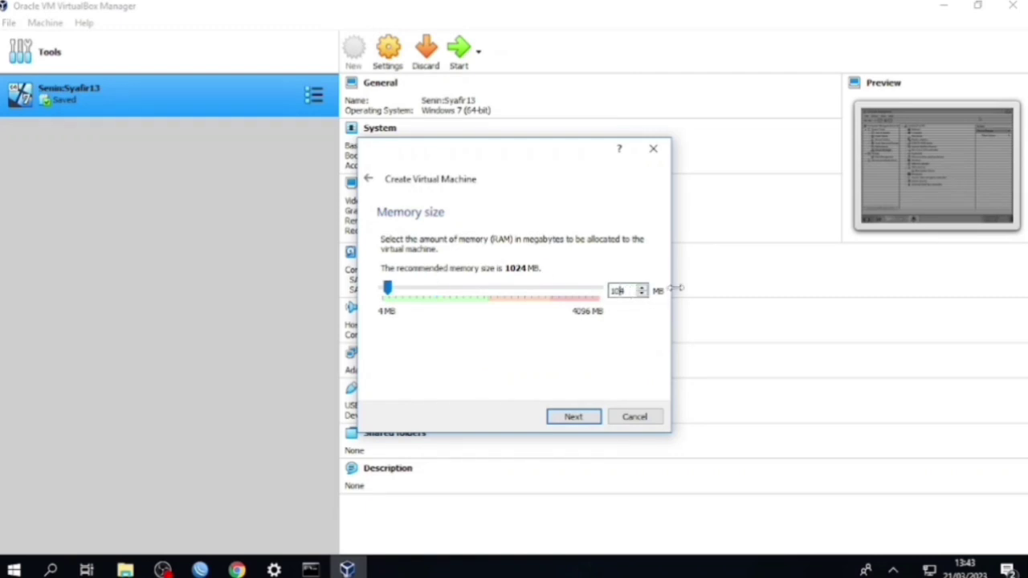
text(664)
click(575, 415)
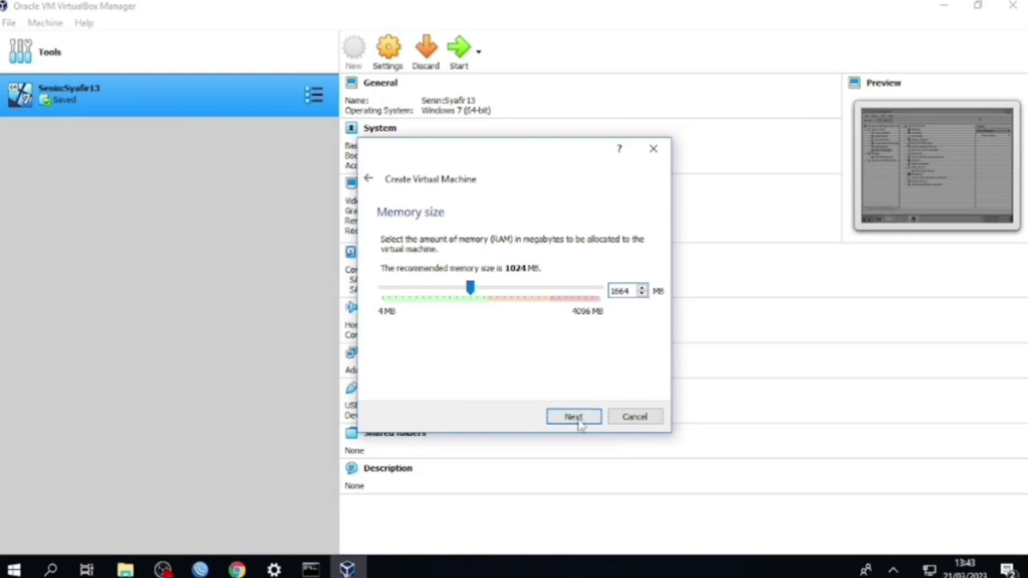
click(577, 417)
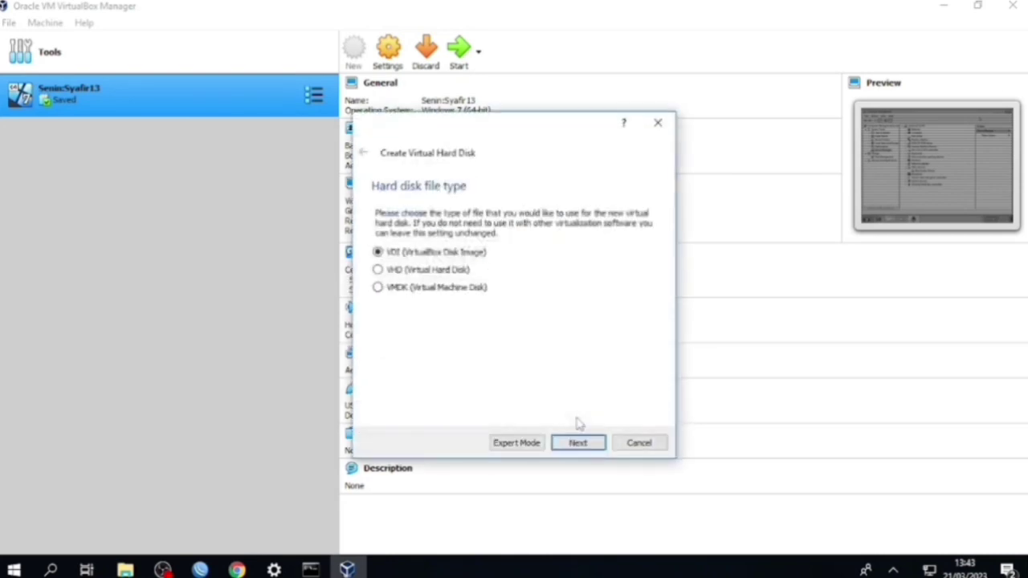
click(580, 441)
click(582, 440)
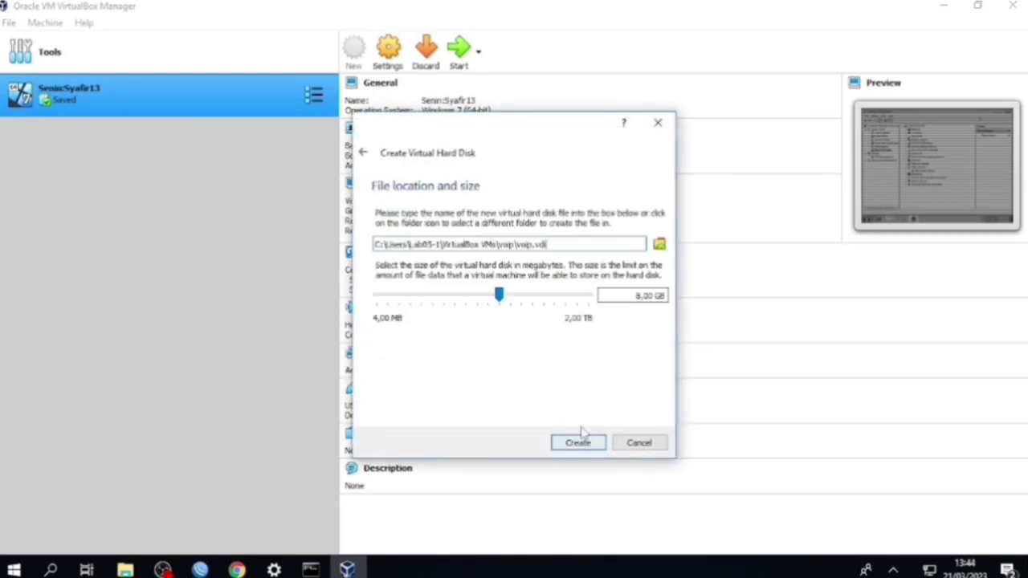
click(579, 443)
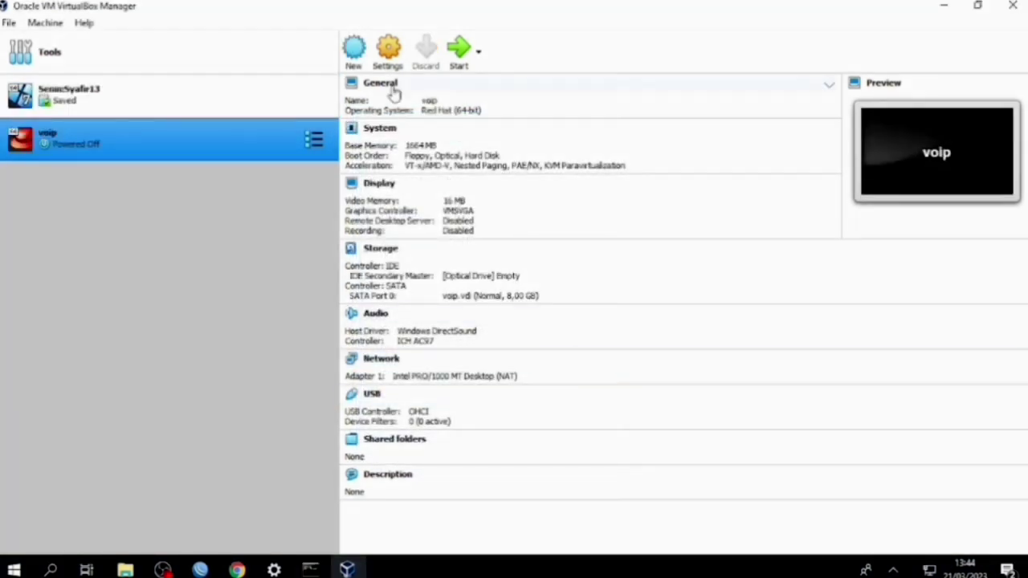
click(388, 50)
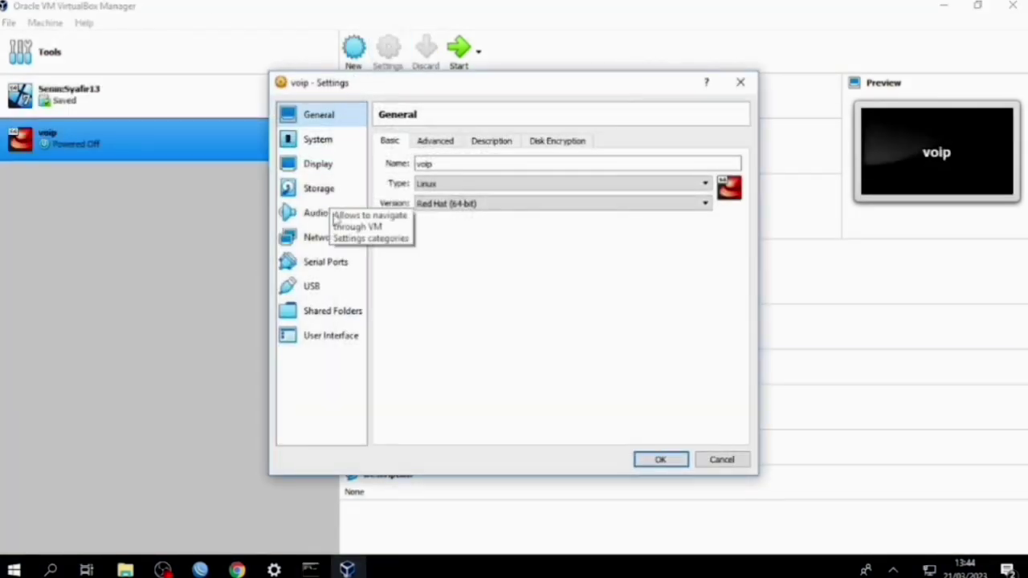
Load trixbox-2.8.0.4.iso from drive D: into voip's empty optical drive
click(318, 188)
click(485, 175)
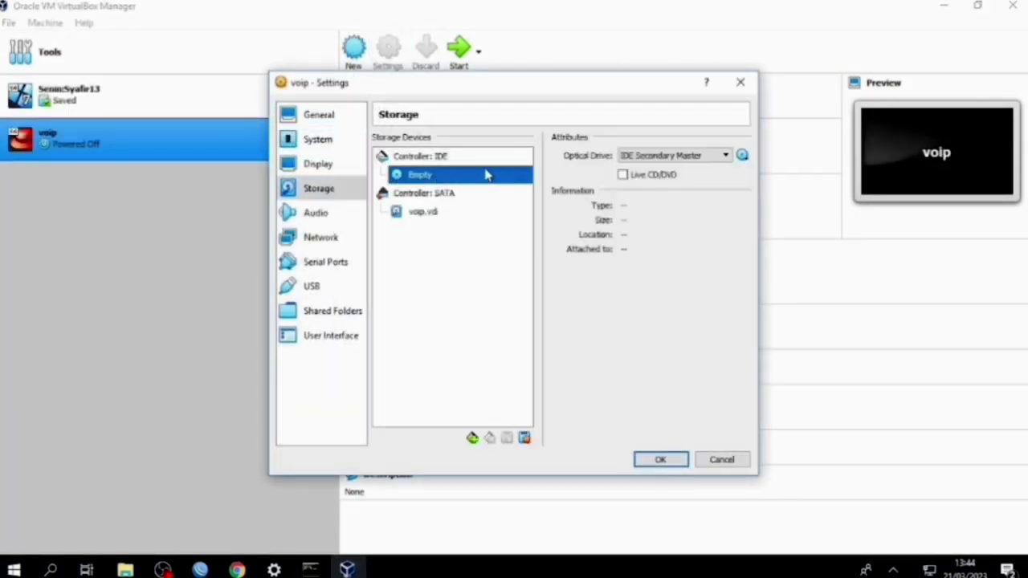
click(742, 155)
click(757, 191)
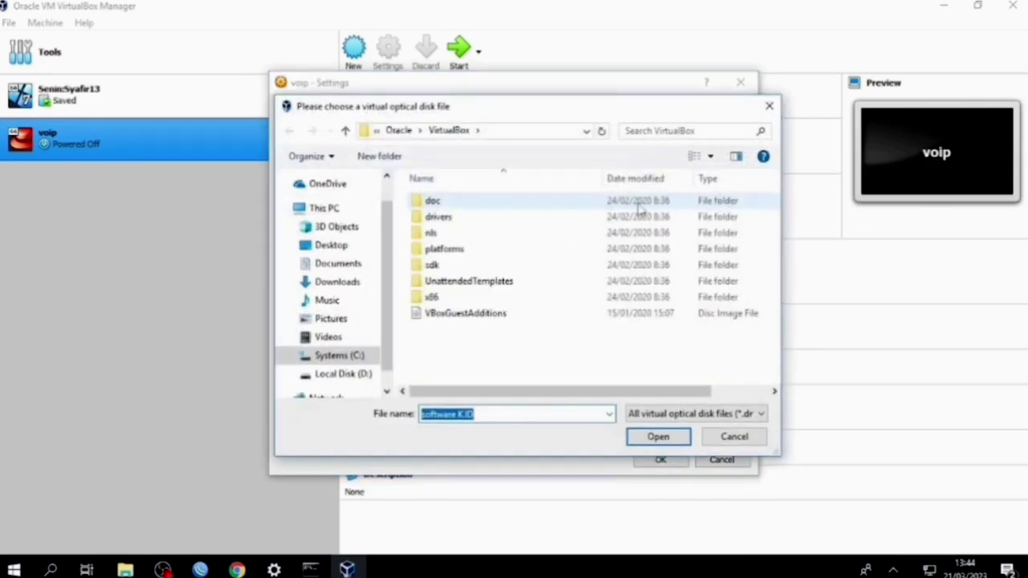
click(354, 374)
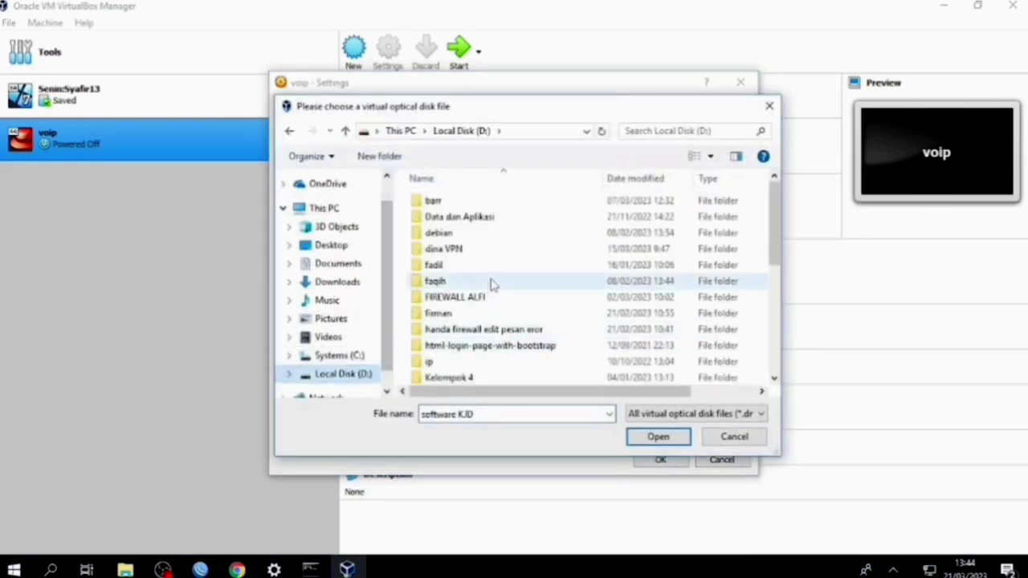
scroll(491, 284, down, 5)
click(485, 362)
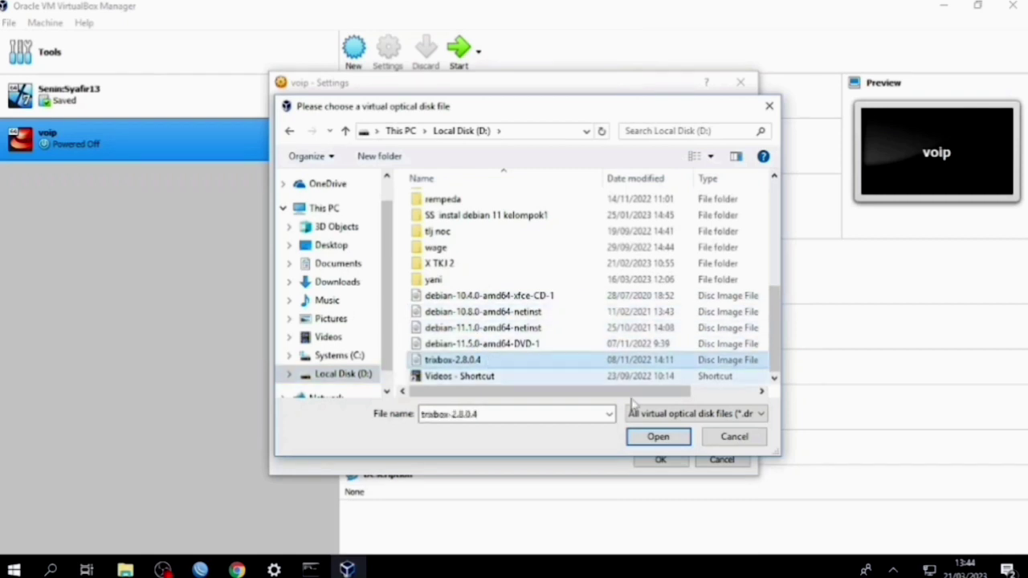
click(662, 437)
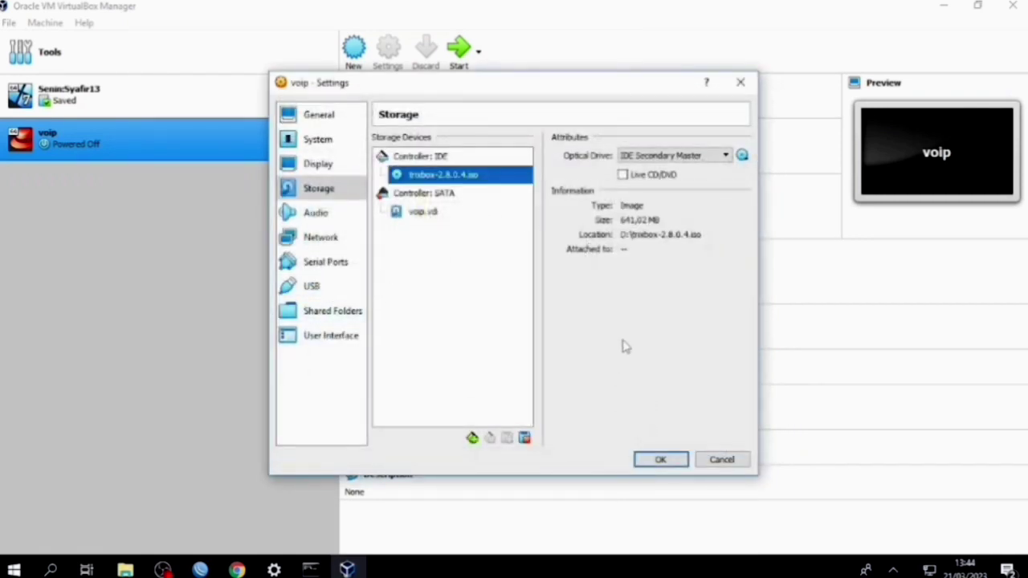
Review the network adapter settings, save the settings and start the voip machine
click(337, 236)
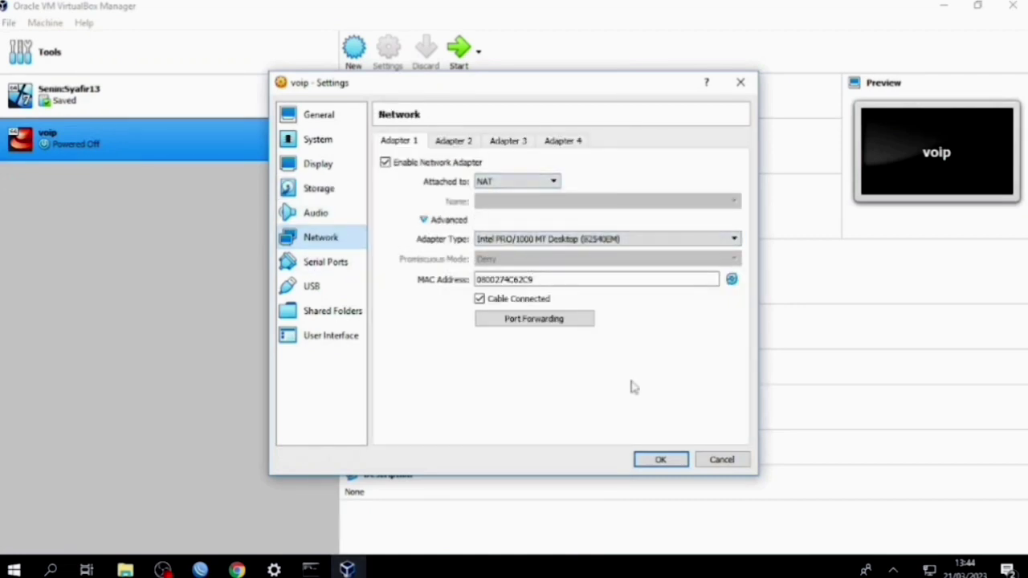
click(660, 459)
click(459, 62)
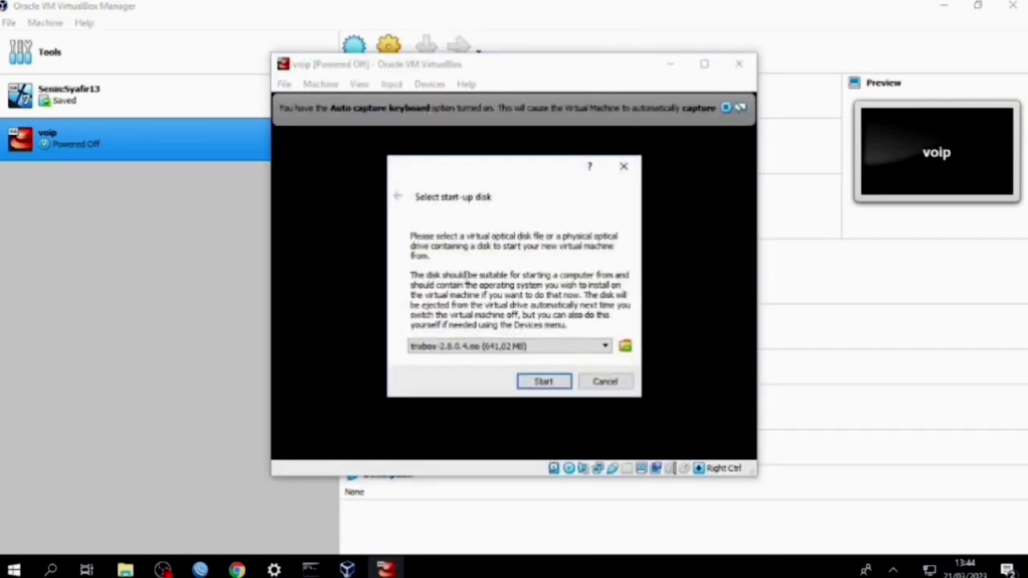
Boot voip from the trixbox ISO in a maximized window and begin the installation
click(522, 347)
click(522, 359)
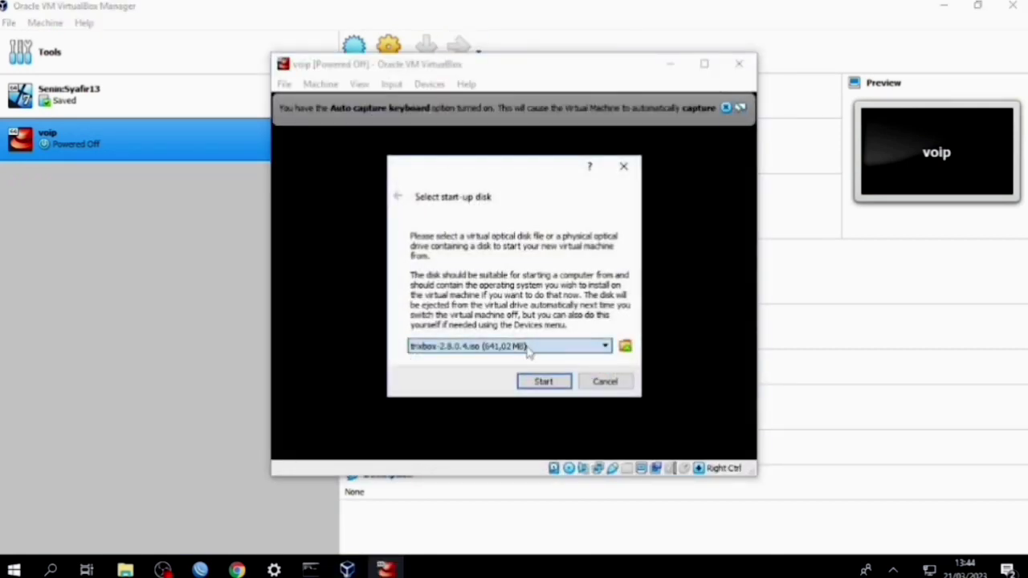
click(544, 382)
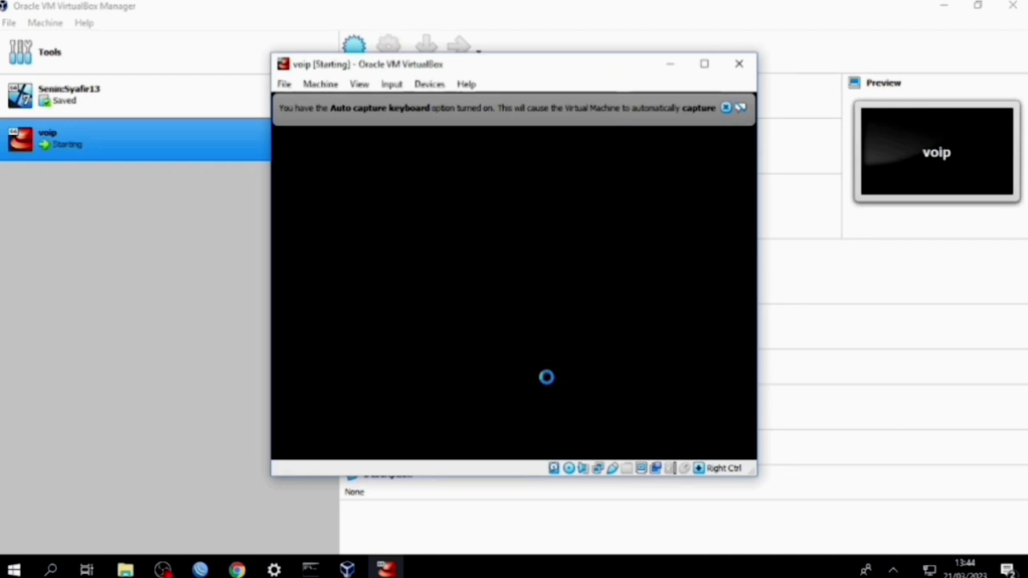
click(704, 65)
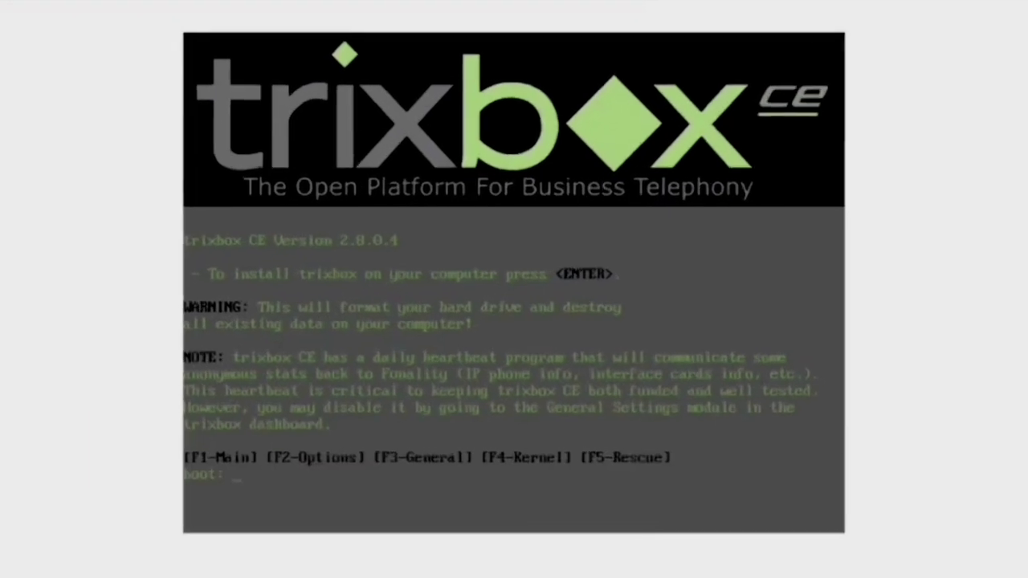
key(Return)
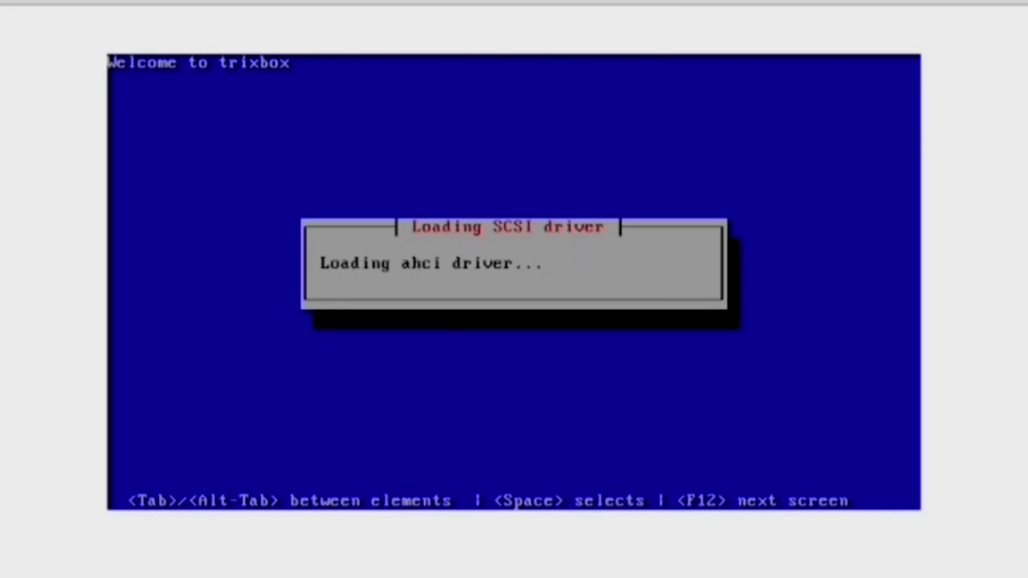
Accept the us keyboard, choose Asia/Jakarta time zone and confirm the root password
key(Return)
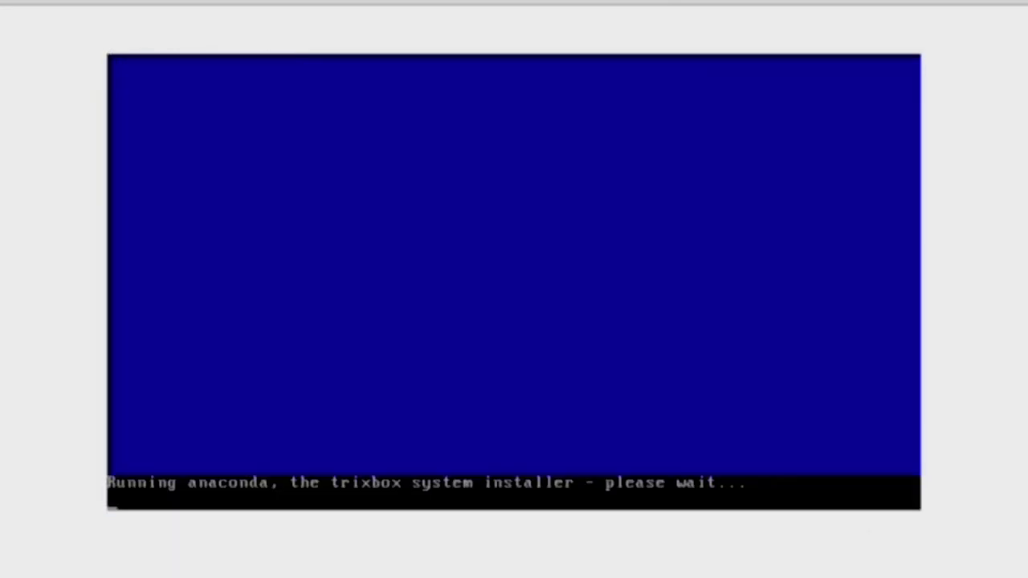
key(Tab)
key(Down)
key(Down)
key(Down)
key(Down)
key(Down)
key(Down)
key(Down)
key(Down)
key(Down)
key(Down)
key(Down)
key(Down)
key(Down)
key(Down)
key(Down)
key(Down)
key(Down)
key(Down)
key(Down)
key(Down)
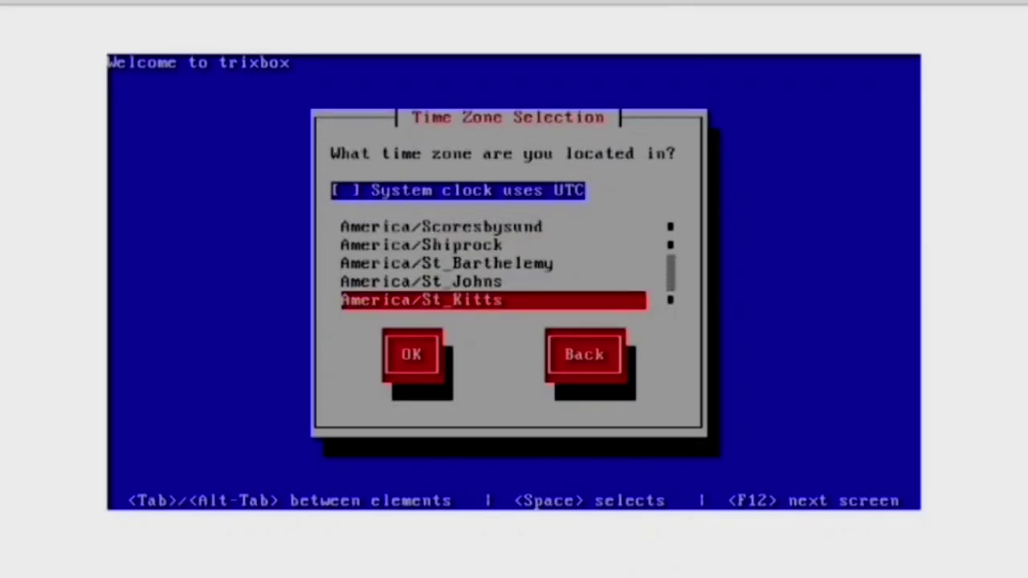
key(Down)
key(Down)
key(Down)
key(Down)
key(Down)
key(Down)
key(Down)
key(Down)
key(Down)
key(Down)
key(Down)
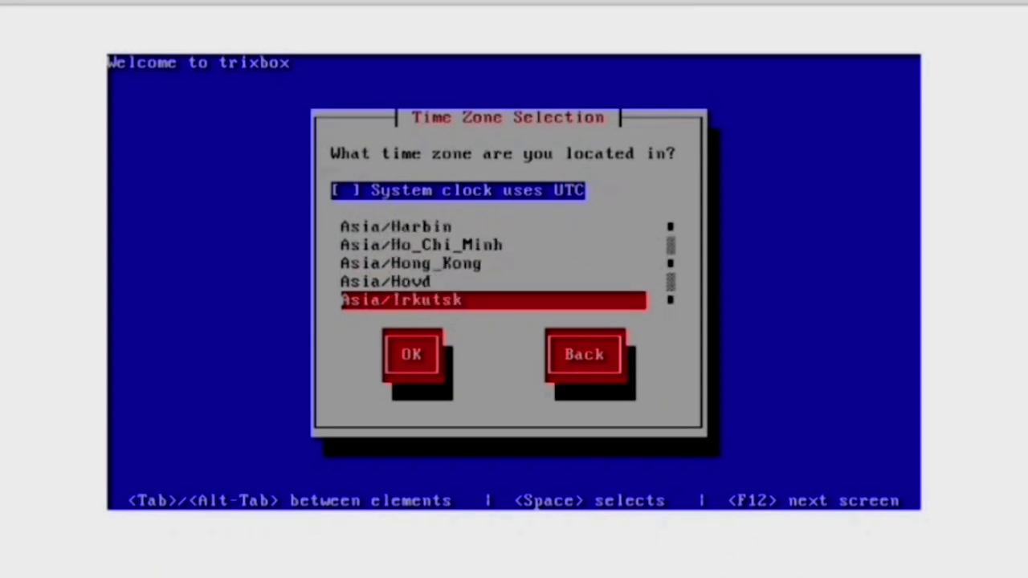
key(Up)
key(Tab)
key(Return)
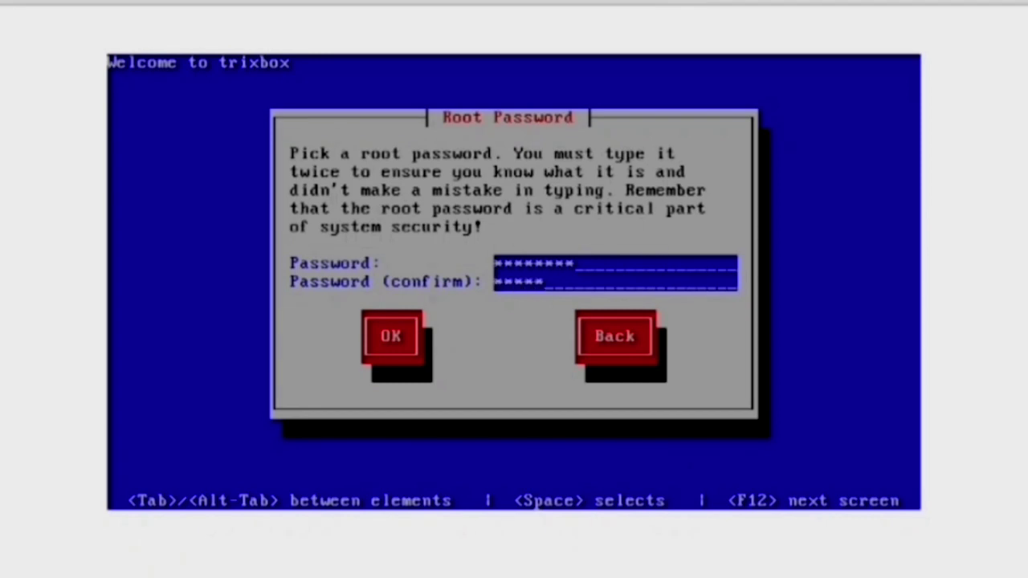
key(Tab)
key(Return)
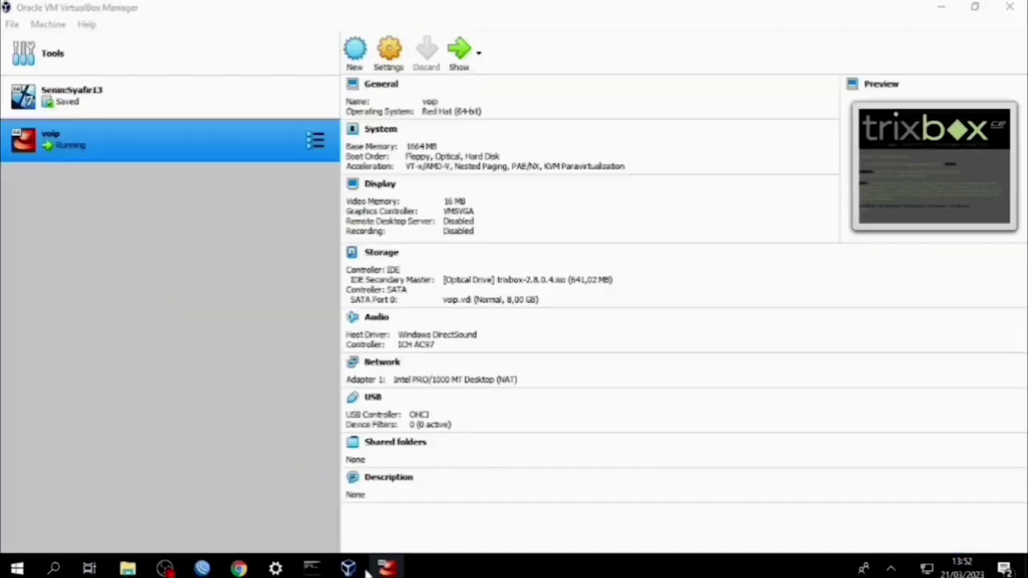
Attach voip's network adapter as Bridged Adapter and set its promiscuous mode
click(389, 51)
click(340, 241)
click(483, 183)
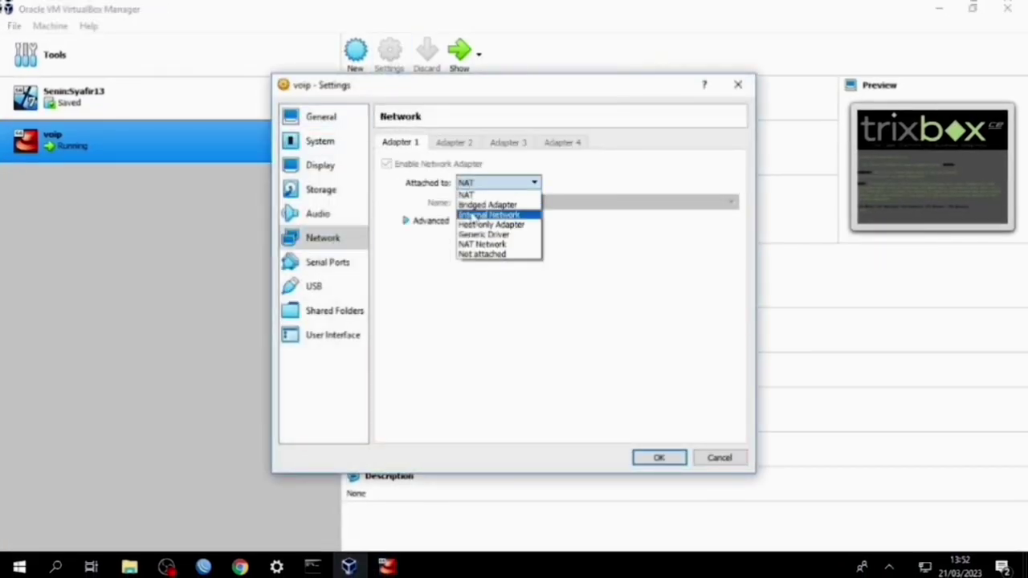
click(481, 206)
click(408, 221)
click(500, 260)
click(498, 292)
click(659, 457)
Keep the trixbox ISO in the virtual drive and reset the running voip machine
click(469, 68)
click(158, 26)
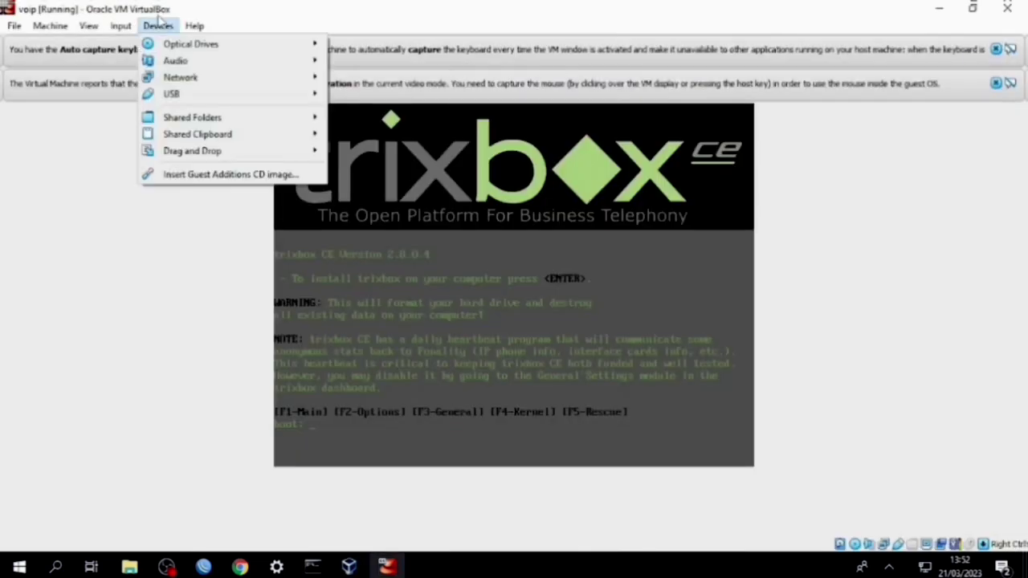
mouse_move(191, 44)
click(382, 86)
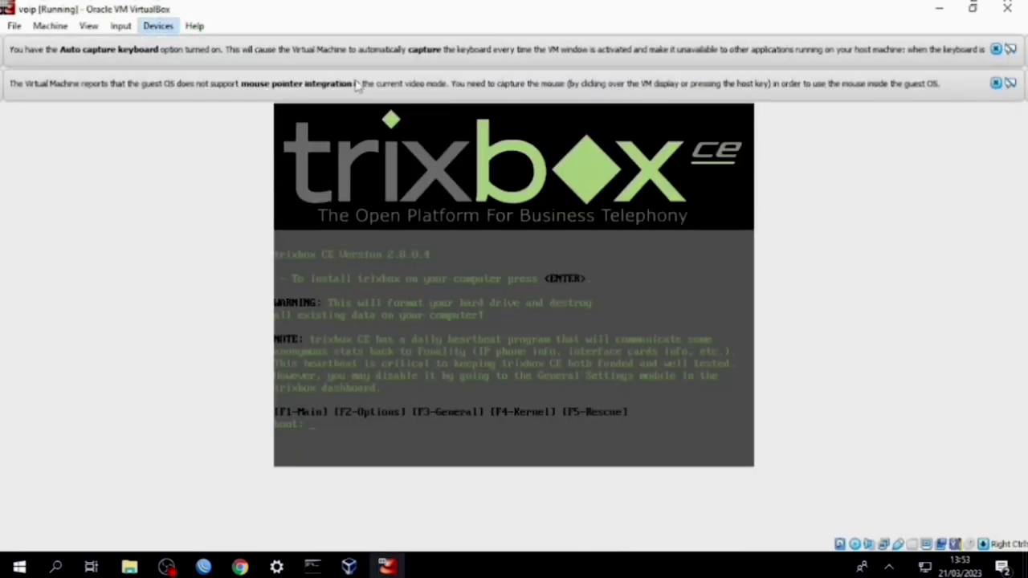
click(50, 26)
click(48, 204)
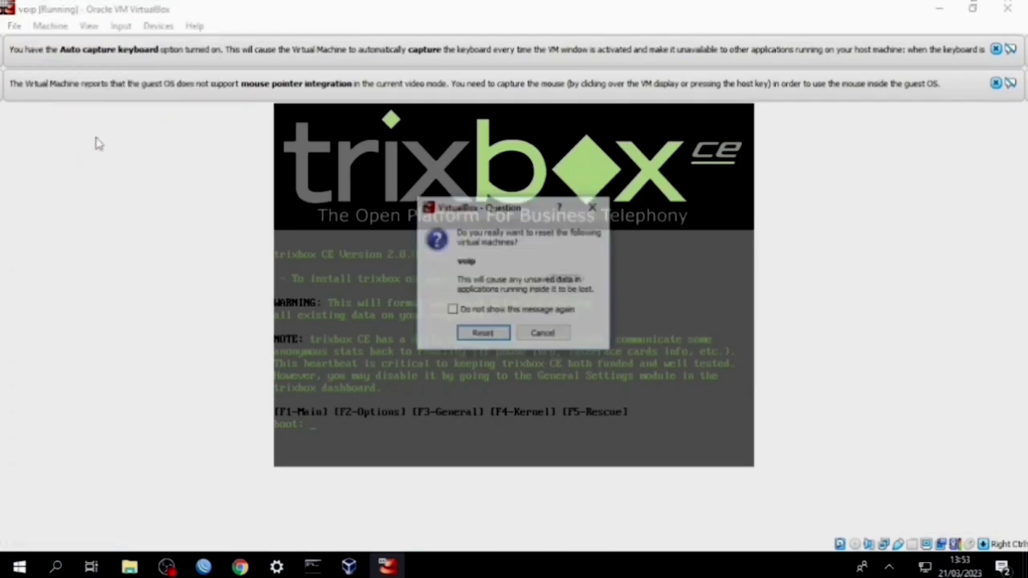
click(485, 332)
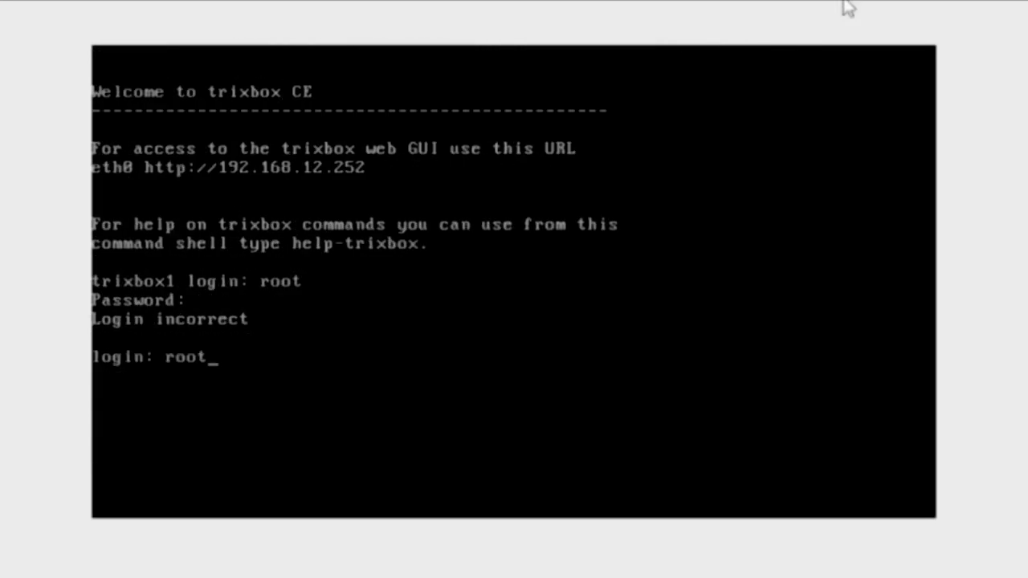
Log in as root and open eth0 in system-config-network for editing
key(Return)
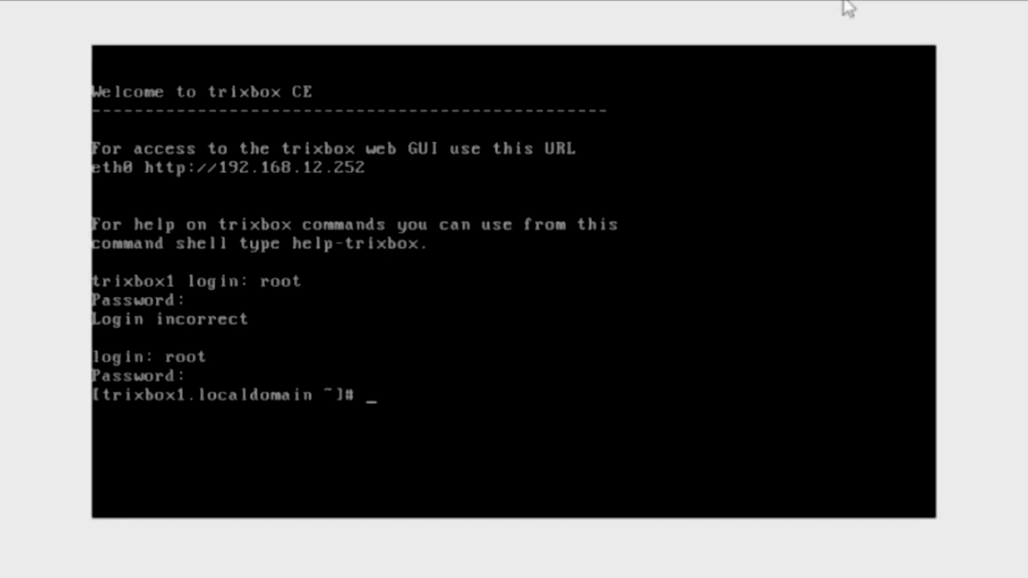
text(system-config-network)
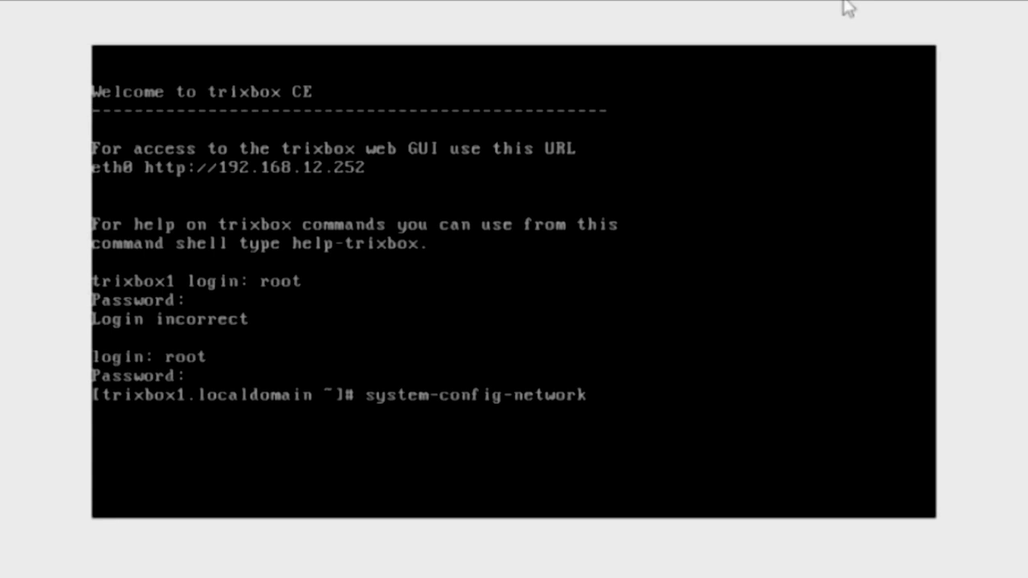
key(Return)
key(Return)
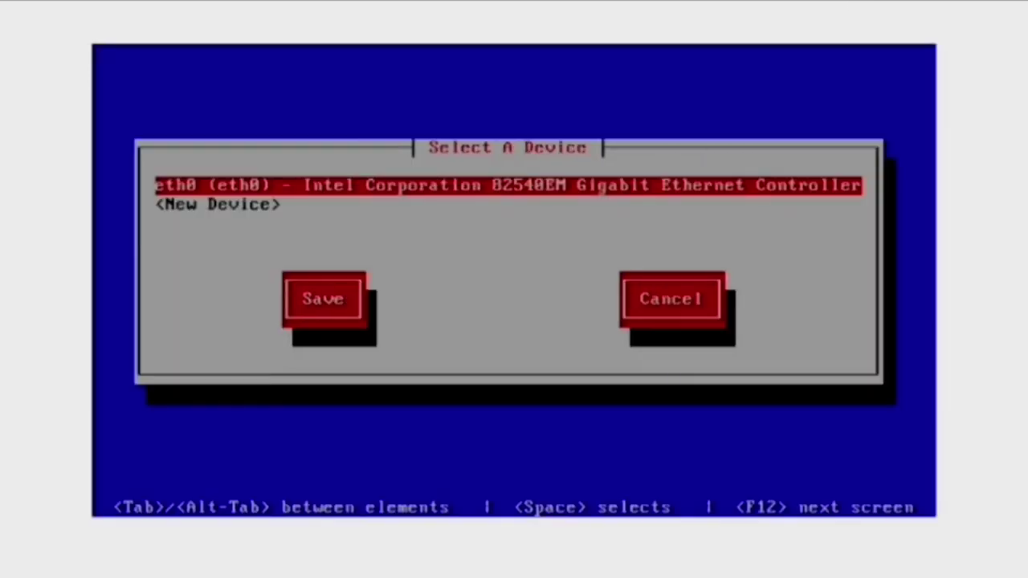
key(Return)
Disable DHCP and set eth0 to 192.168.1.100, netmask 255.255.255.0, gateway 192.168.1.254, then save
key(Tab)
key(Tab)
key(space)
text(192)
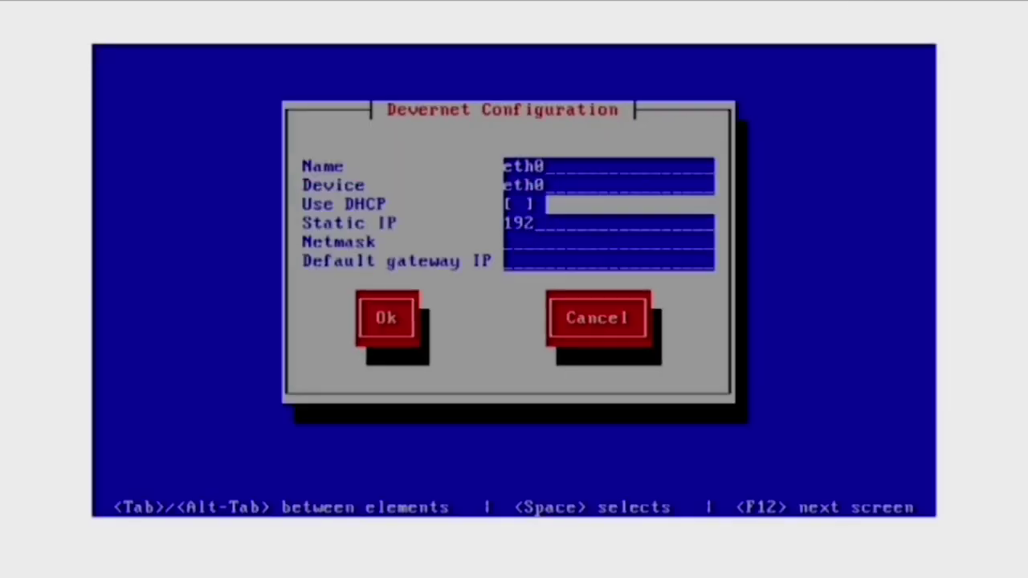
text(.1678)
key(BackSpace)
key(BackSpace)
text(8.1.100)
key(Tab)
text(255)
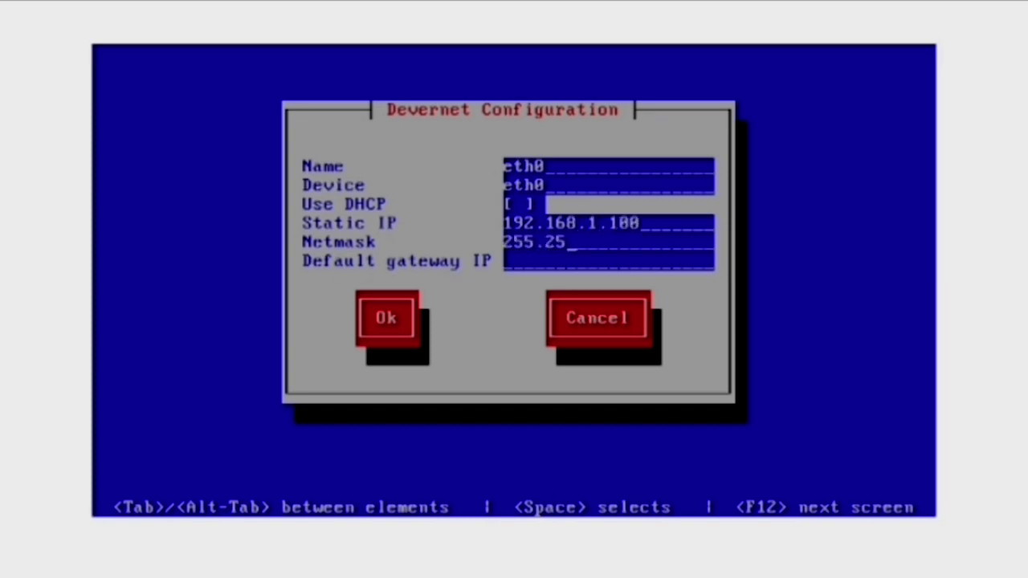
text(.255.255.)
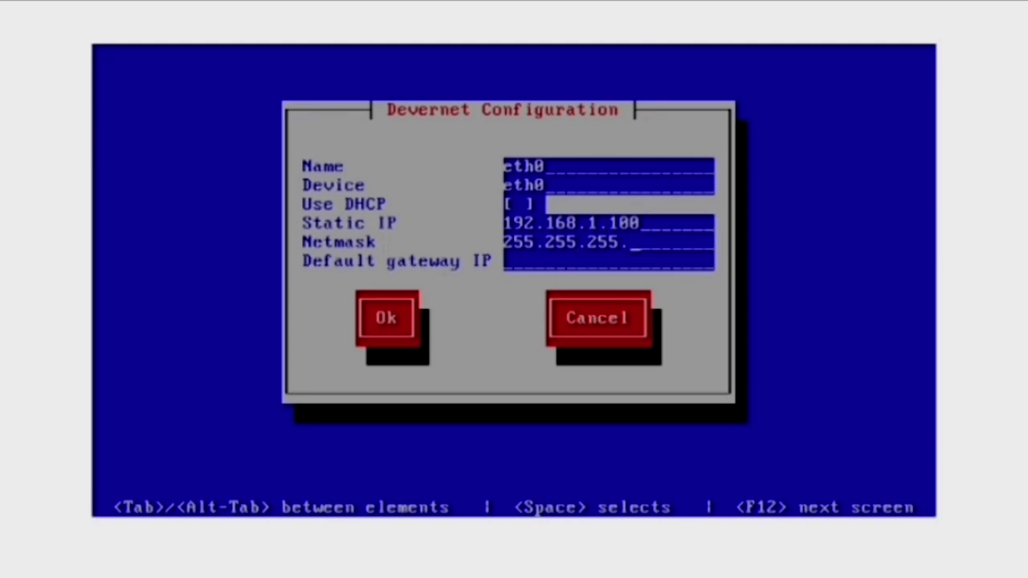
text(0)
key(Tab)
text(192.168)
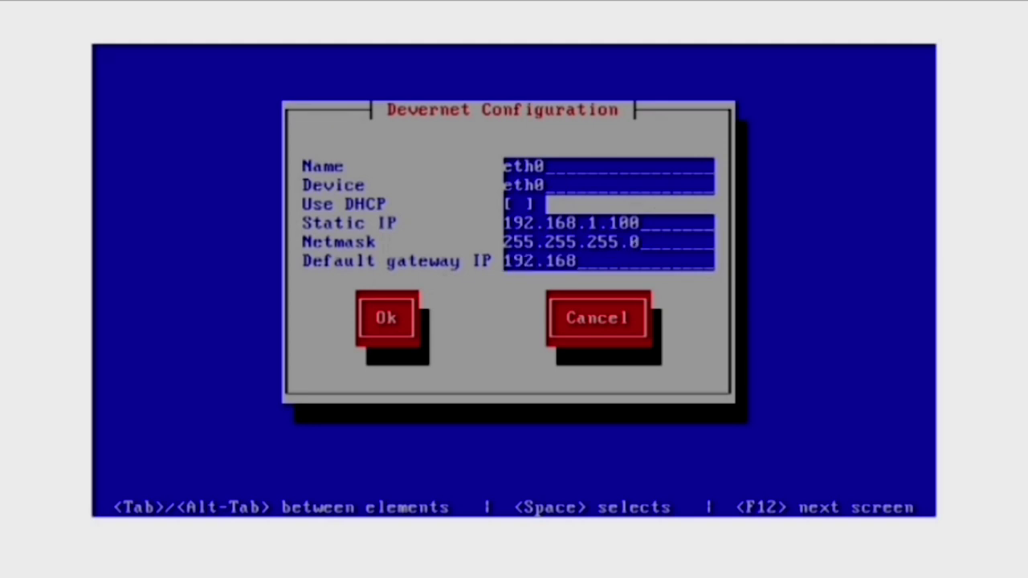
text(.1.254)
key(Tab)
key(Return)
key(Return)
key(Tab)
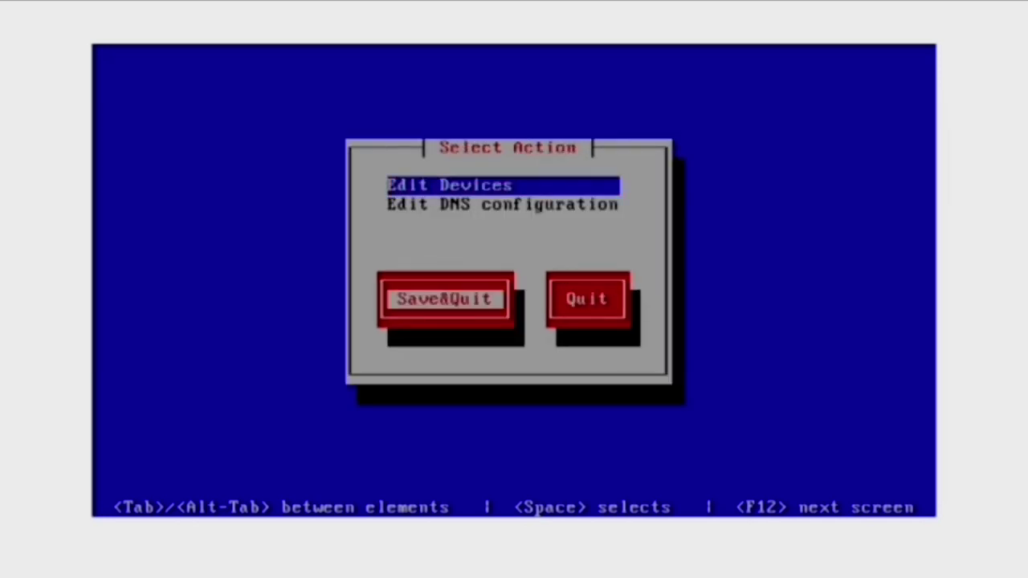
Restart networking with /etc/init.d/network restart and confirm eth0's address with ifconfig
key(Return)
text(/etc/init.d/network restart)
key(Return)
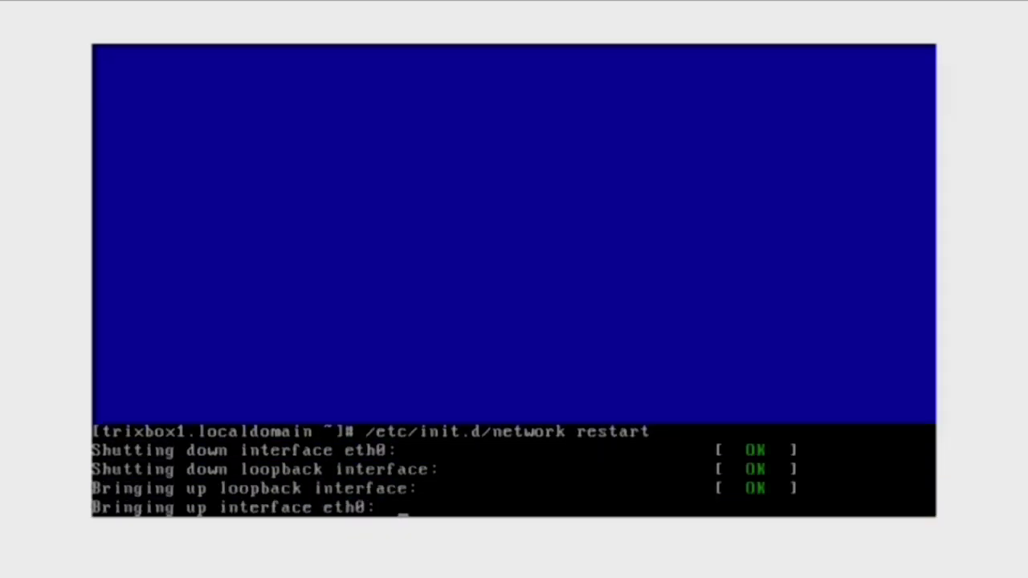
text(ifconf)
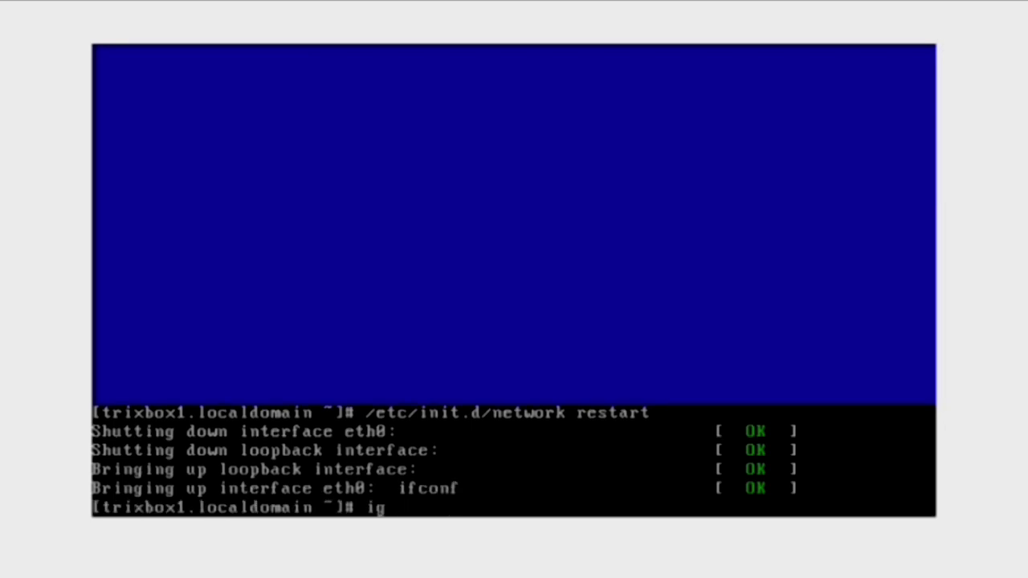
text(ig)
key(Return)
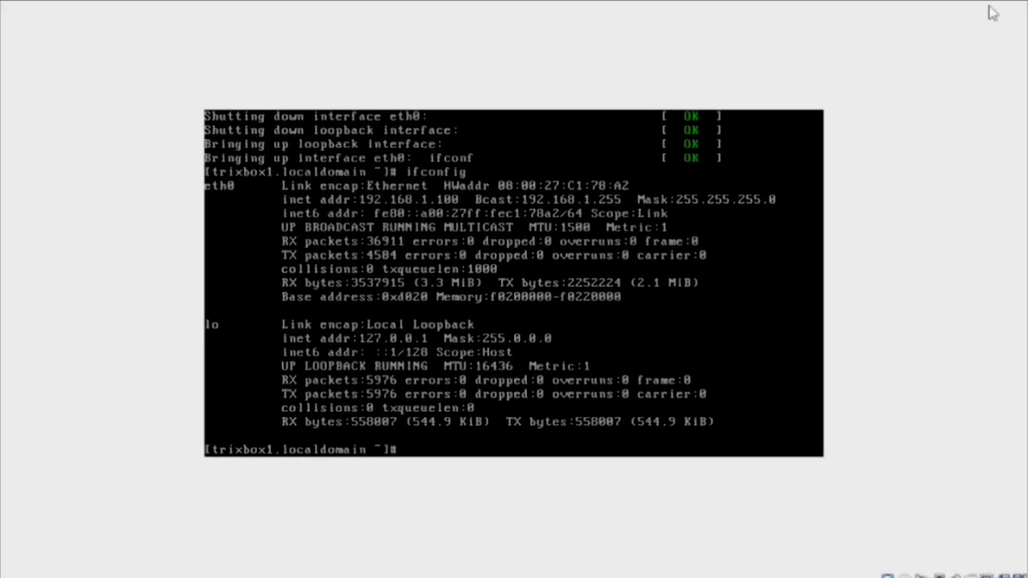
key(alt+Tab)
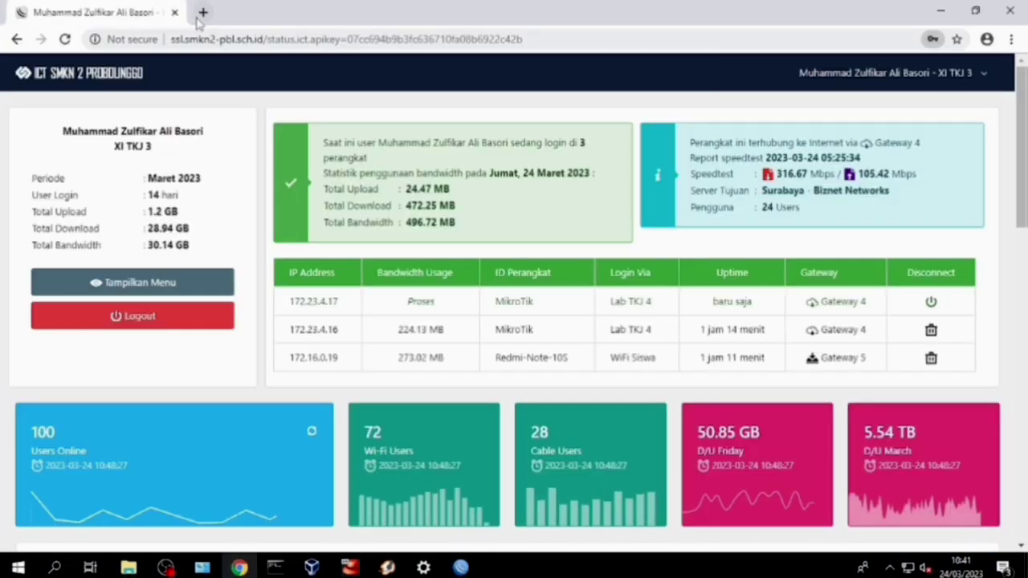
click(202, 13)
text(192)
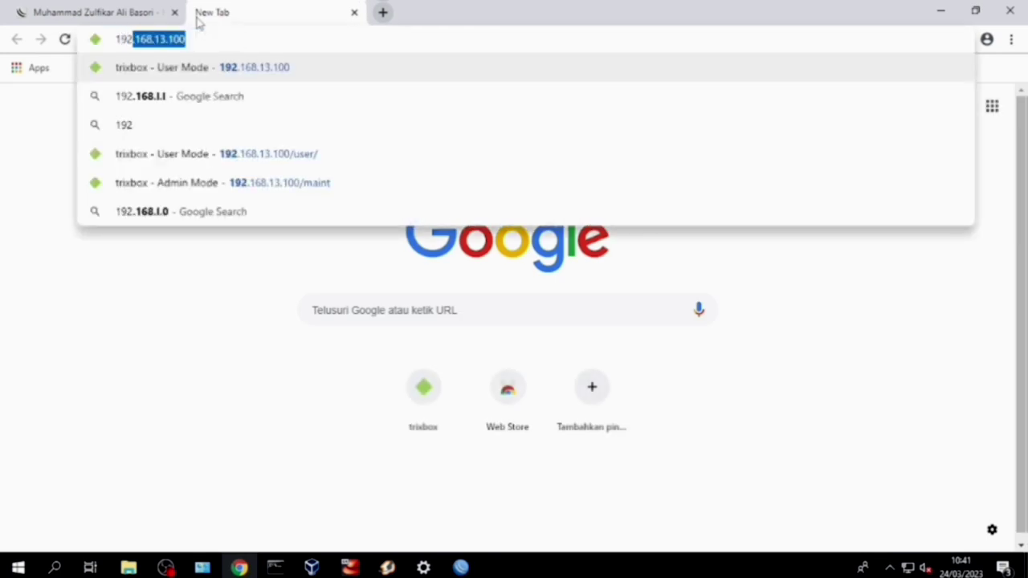
text(.168.1.100)
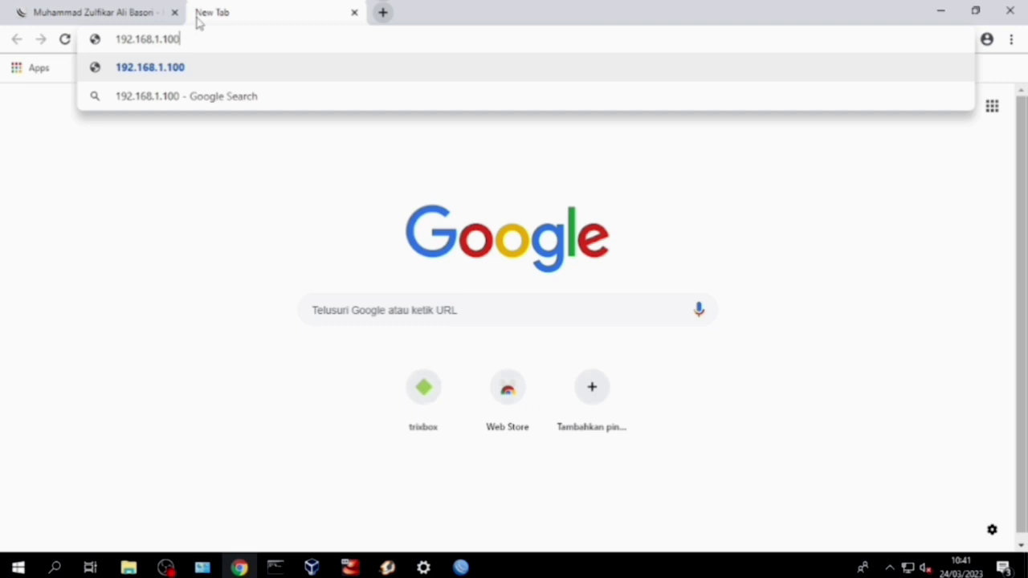
key(Return)
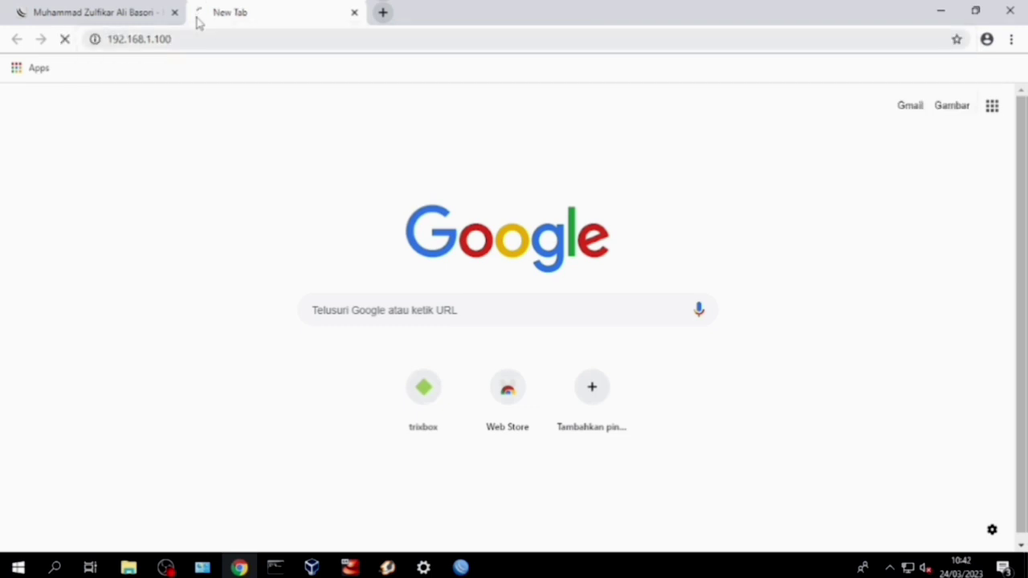
click(1003, 82)
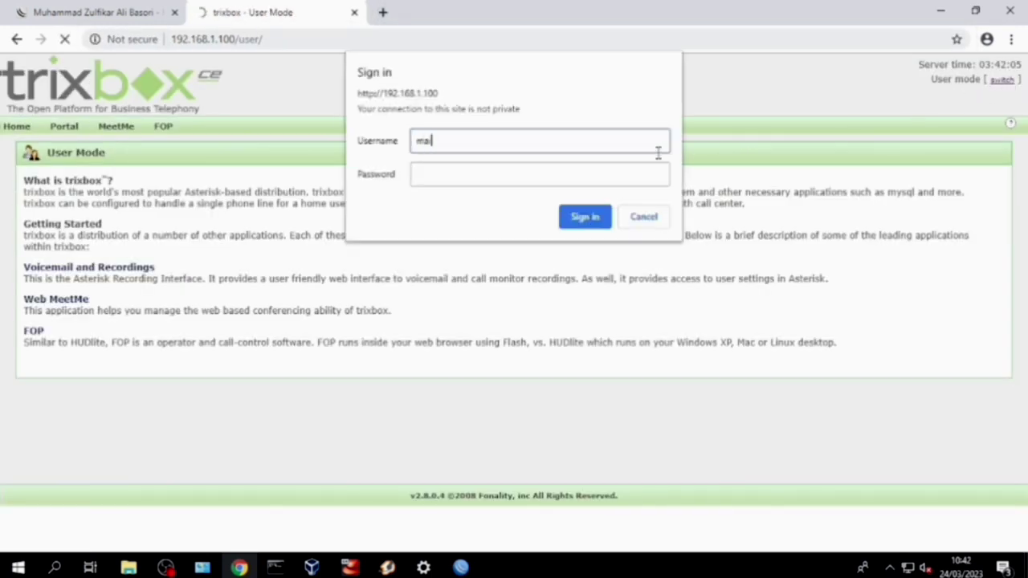
click(641, 181)
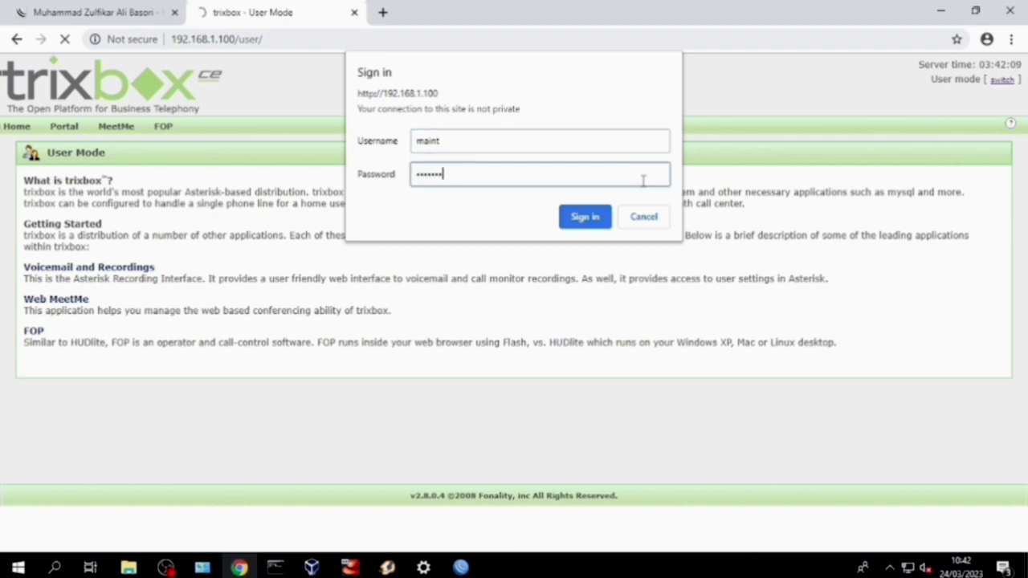
click(584, 217)
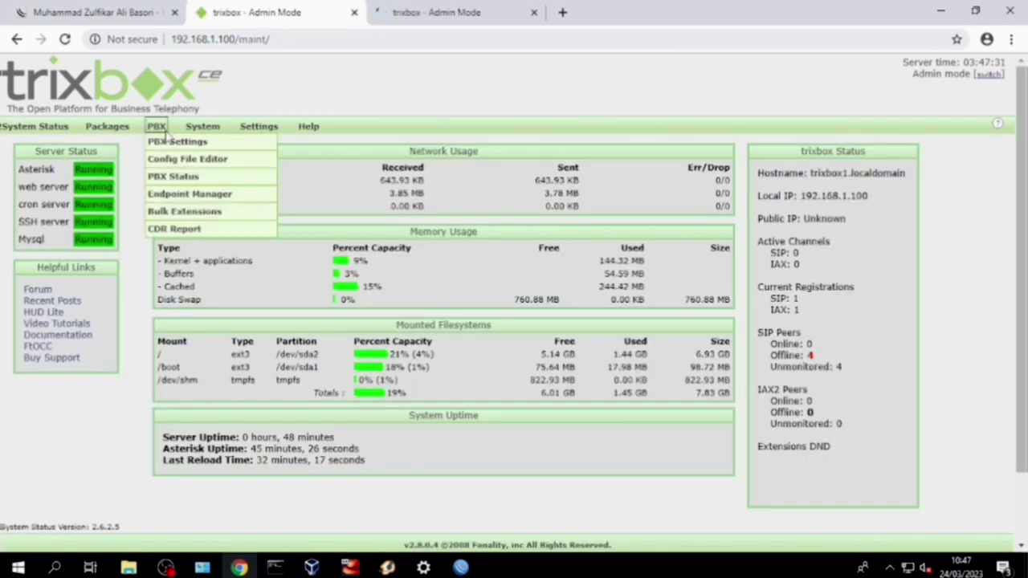
Start a generic SIP extension 123 with display name, CID Num Alias 123 and SIP Alias 123
click(168, 142)
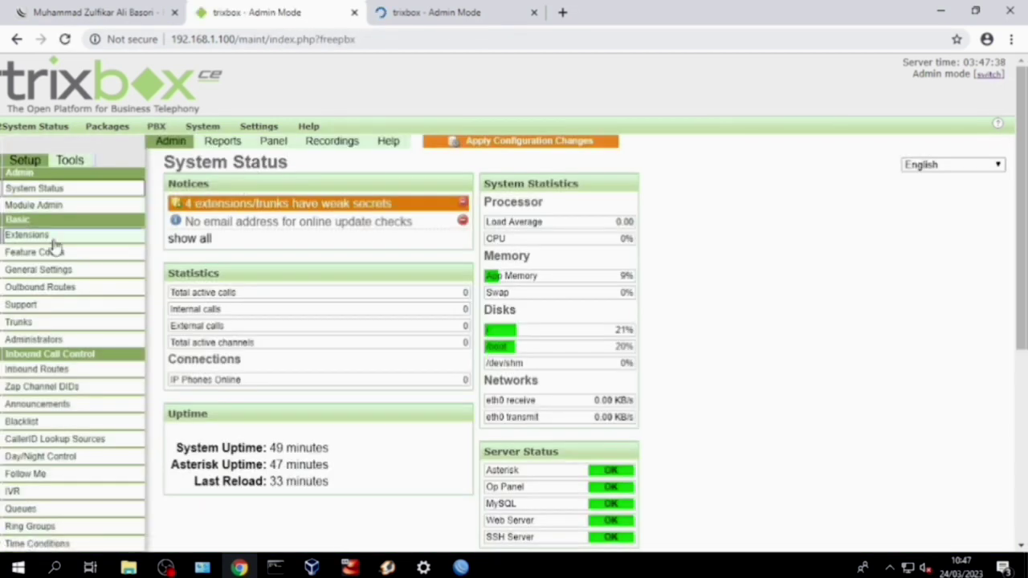
click(48, 236)
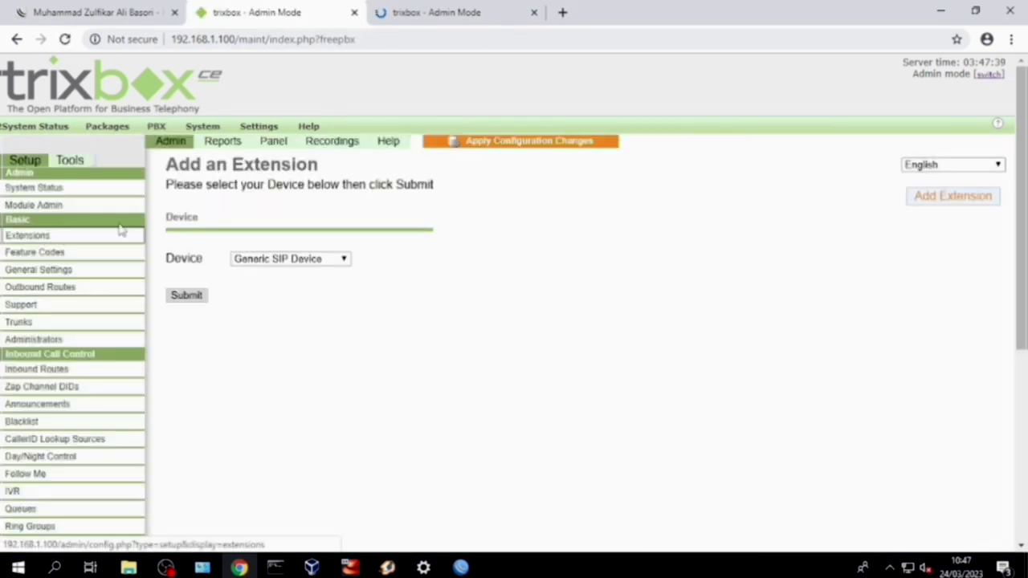
click(190, 295)
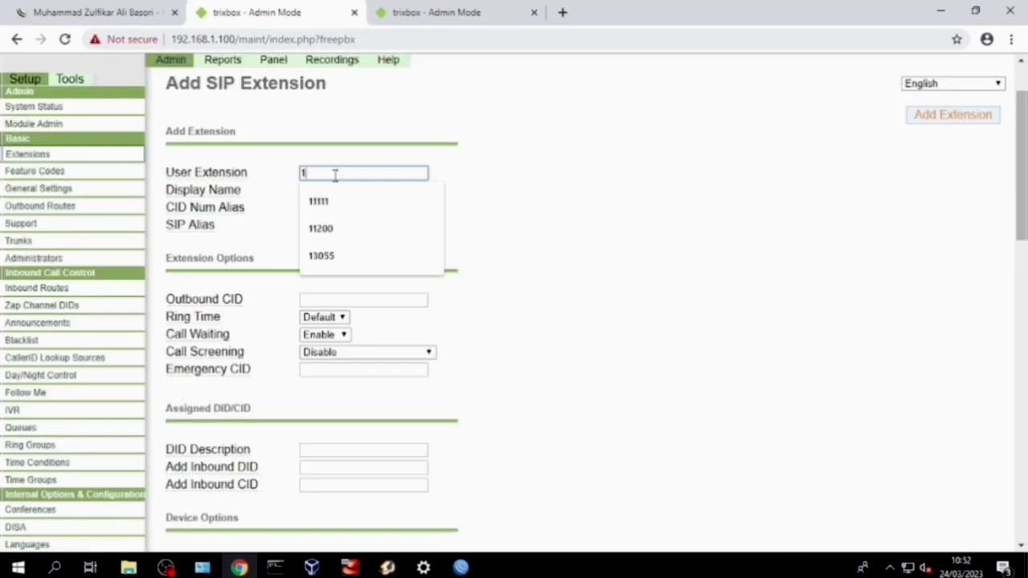
text(23)
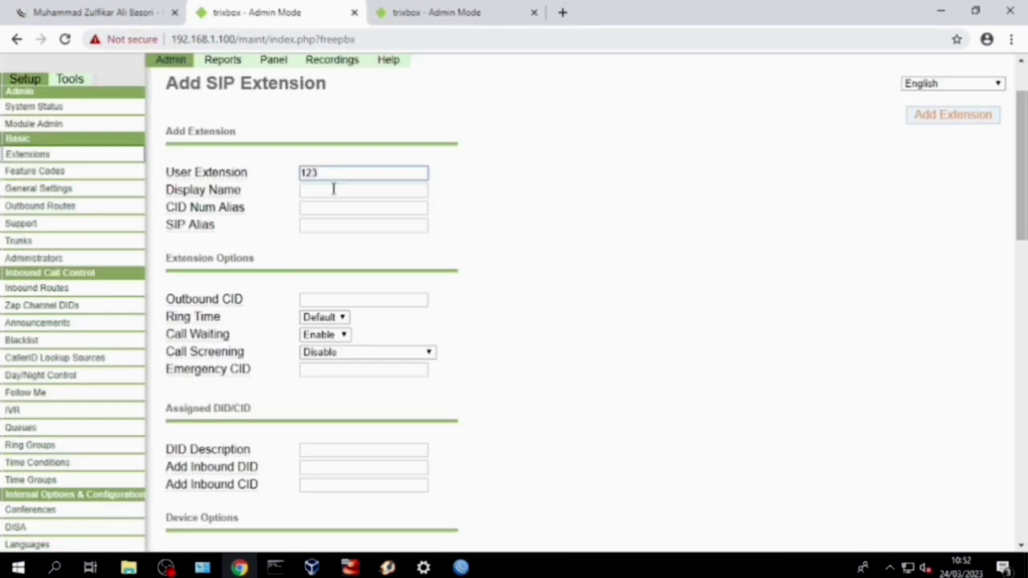
click(334, 189)
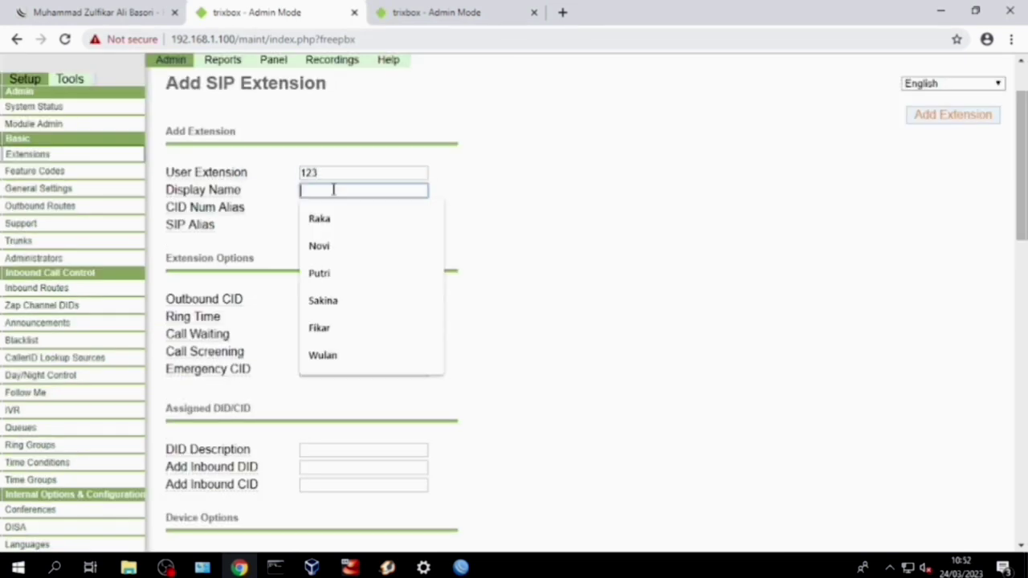
click(375, 336)
click(337, 208)
text(123)
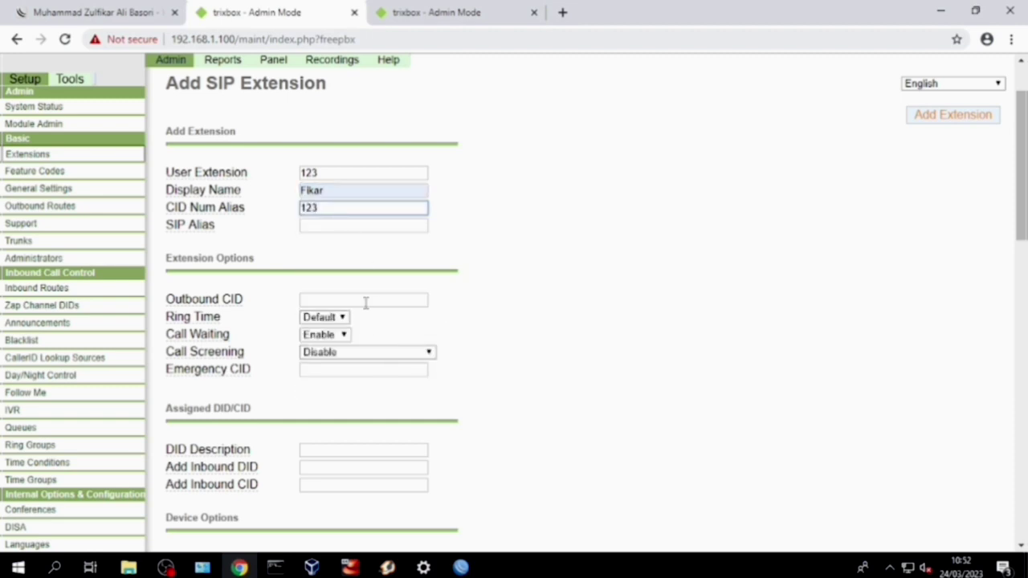
click(344, 225)
text(123)
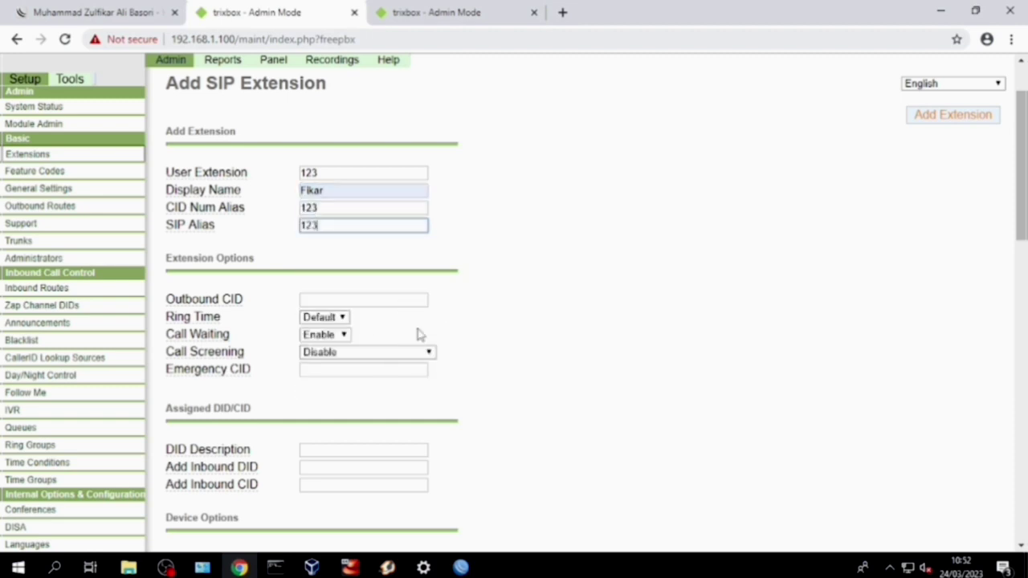
Set the extension secret, enable voicemail with a password and VmX Locater, then submit
scroll(417, 335, down, 3)
click(327, 424)
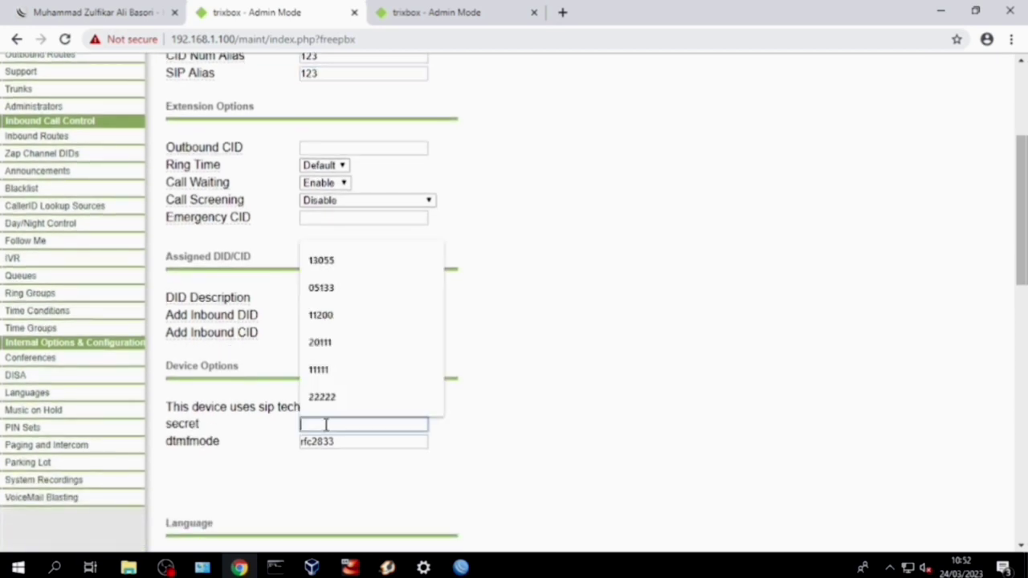
text(123)
scroll(393, 417, down, 6)
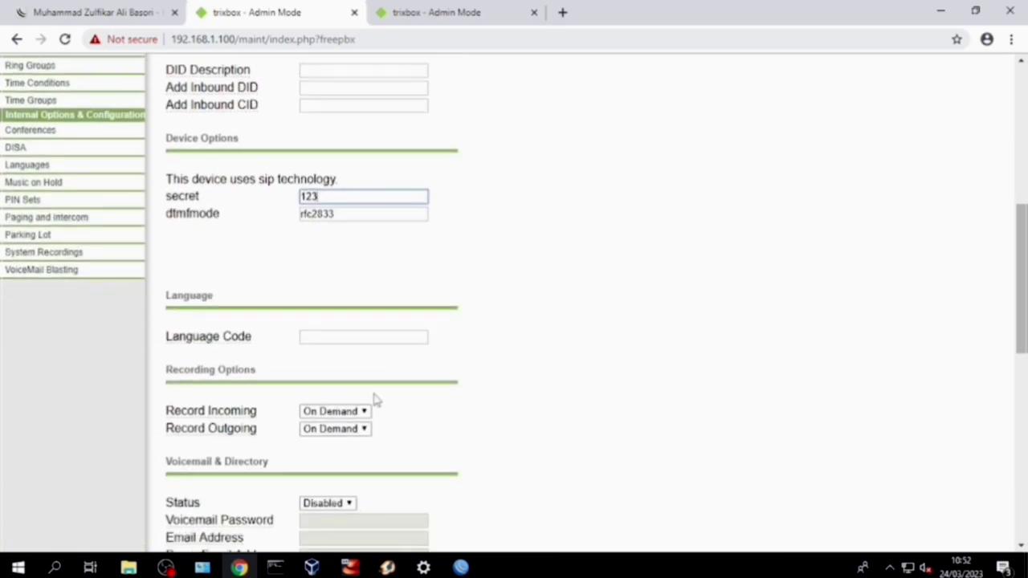
click(343, 351)
click(340, 364)
click(340, 368)
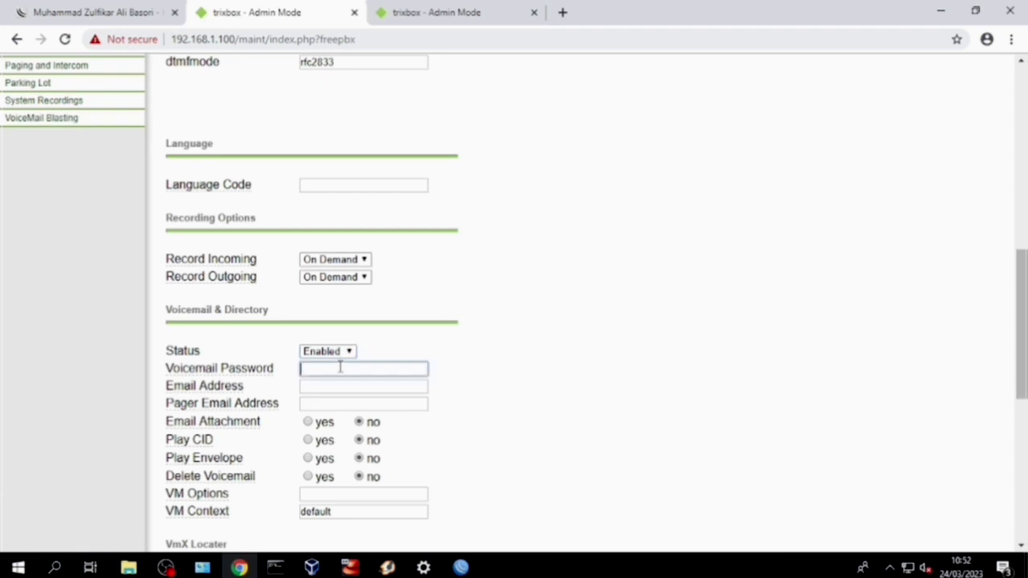
text(123)
scroll(340, 377, down, 2)
click(328, 433)
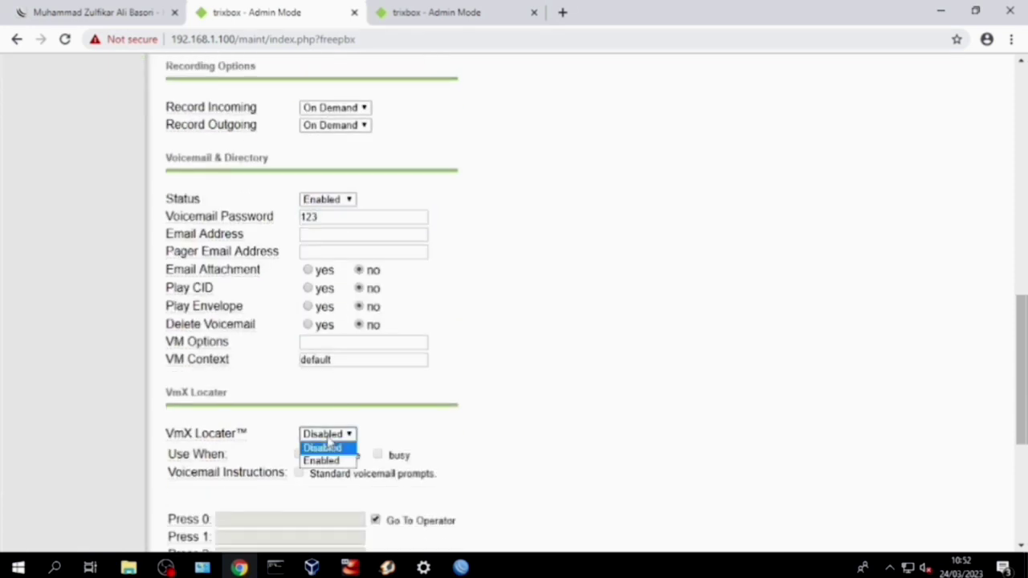
click(320, 460)
click(299, 473)
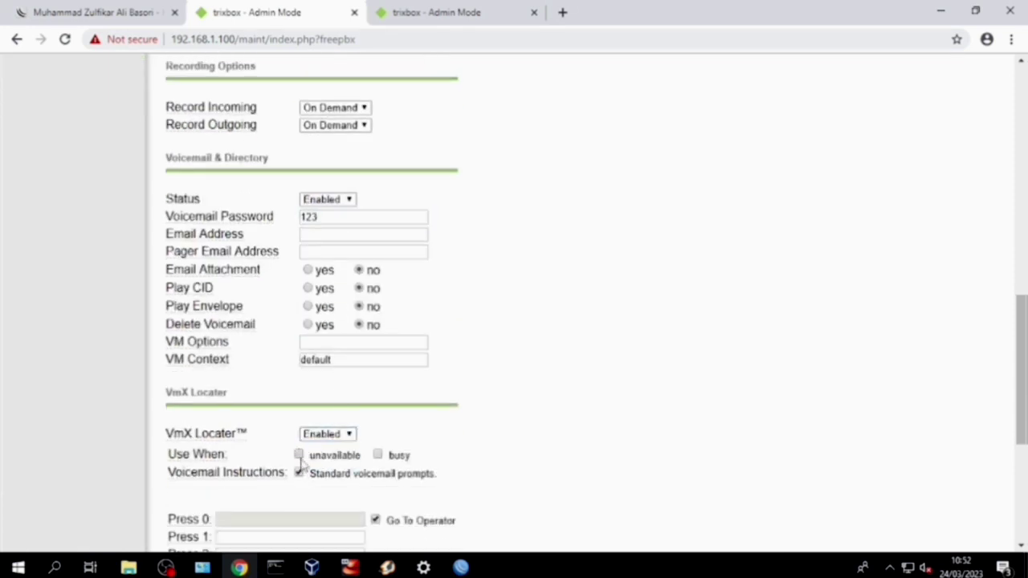
scroll(377, 462, down, 3)
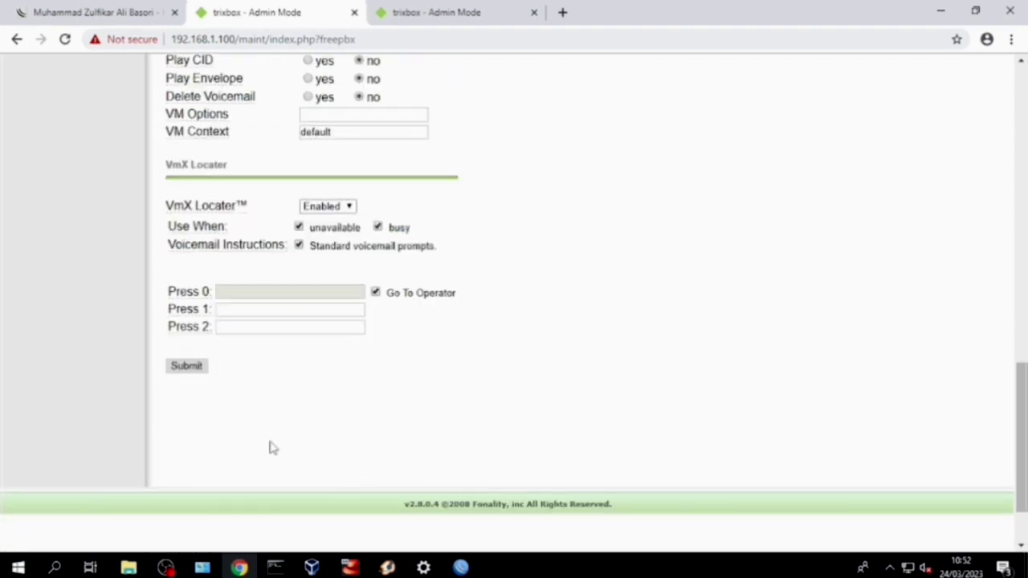
click(197, 368)
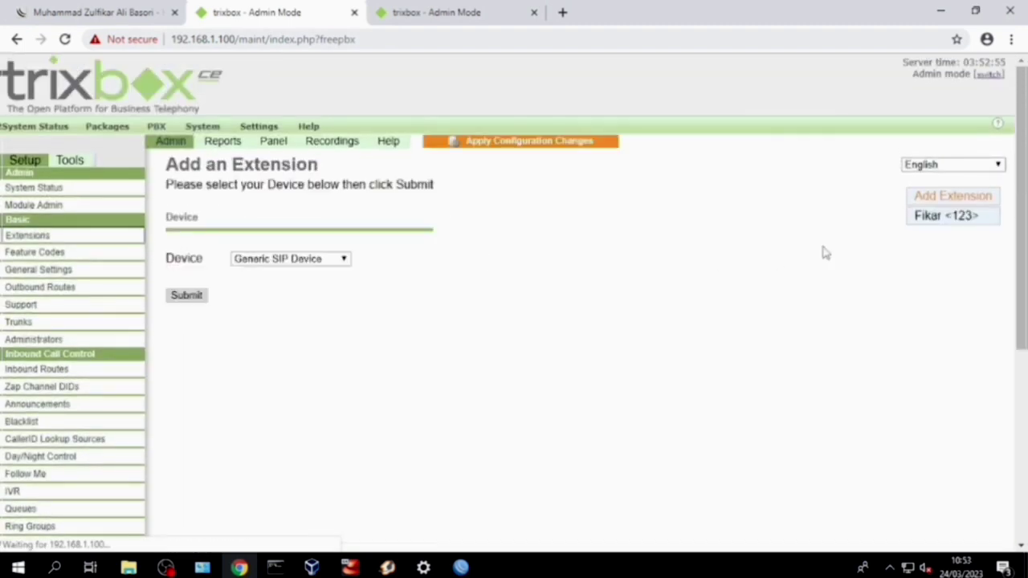
Apply the pending changes, then add generic SIP extension 234 with voicemail and VmX Locater enabled
click(533, 144)
click(485, 416)
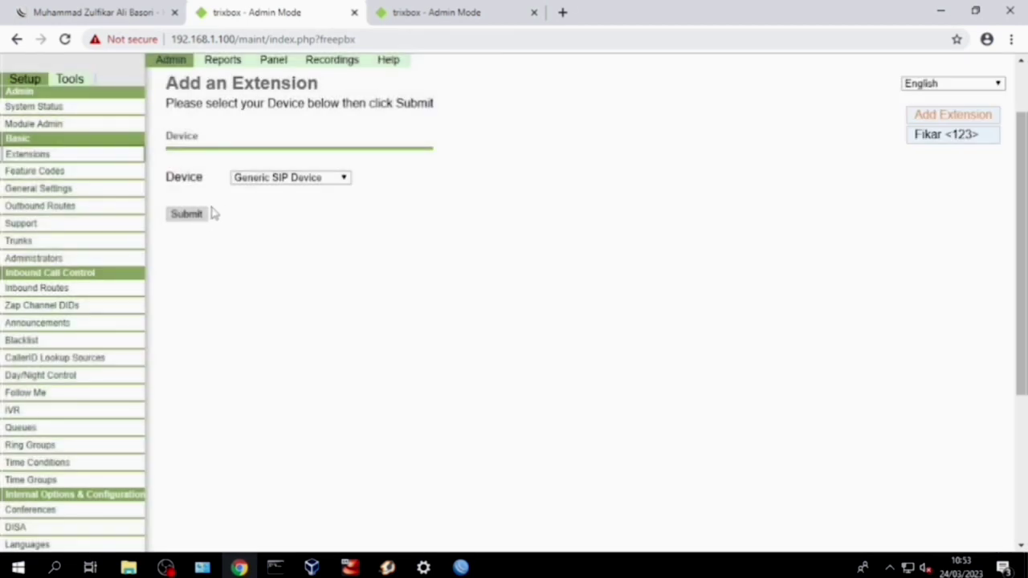
click(193, 215)
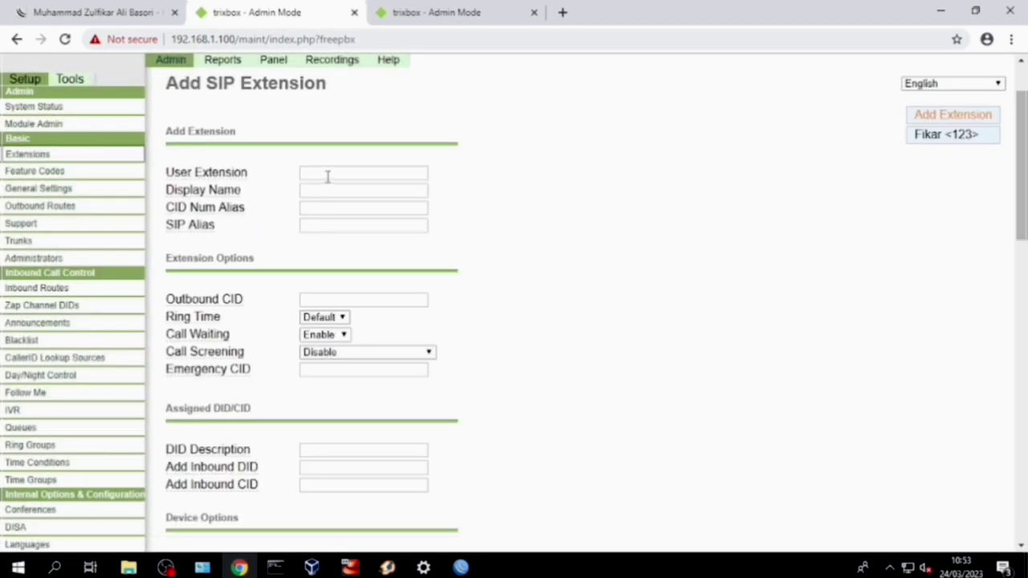
click(328, 176)
text(234)
click(336, 190)
click(351, 214)
click(351, 209)
text(234)
click(351, 226)
text(234)
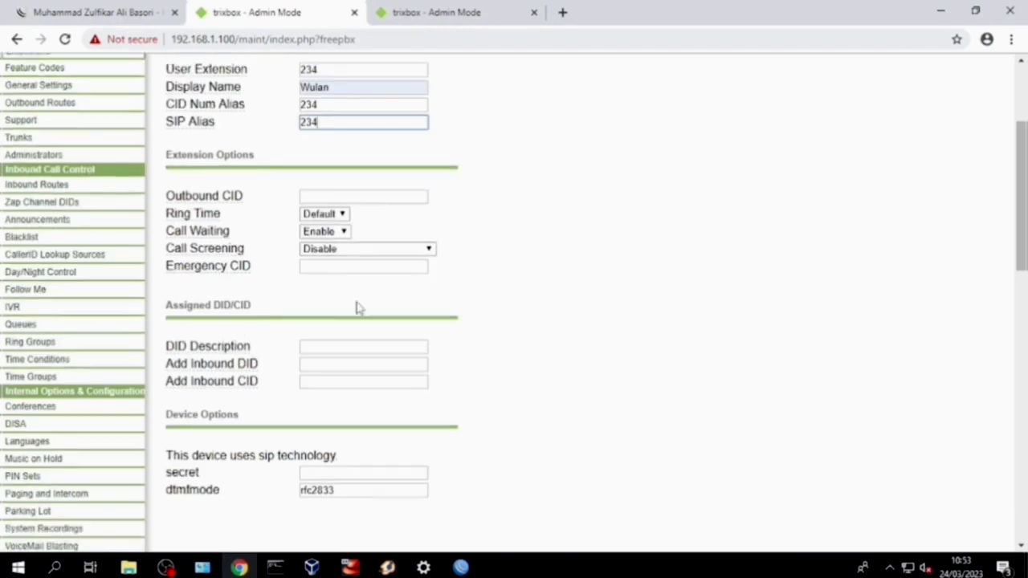
scroll(373, 241, down, 10)
click(326, 358)
click(321, 383)
click(184, 516)
Apply the changes and start extension 345 with its display name and CID Num Alias 345
click(543, 137)
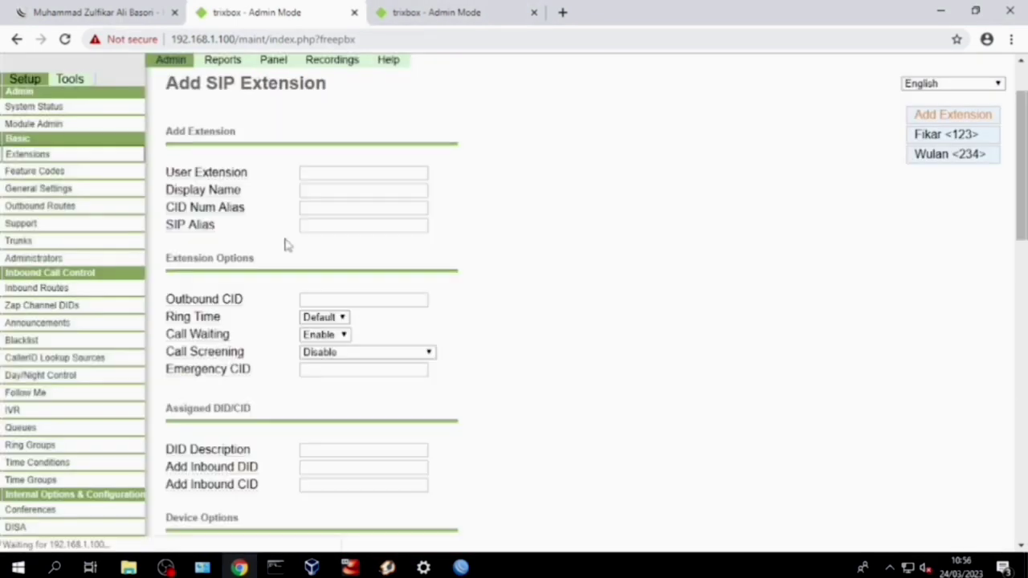
click(345, 174)
text(345)
click(347, 191)
text(Risma)
click(363, 209)
text(345)
click(362, 226)
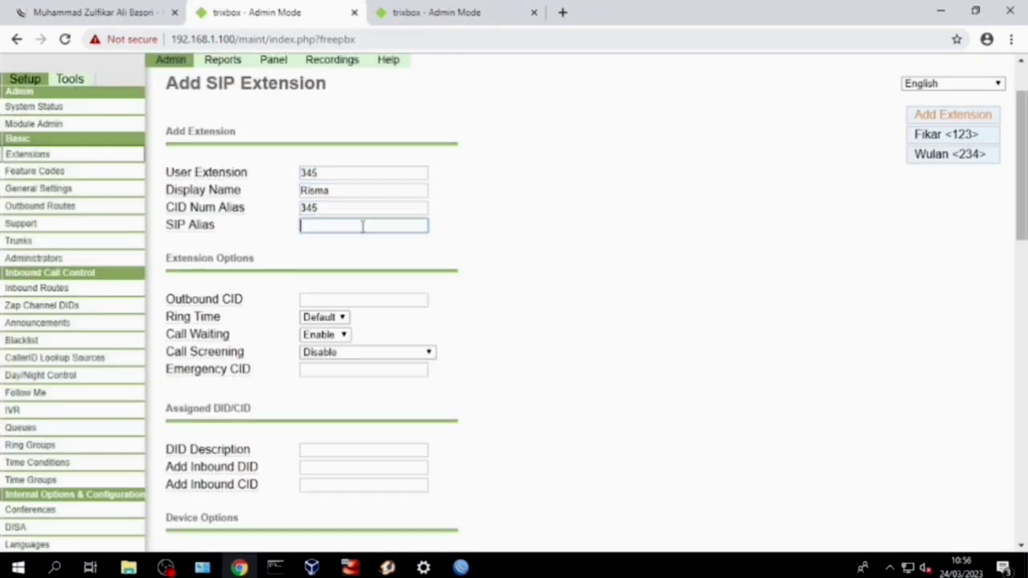
scroll(362, 241, down, 4)
click(362, 274)
text(345)
scroll(362, 322, down, 7)
text(345)
click(327, 282)
click(323, 299)
click(189, 442)
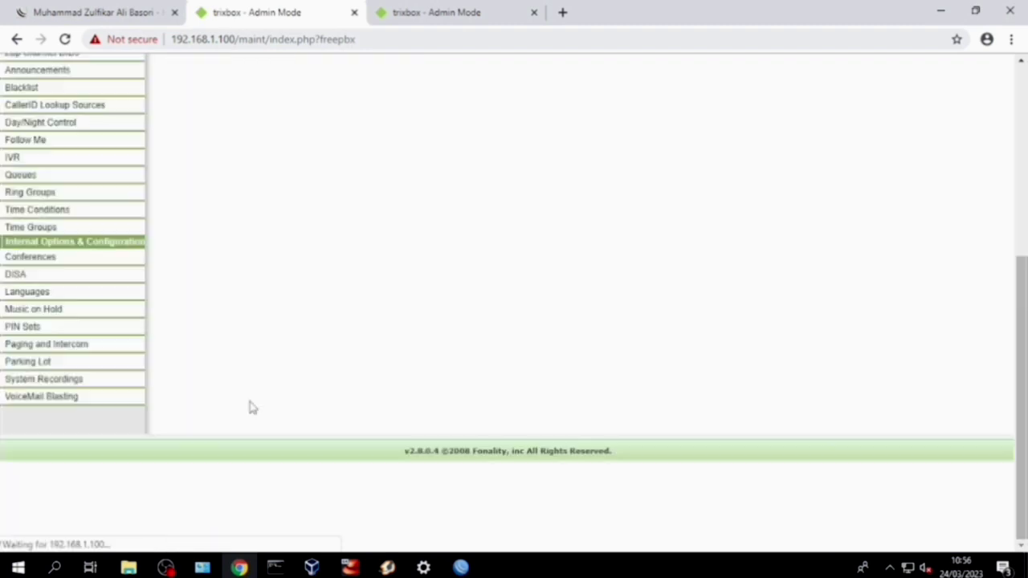
Enter extension 456 with its display name and CID Num Alias 456
click(393, 254)
text(456)
click(404, 273)
text(Ratna)
click(390, 290)
text(456)
click(391, 307)
text(456)
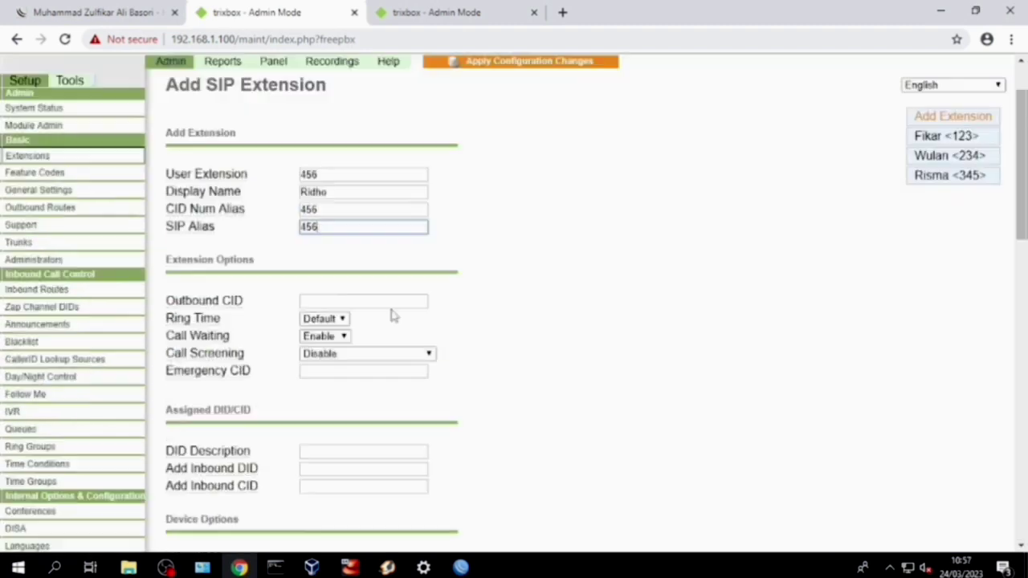
scroll(363, 357, down, 5)
click(330, 358)
click(326, 373)
click(337, 376)
text(456)
click(327, 363)
click(323, 379)
click(188, 523)
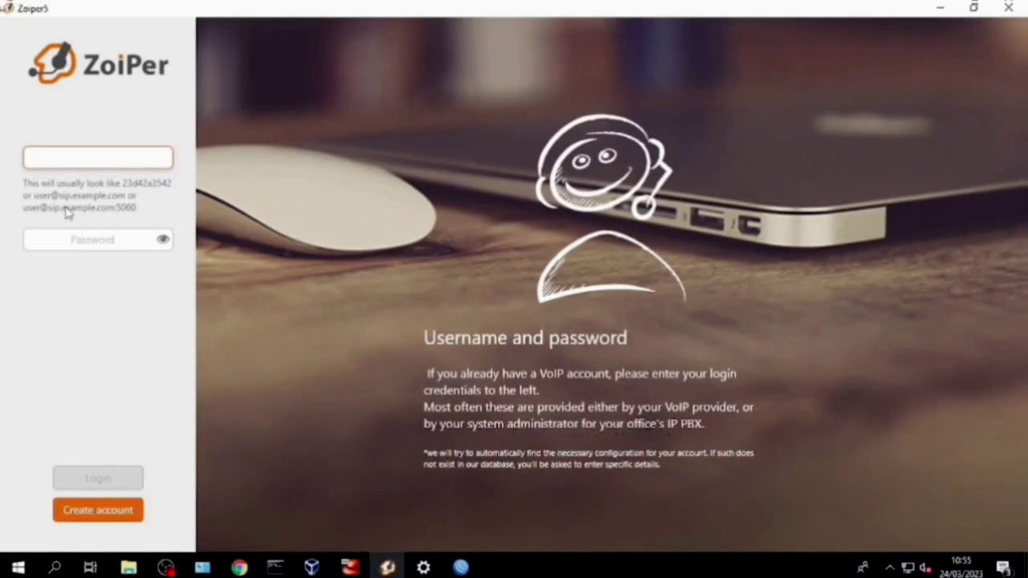
text(123)
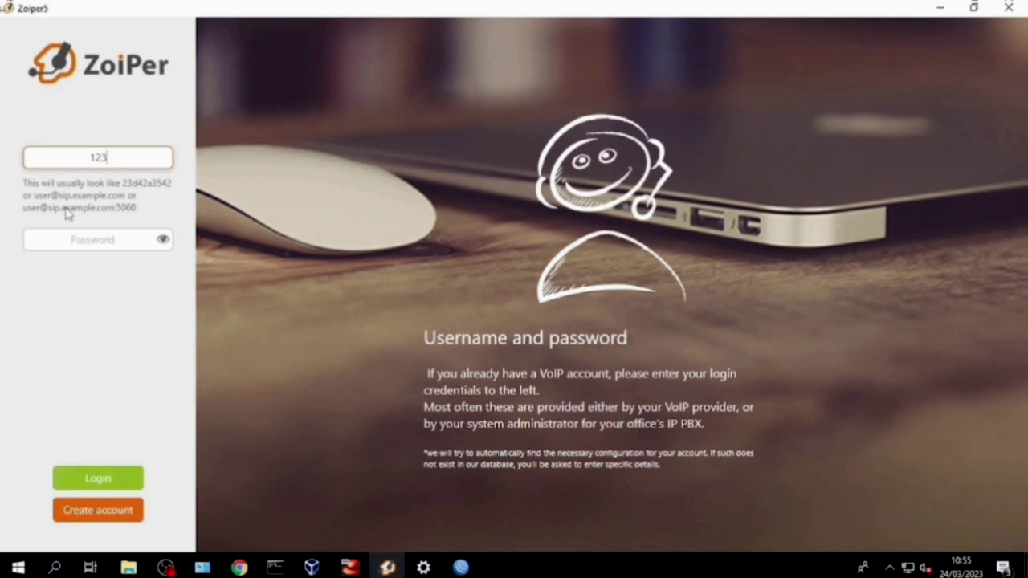
text(@192.168.1.1)
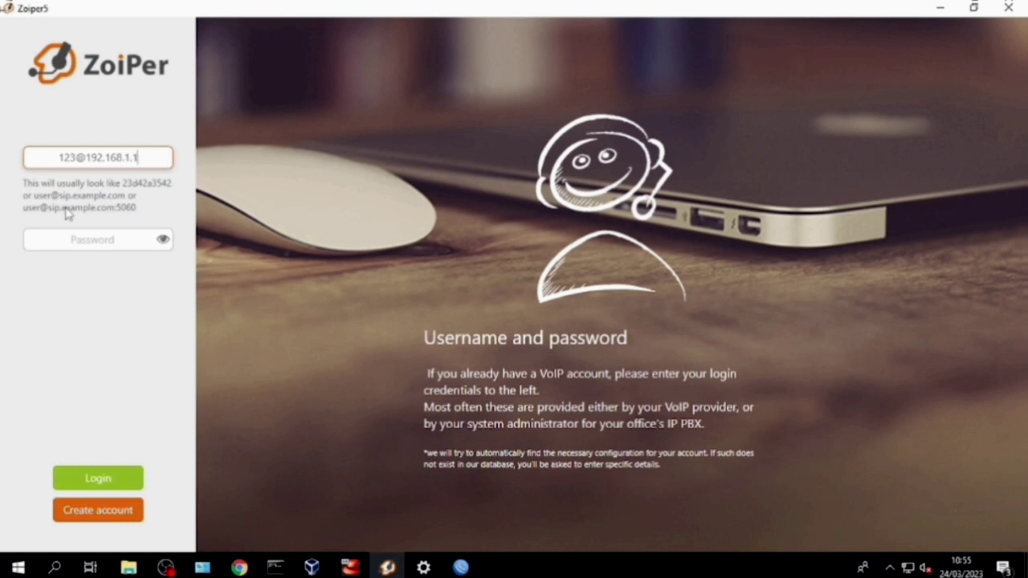
text(00)
click(73, 232)
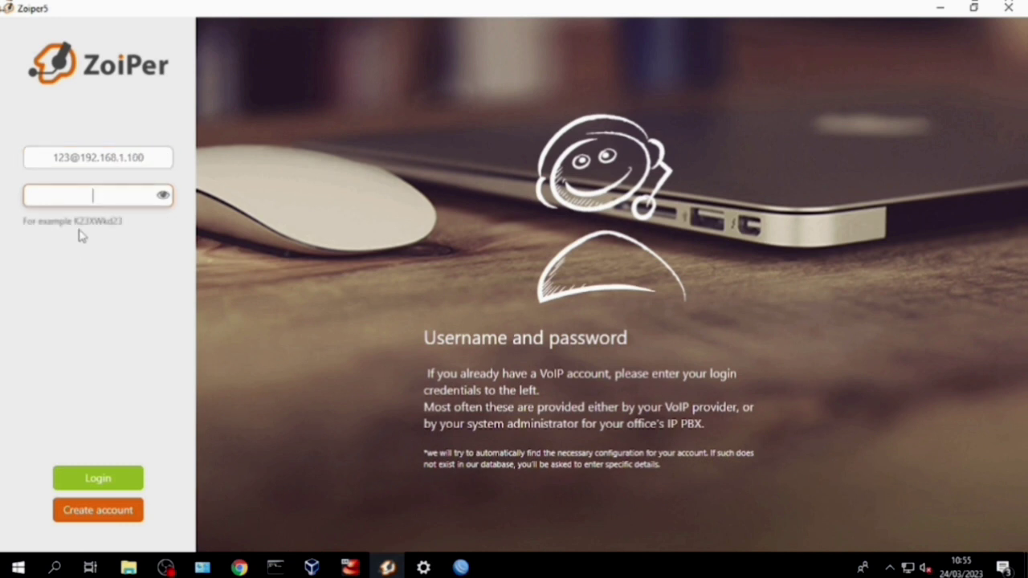
text(•)
click(103, 477)
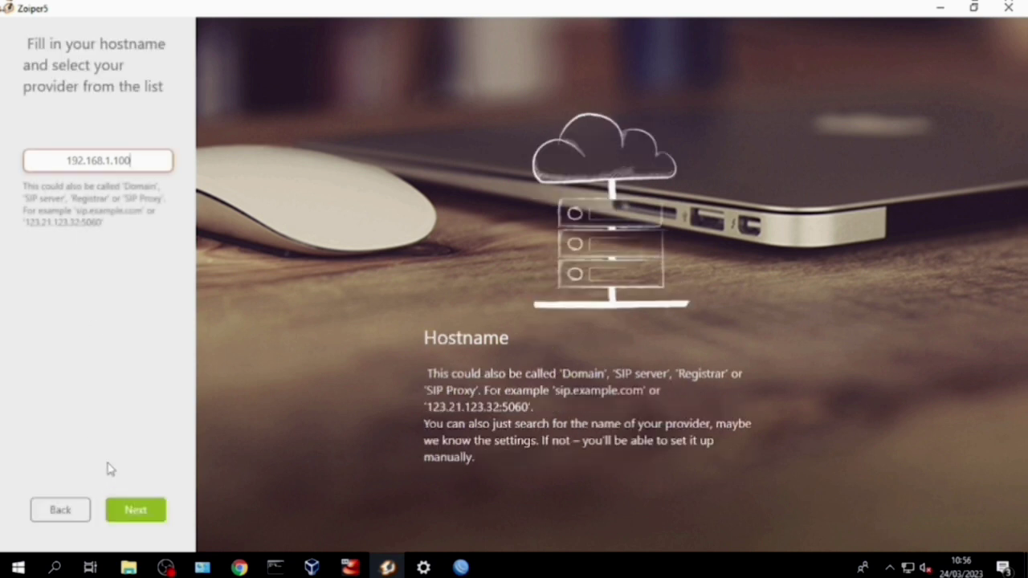
Confirm host 192.168.1.100, skip authentication and proxy settings, and accept the SIP UDP transport
click(135, 508)
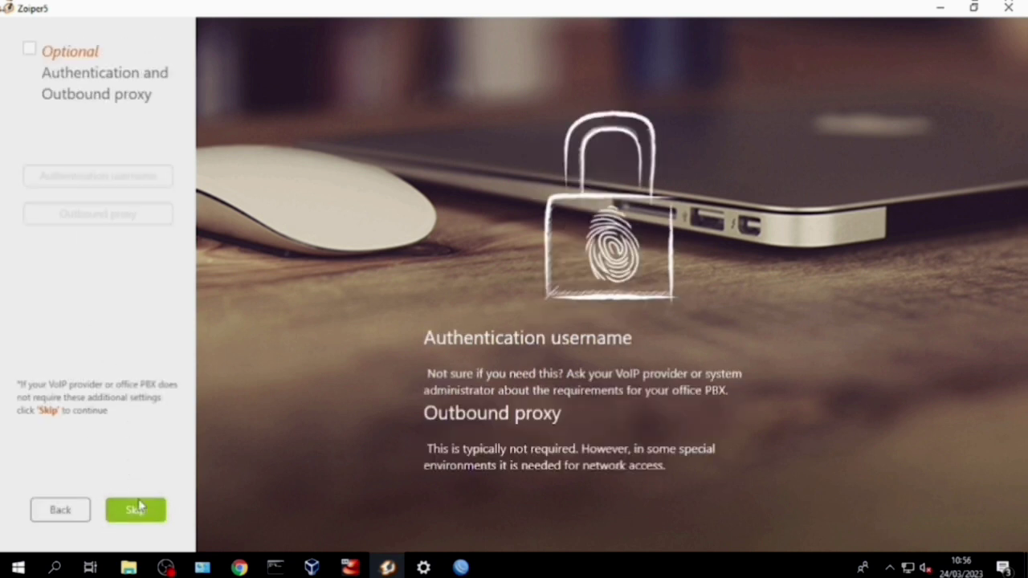
click(141, 508)
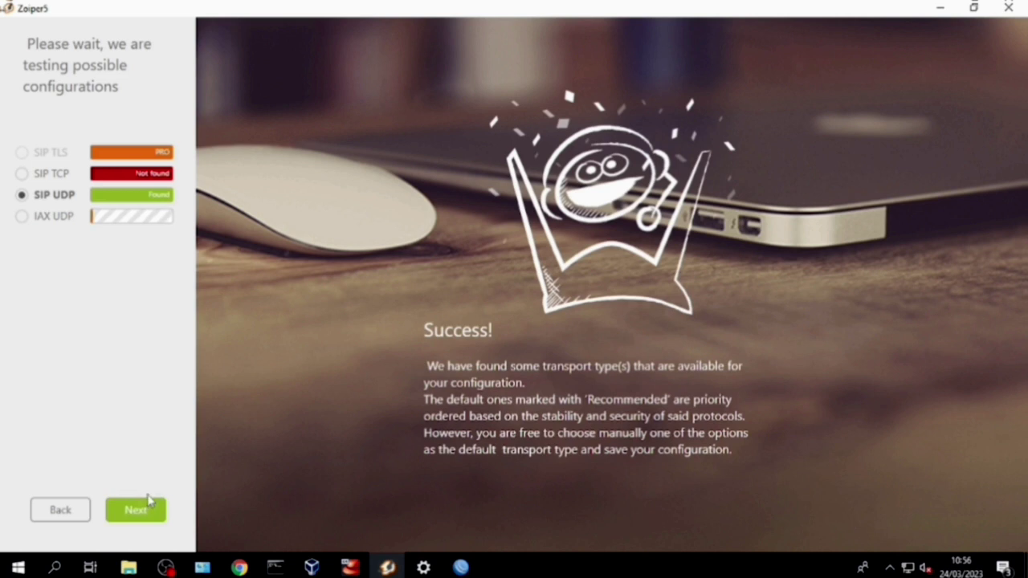
click(150, 506)
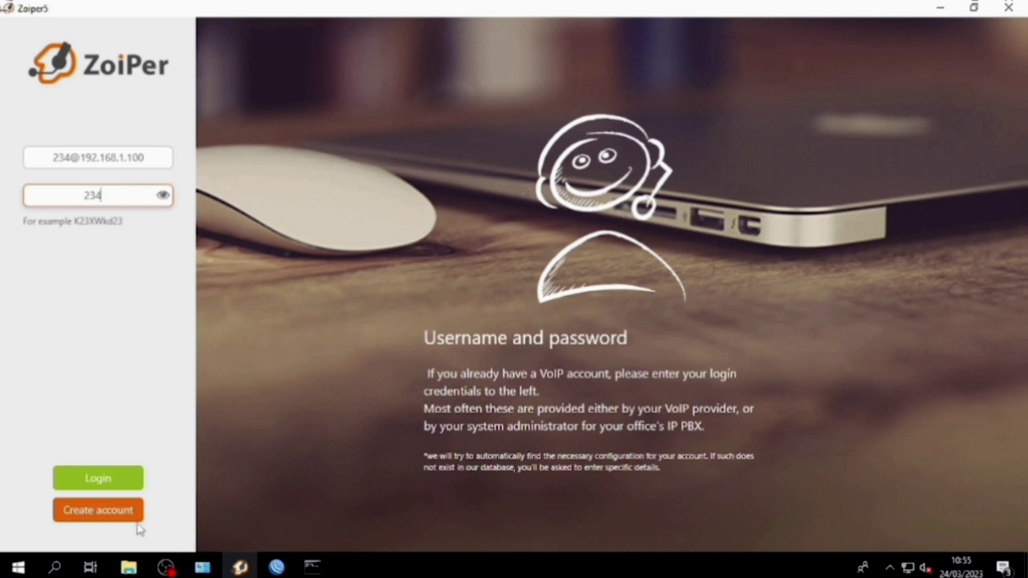
click(110, 481)
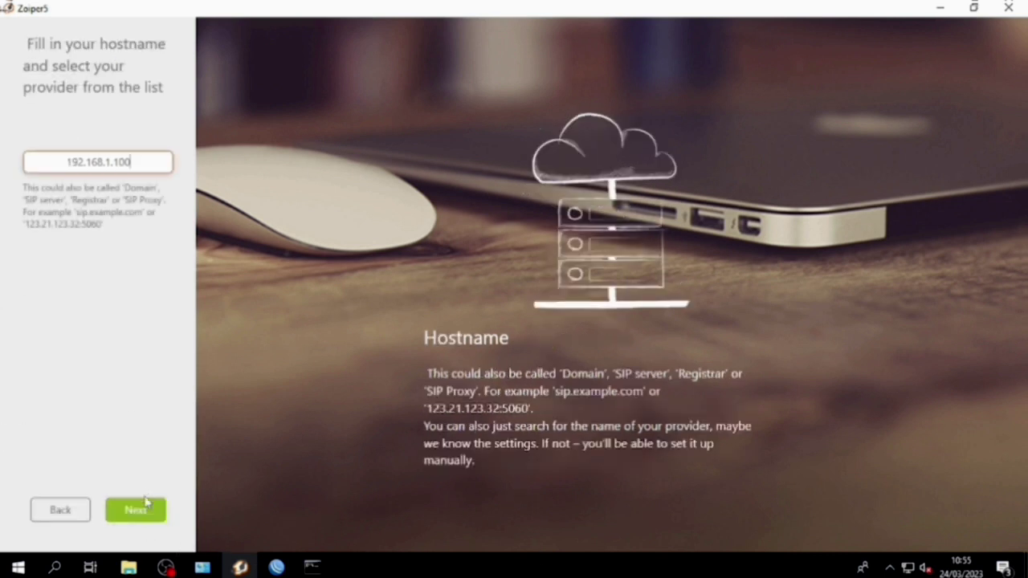
click(138, 506)
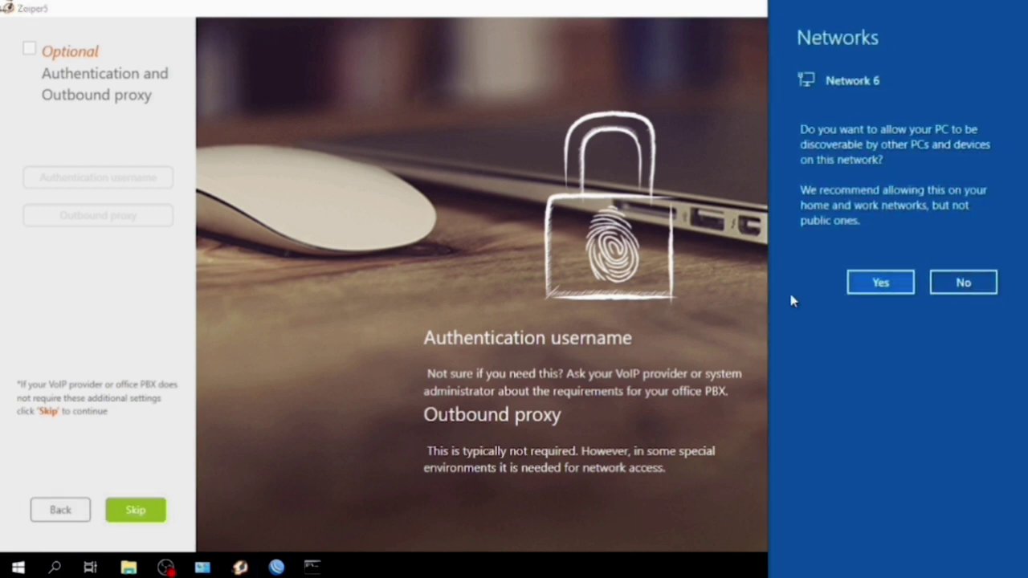
click(881, 282)
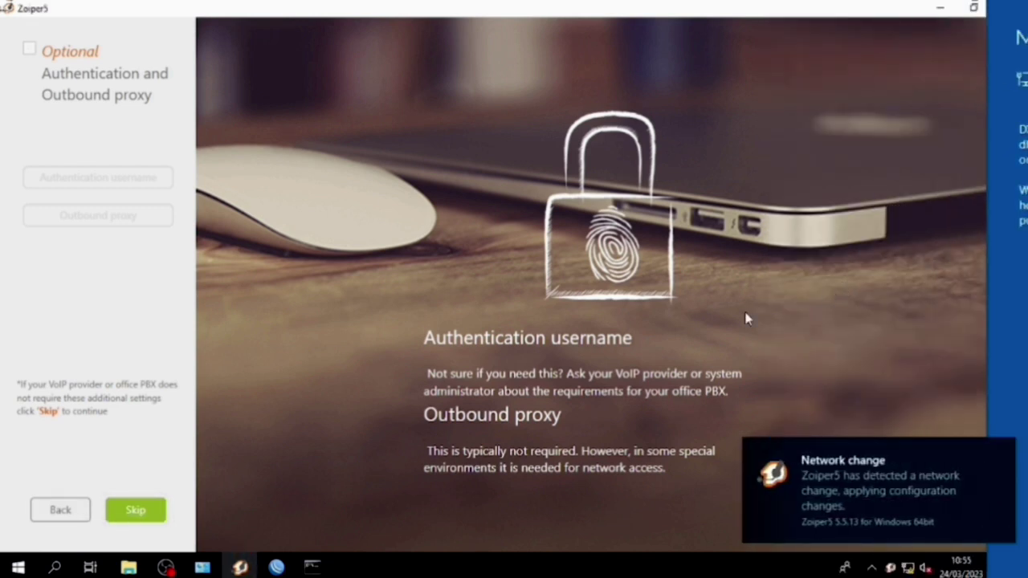
click(122, 514)
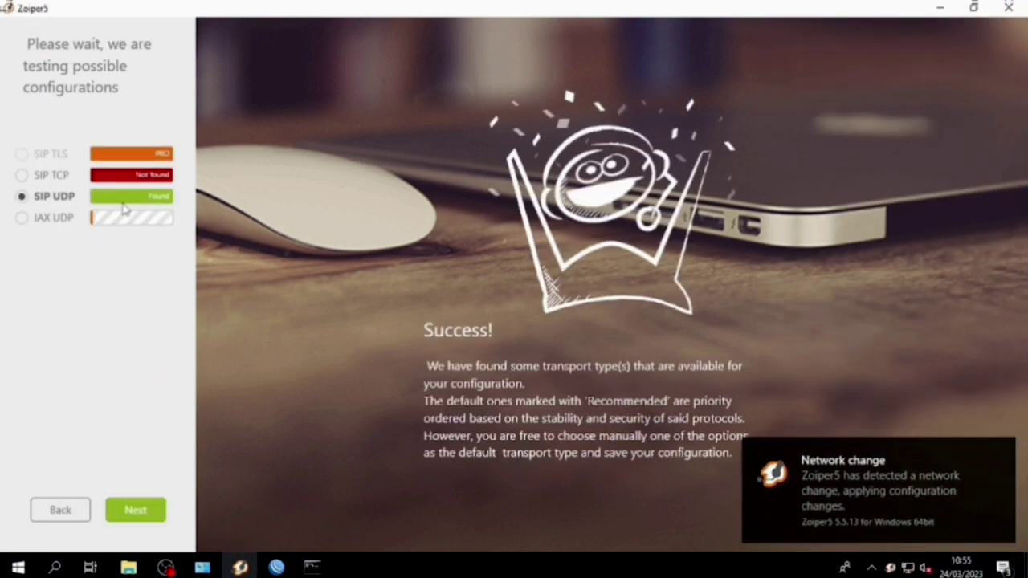
click(131, 512)
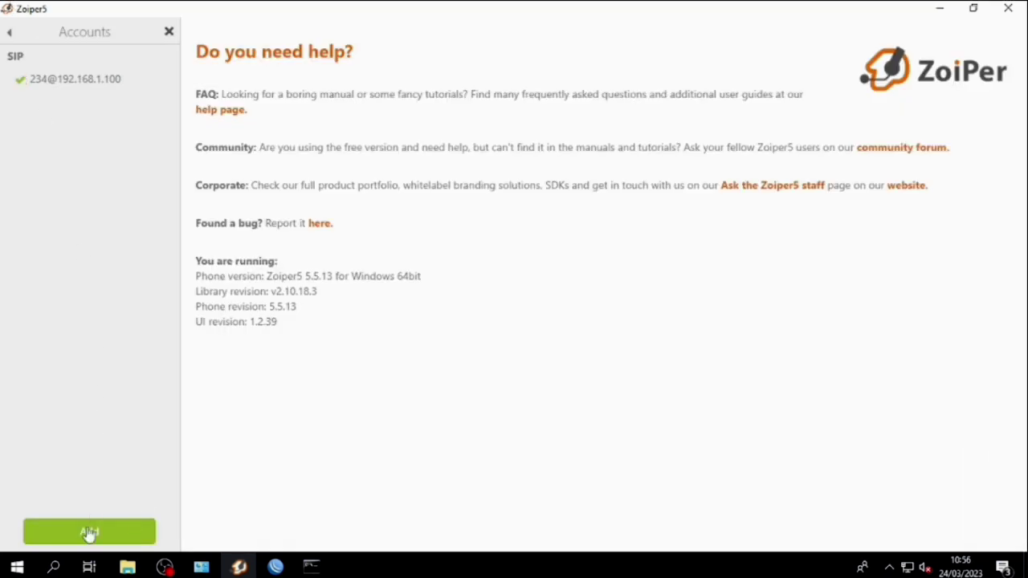
Call extension 123 from the dialpad, then hang up
click(168, 31)
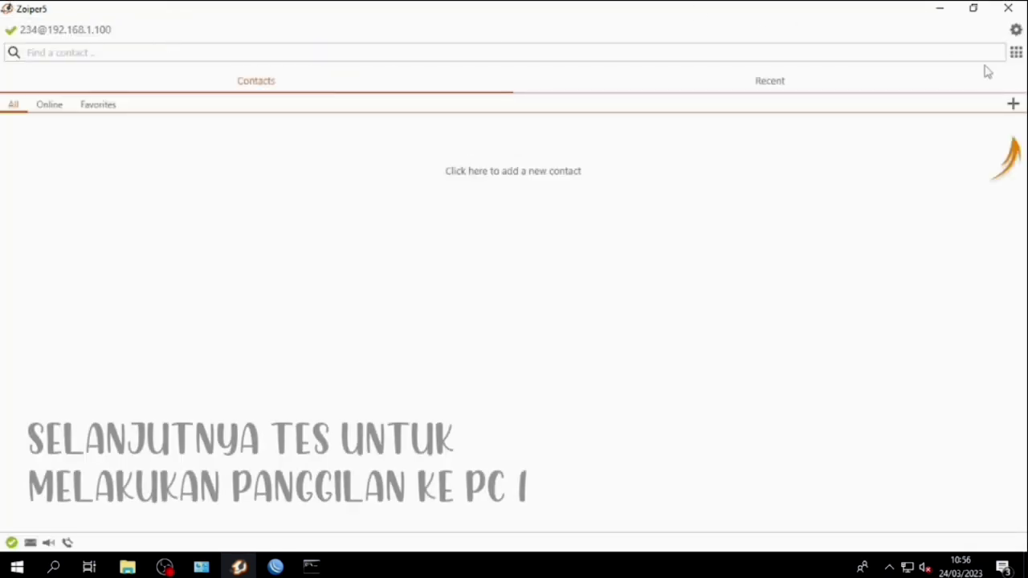
click(1015, 53)
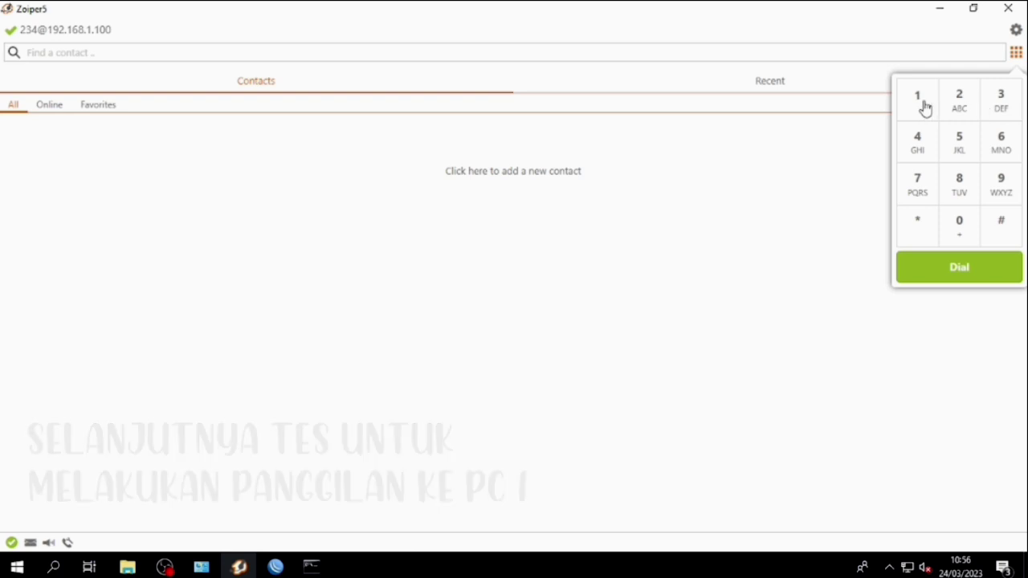
click(924, 105)
click(953, 105)
click(1002, 110)
click(947, 273)
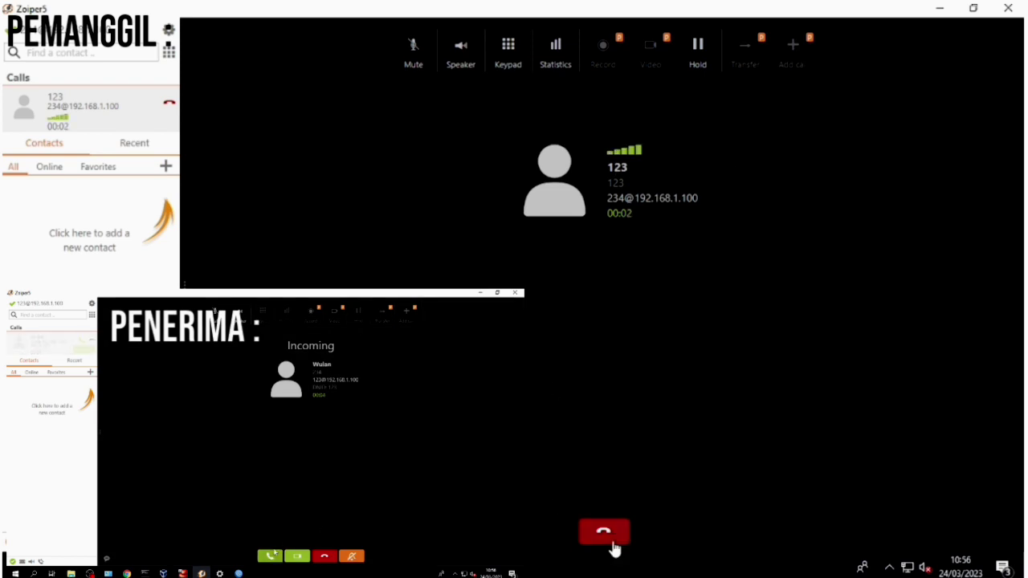
click(615, 534)
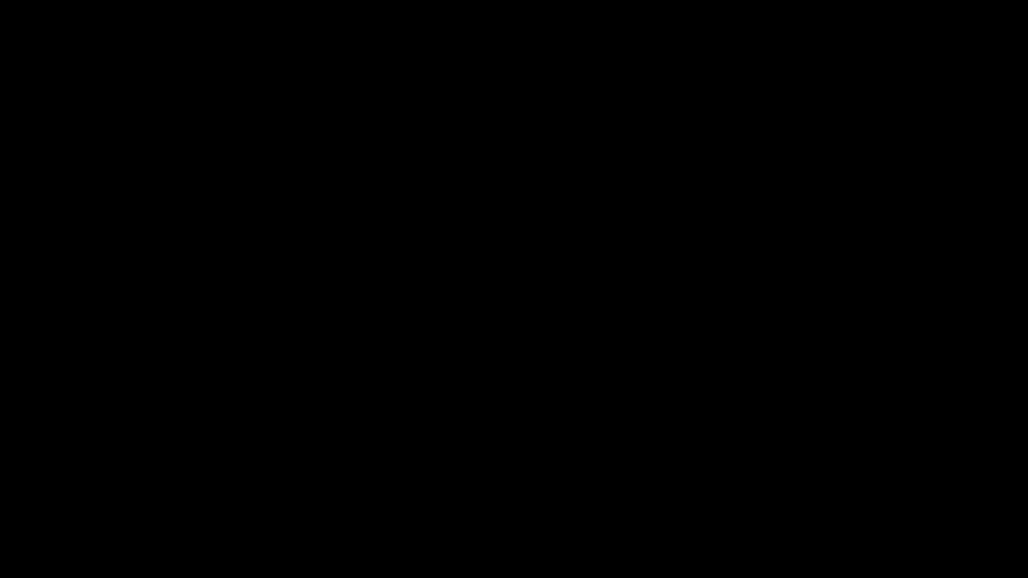
Call extension 123 and grant microphone access
click(451, 390)
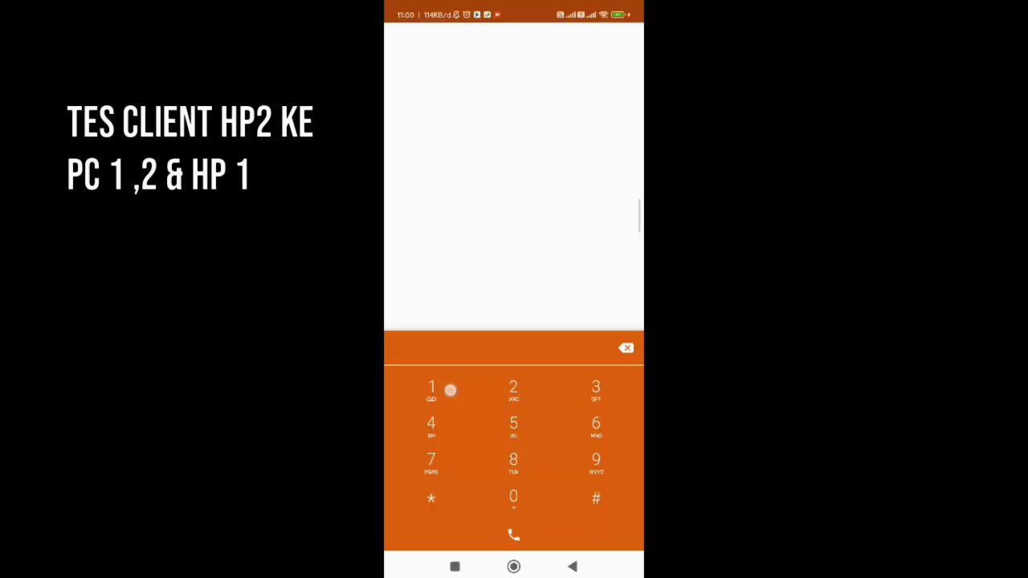
click(518, 395)
click(595, 391)
click(513, 531)
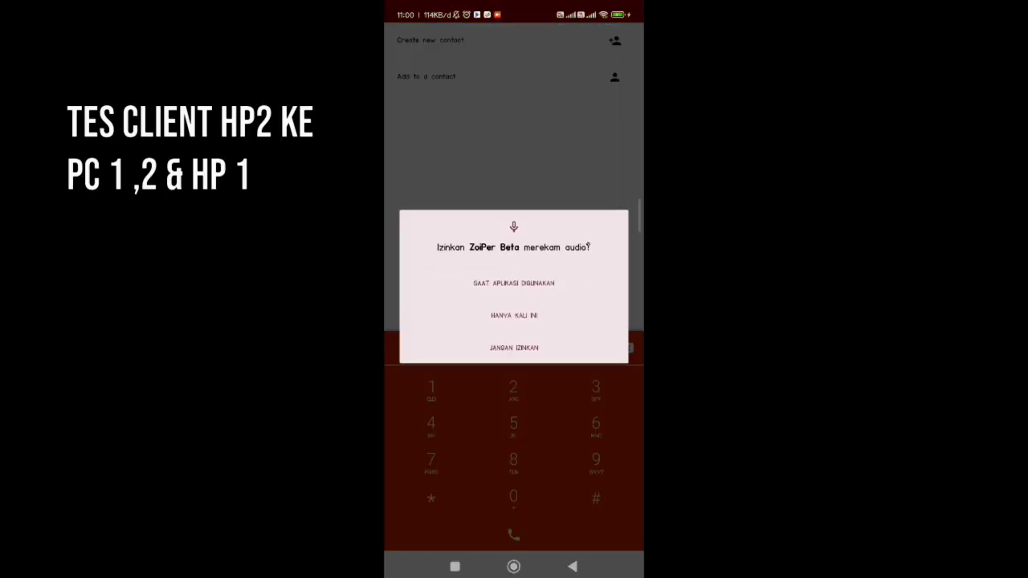
click(514, 284)
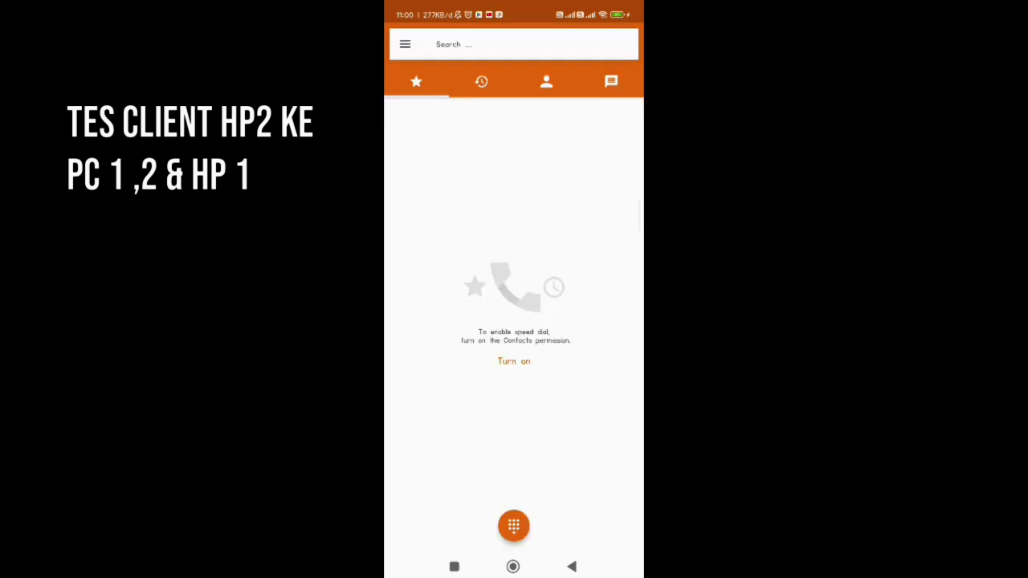
Dial extension 234, place the call, and hang up
click(514, 525)
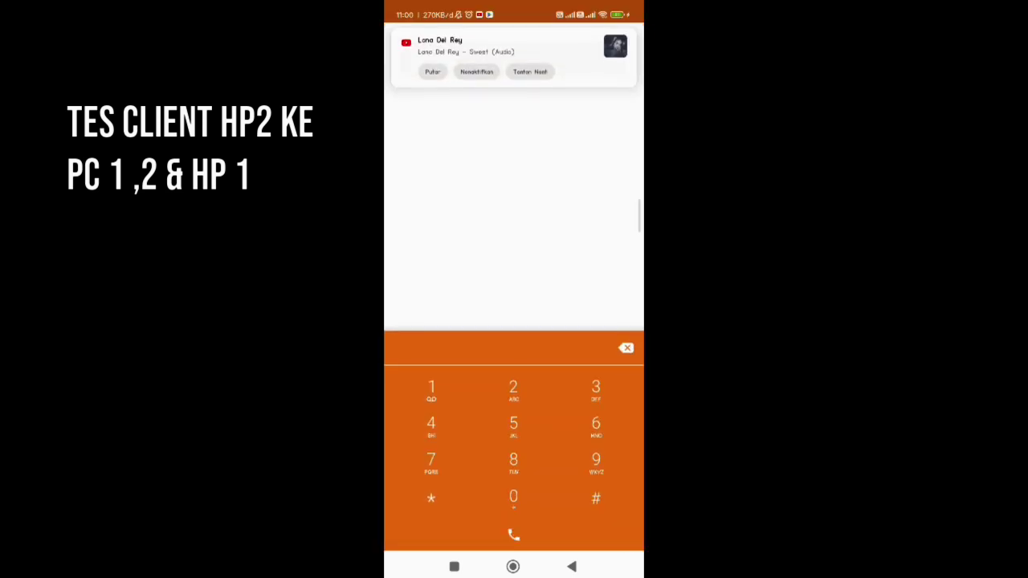
click(514, 391)
click(600, 389)
click(435, 428)
click(510, 537)
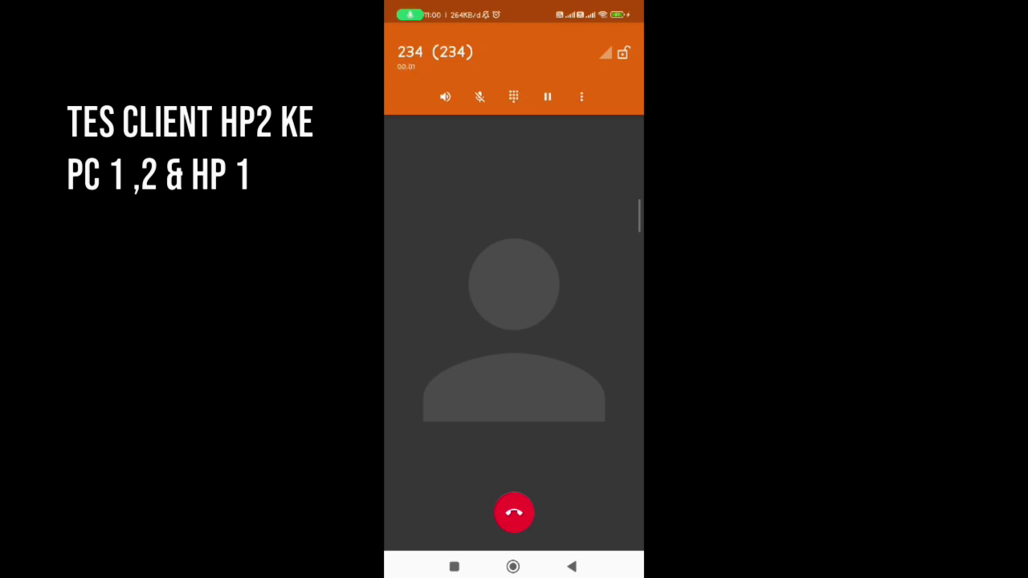
click(514, 512)
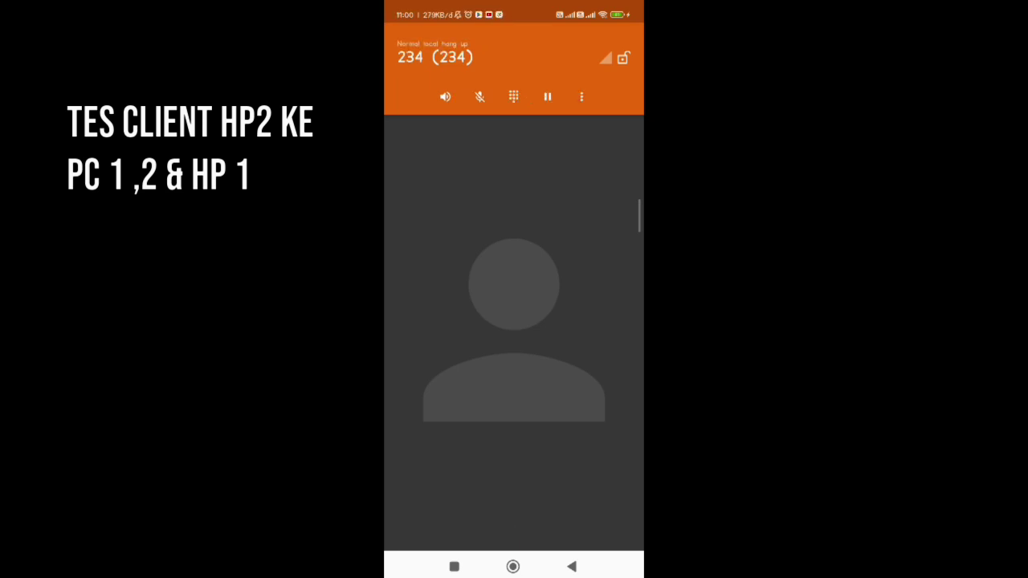
Call extension 345, then dismiss the USB connection prompt
click(513, 527)
click(599, 391)
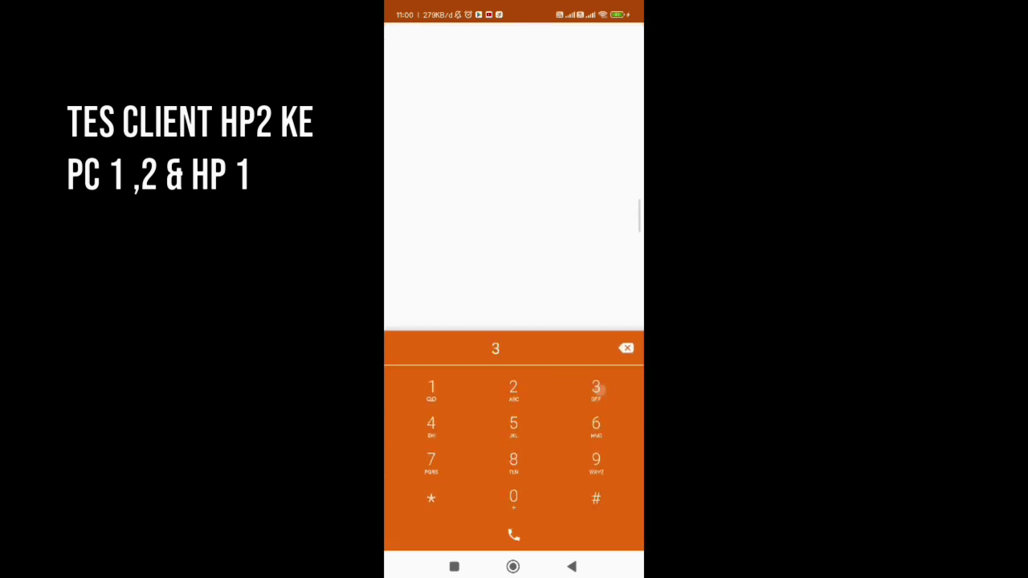
click(432, 428)
click(518, 422)
click(514, 532)
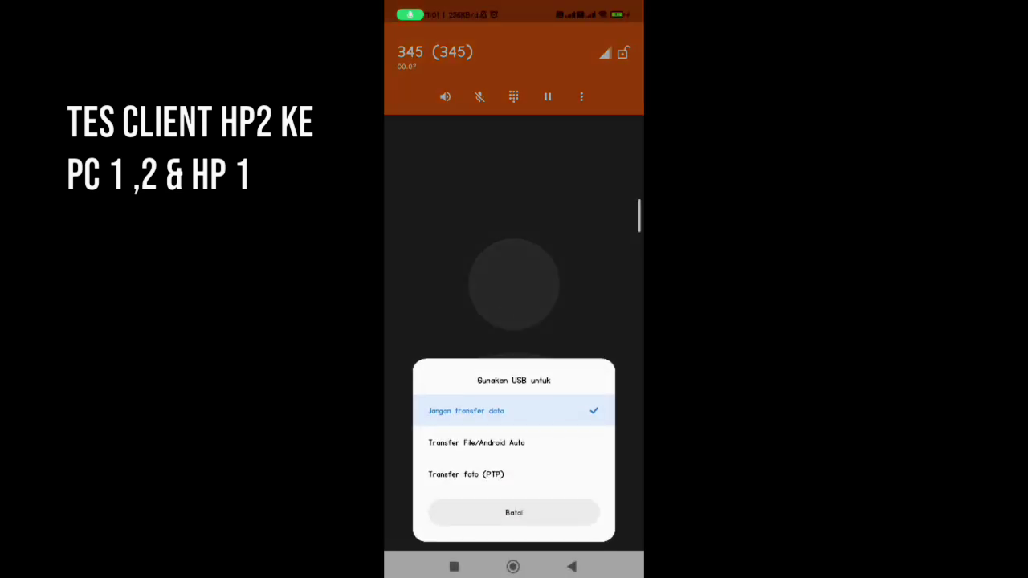
click(457, 443)
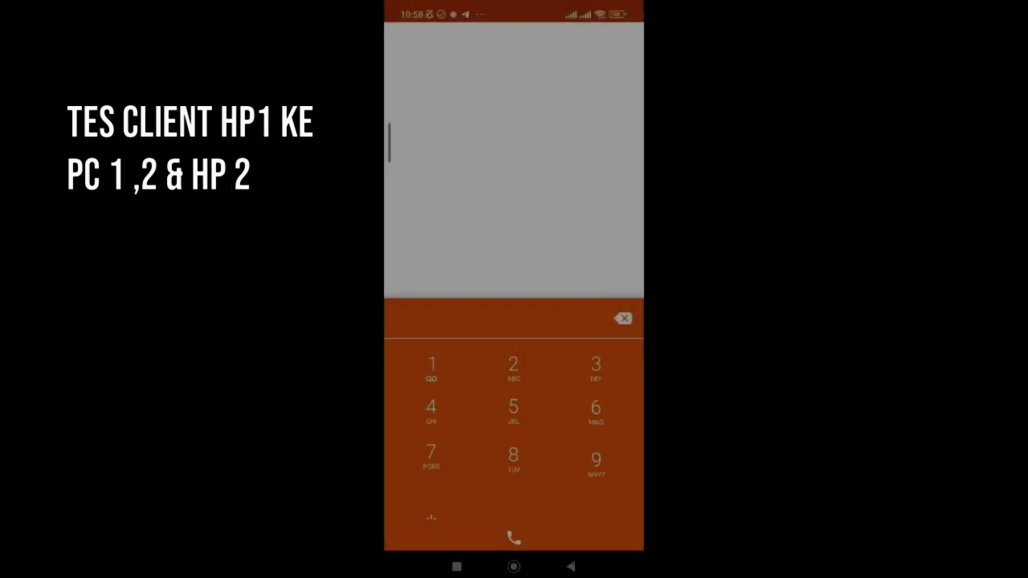
Call extension 123, then correct a mistyped number and call extension 234
text(123)
click(513, 532)
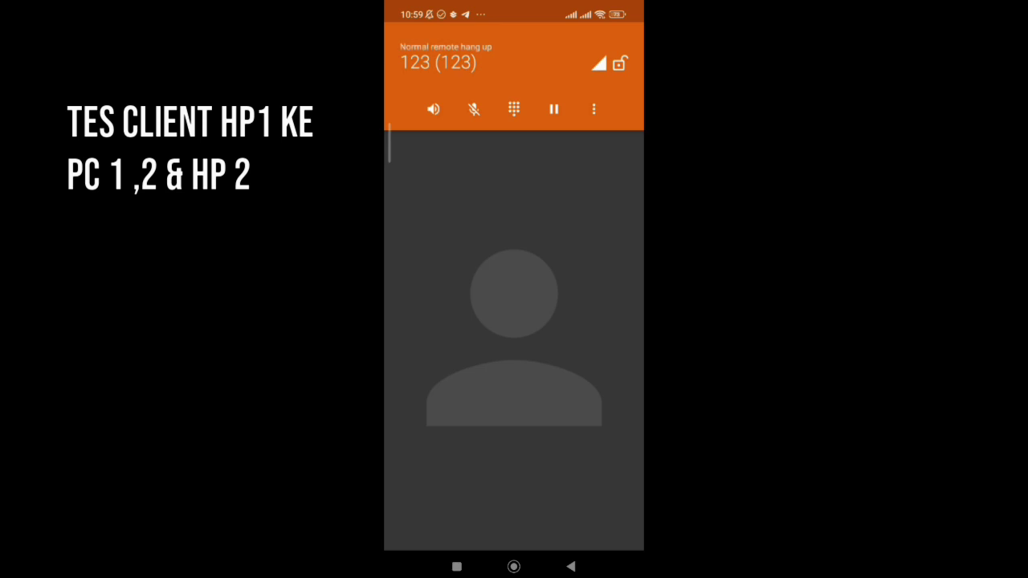
click(513, 521)
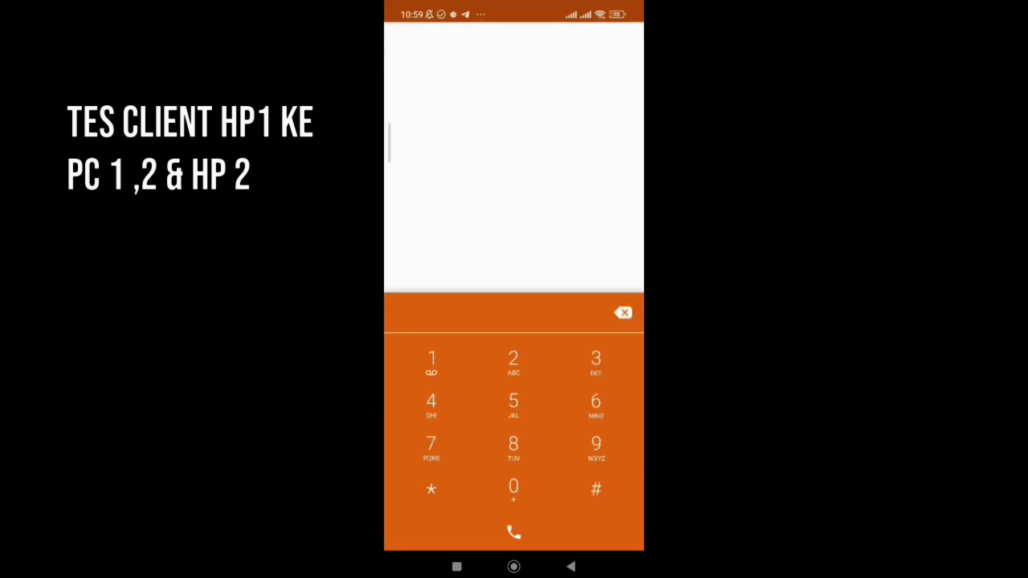
text(32)
key(BackSpace)
key(BackSpace)
text(234)
key(Return)
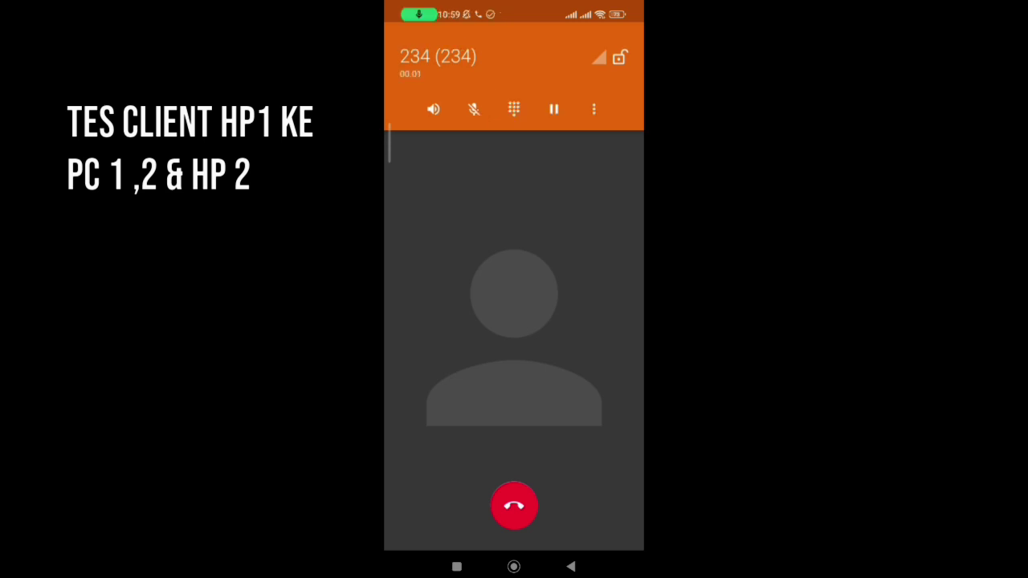
Hang up the call to 234 and answer the incoming call from extension 456
click(514, 505)
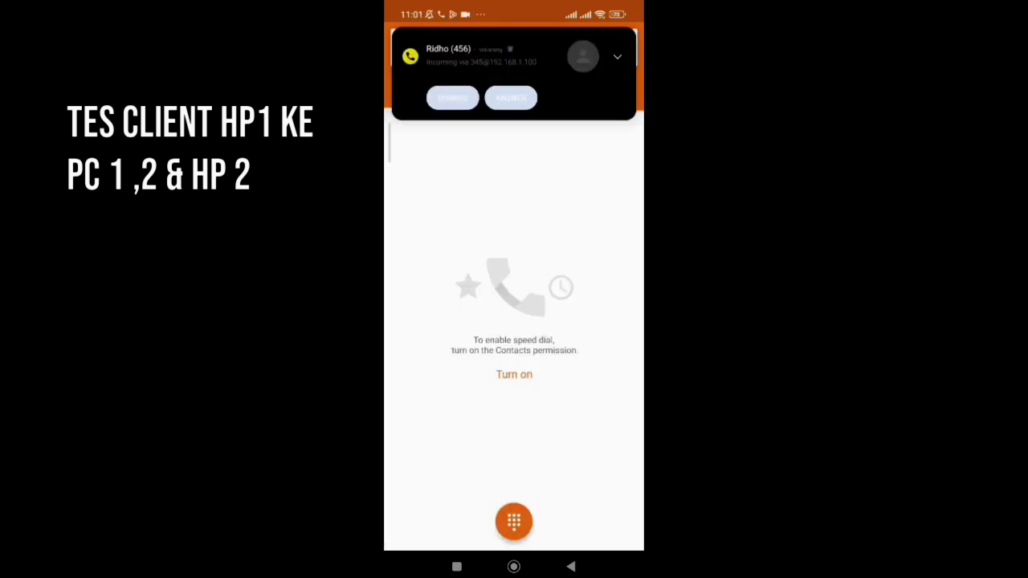
click(490, 56)
drag(514, 356, 597, 356)
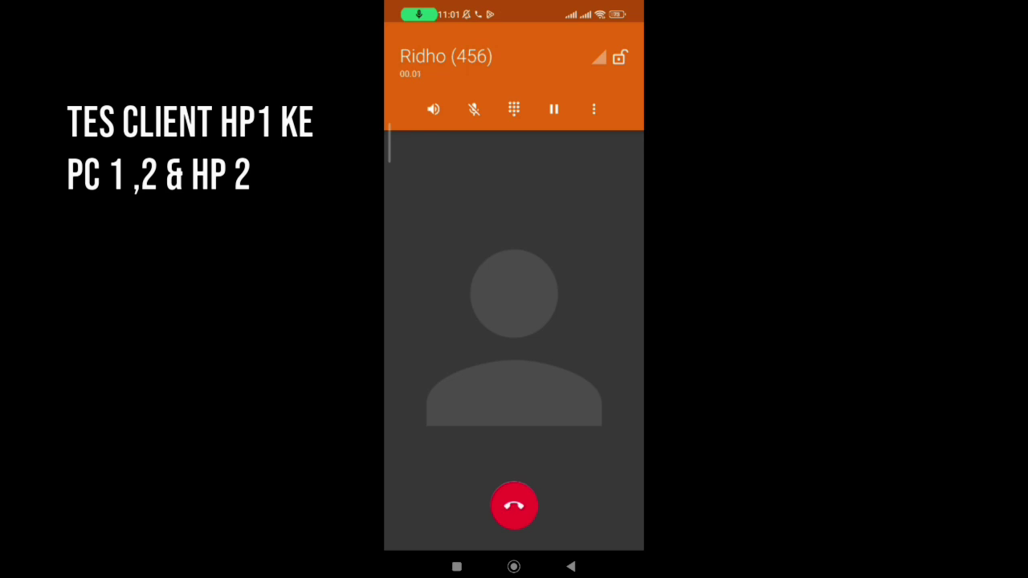